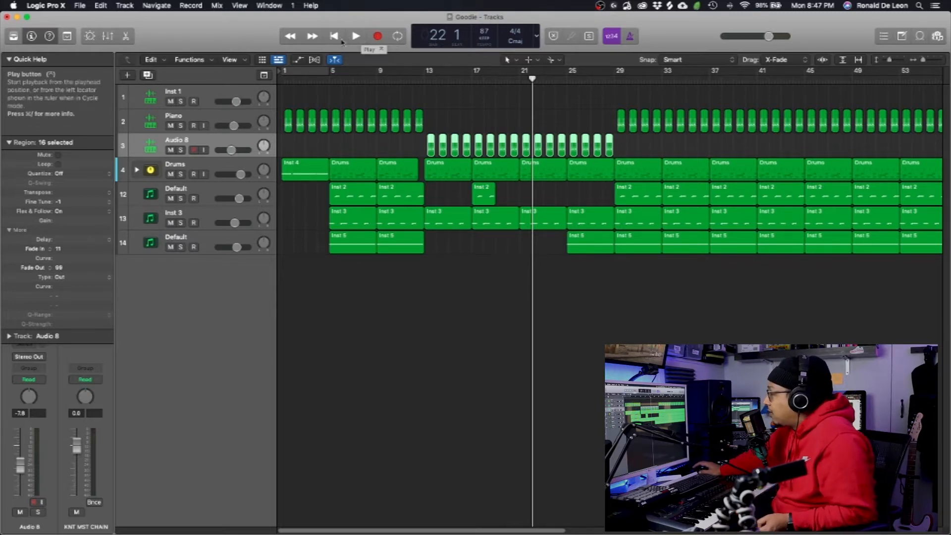
Play the song from the beginning and check the channel levels in the mixer
{"action": "left_click", "coordinate": [341, 38]}
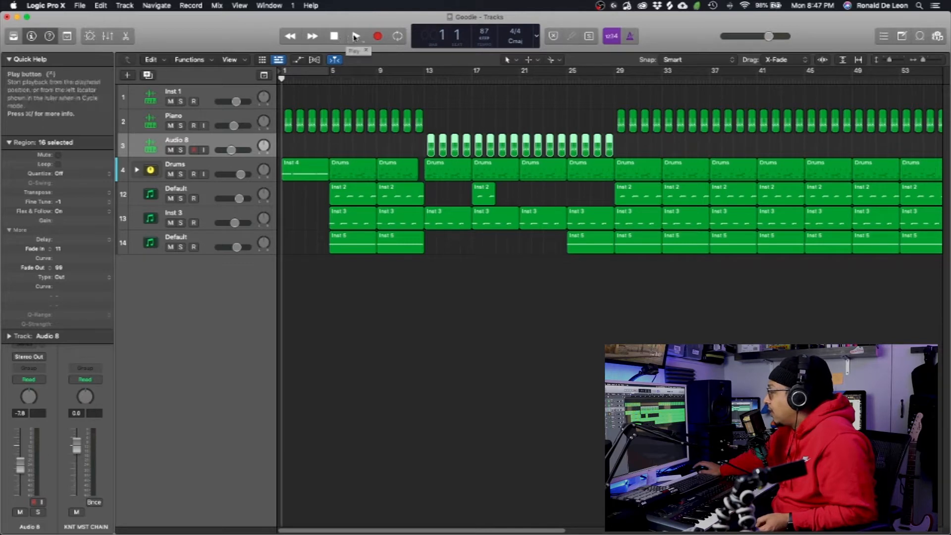
{"action": "left_click", "coordinate": [355, 38]}
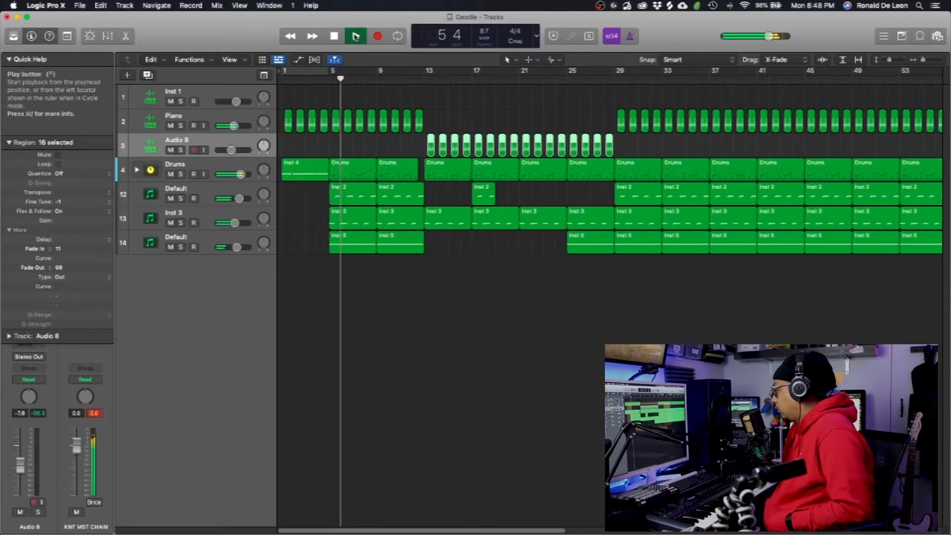
{"action": "key", "text": "x"}
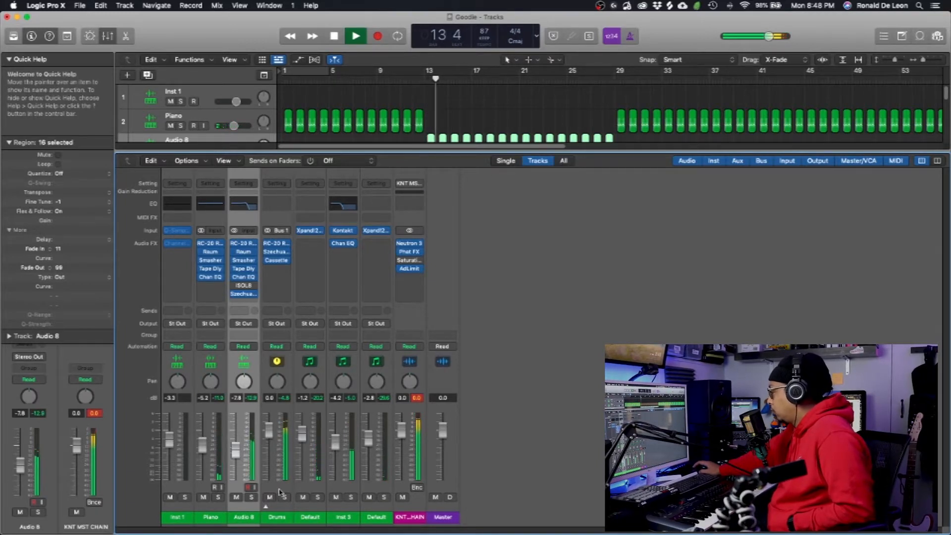
{"action": "key", "text": "space"}
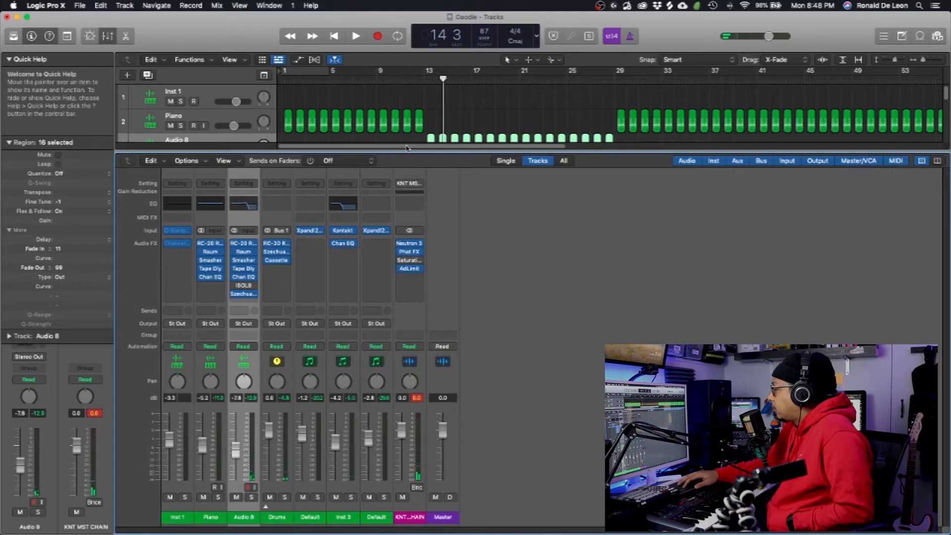
{"action": "key", "text": "x"}
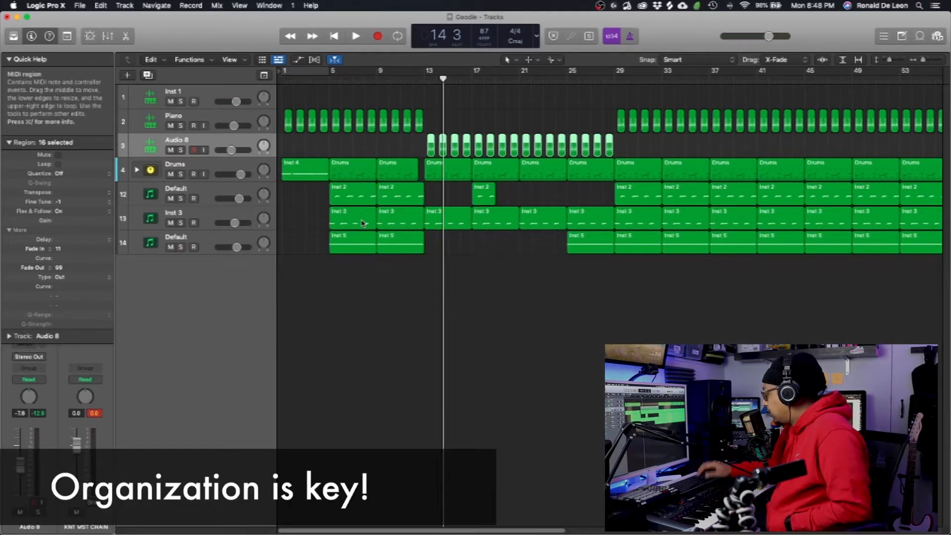
Delete the unused Inst 1 track above the Piano track
{"action": "key", "text": "super+Left"}
{"action": "key", "text": "super+Left"}
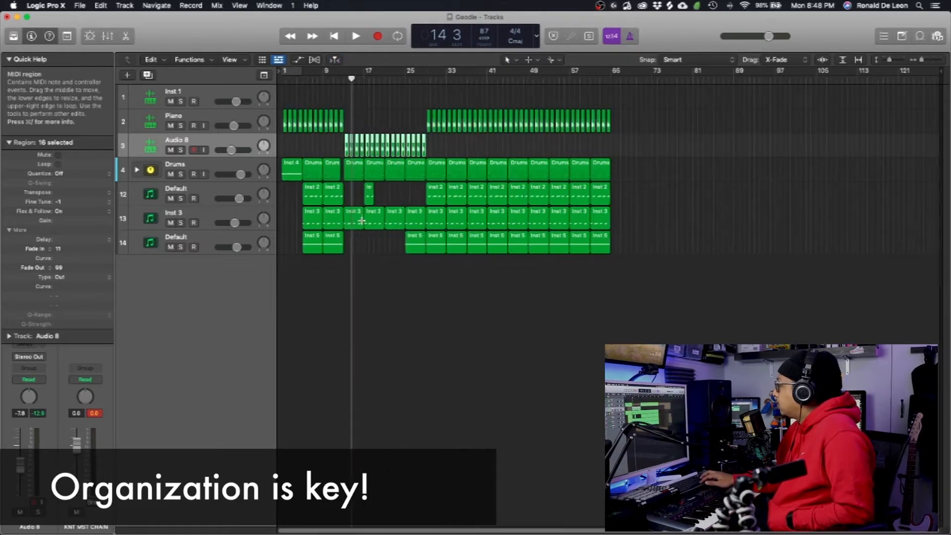
{"action": "left_click", "coordinate": [218, 92]}
{"action": "key", "text": "super+BackSpace"}
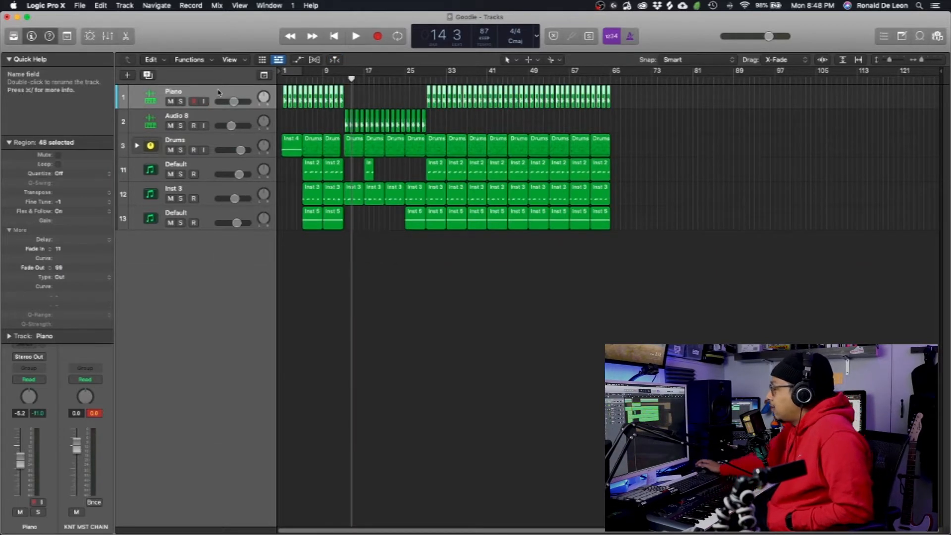
Expand the Drums stack to inspect its subtracks and play the opening of the song
{"action": "left_click", "coordinate": [136, 145]}
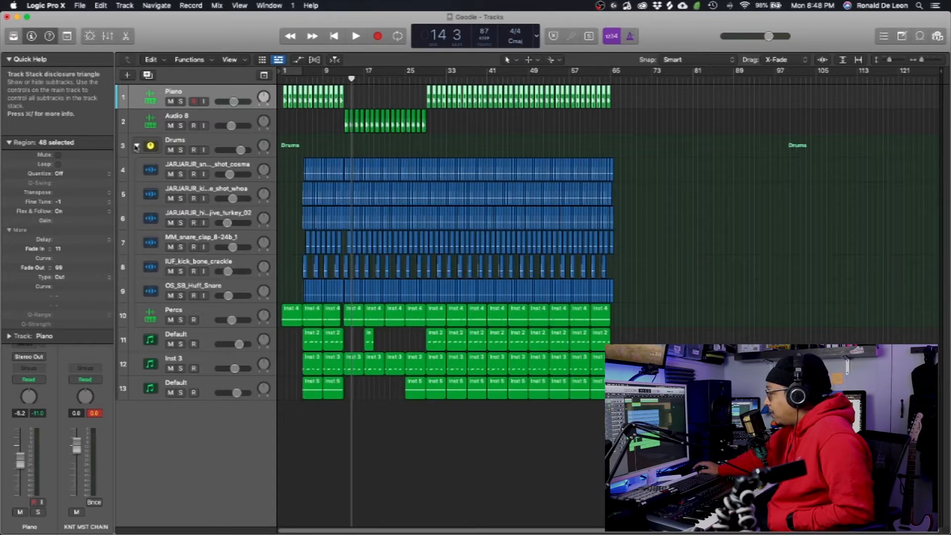
{"action": "left_click", "coordinate": [136, 145]}
{"action": "left_click", "coordinate": [219, 116]}
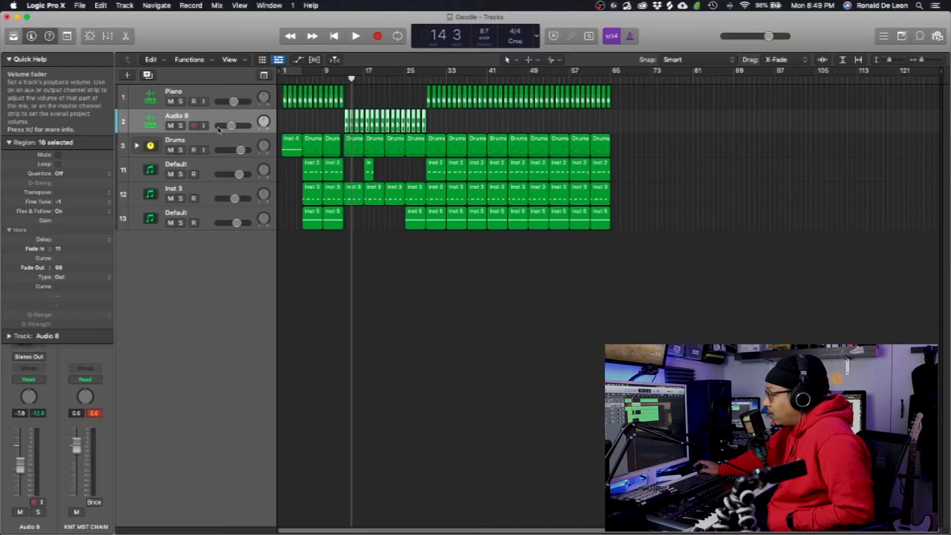
{"action": "left_click", "coordinate": [137, 146]}
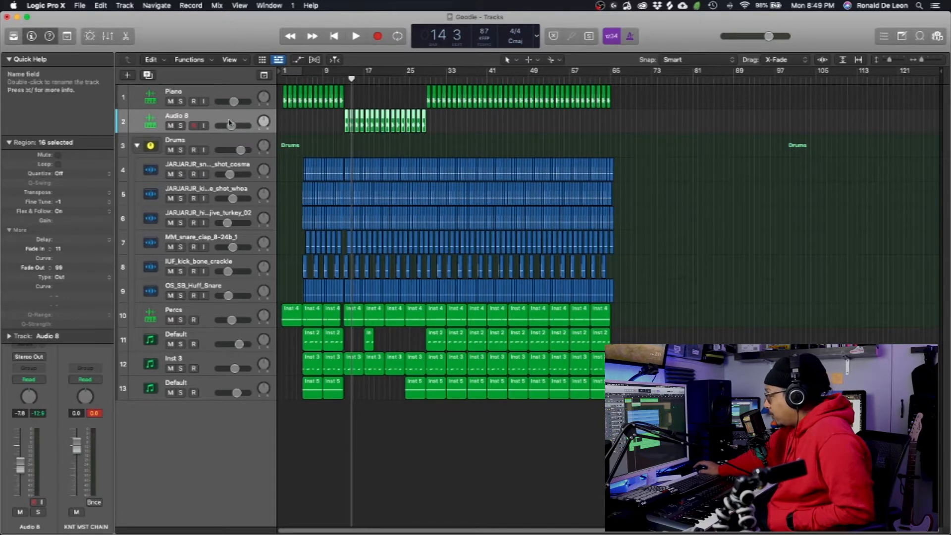
{"action": "left_click", "coordinate": [222, 99]}
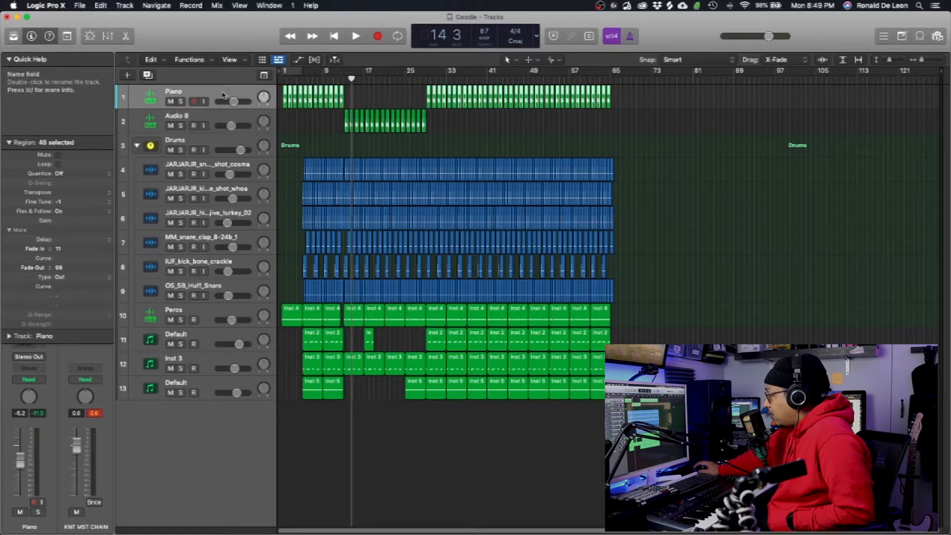
{"action": "key", "text": "Return"}
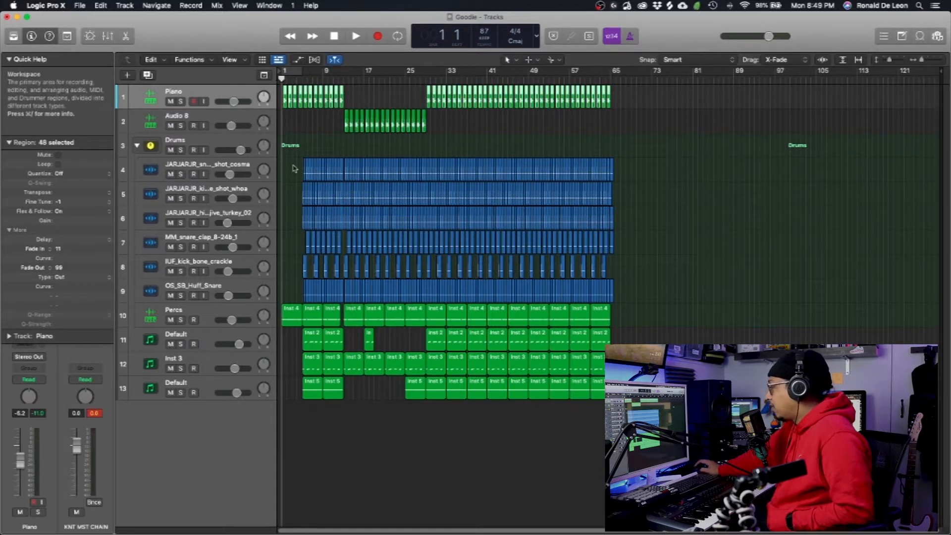
{"action": "key", "text": "space"}
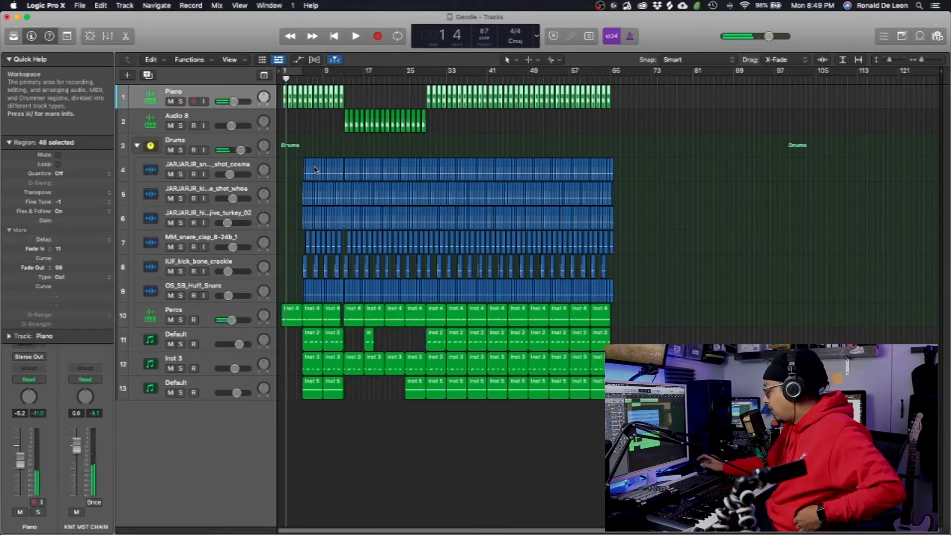
{"action": "key", "text": "space"}
Audition the Percs track, rename it Chimes, and name its regions after the track
{"action": "key", "text": "super+Right"}
{"action": "key", "text": "super+Right"}
{"action": "key", "text": "super+Right"}
{"action": "left_click", "coordinate": [213, 310]}
{"action": "key", "text": "Return"}
{"action": "key", "text": "space"}
{"action": "key", "text": "space"}
{"action": "key", "text": "Return"}
{"action": "double_click", "coordinate": [174, 309]}
{"action": "type", "text": "Chimes"}
{"action": "key", "text": "Return"}
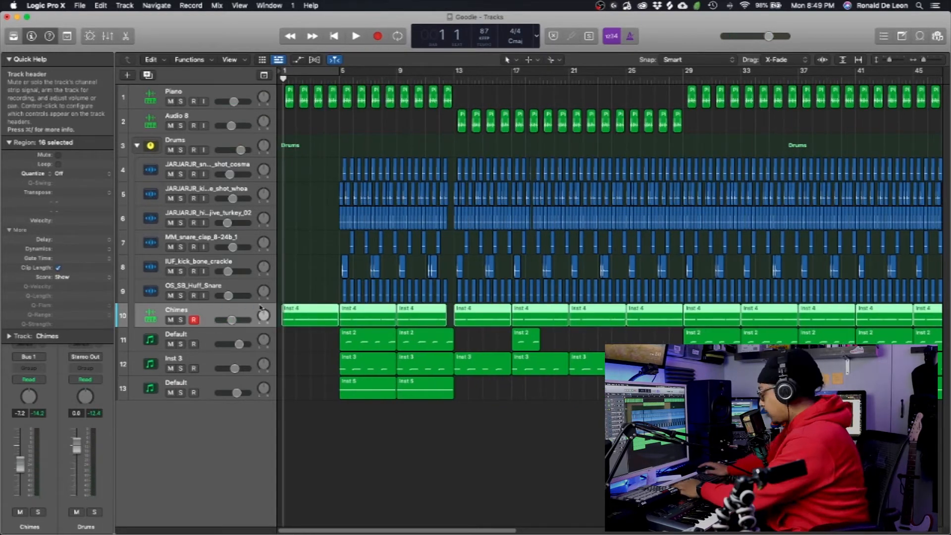
{"action": "key", "text": "alt+shift+n"}
Audition the Audio 8 track and rename it Piano Verse
{"action": "left_click", "coordinate": [218, 117]}
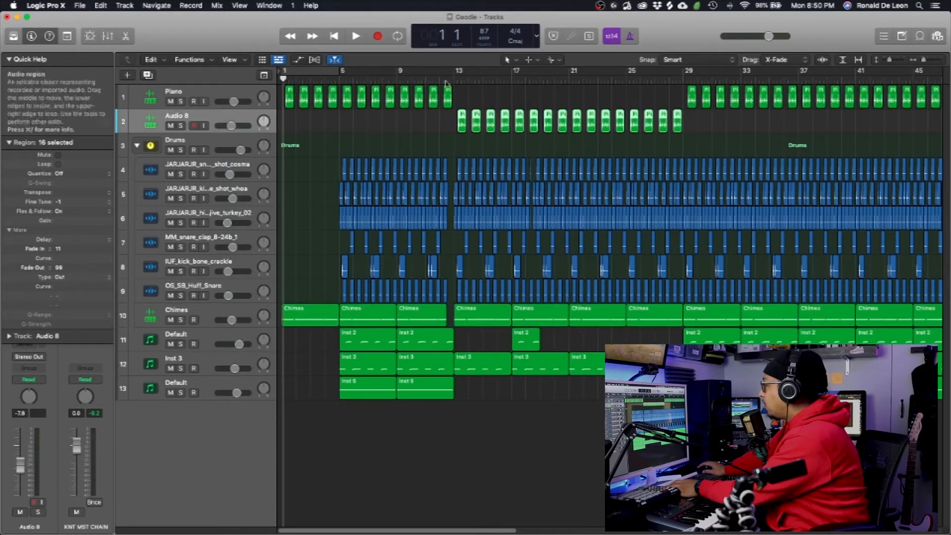
{"action": "key", "text": "shift+space"}
{"action": "key", "text": "space"}
{"action": "double_click", "coordinate": [178, 116]}
{"action": "type", "text": "Piano Verse"}
{"action": "key", "text": "Return"}
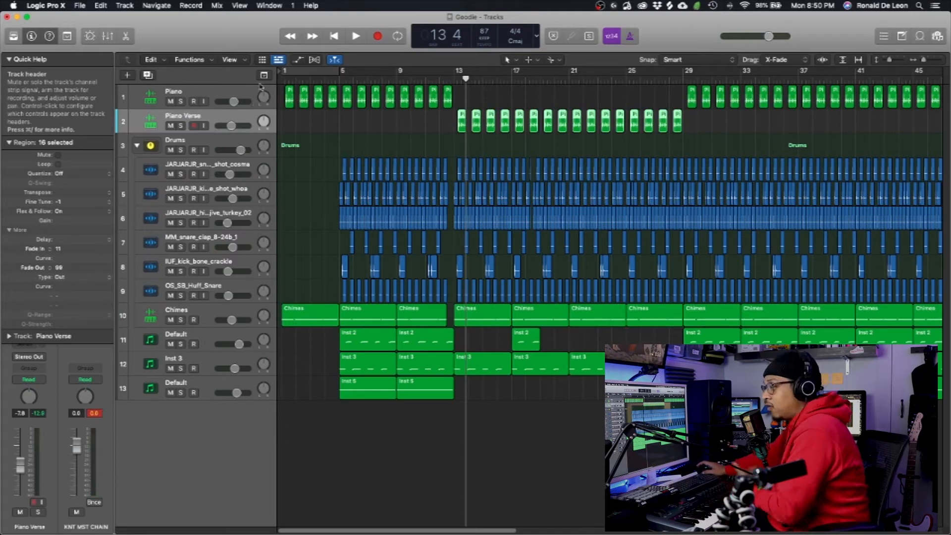
Widen the track headers and rename the first two drum sample tracks Snare and Kick
{"action": "left_click", "coordinate": [262, 167]}
{"action": "left_click_drag", "start_coordinate": [277, 167], "coordinate": [312, 168]}
{"action": "double_click", "coordinate": [248, 163]}
{"action": "type", "text": "Snare"}
{"action": "key", "text": "Return"}
{"action": "double_click", "coordinate": [230, 188]}
{"action": "type", "text": "Kick"}
Rename the remaining four drum sample tracks Hi Hat Closed, Clap, Ghost Kick and Snare 2
{"action": "double_click", "coordinate": [227, 211]}
{"action": "type", "text": "Hi Hat Closed"}
{"action": "double_click", "coordinate": [220, 236]}
{"action": "type", "text": "Clap"}
{"action": "double_click", "coordinate": [214, 261]}
{"action": "type", "text": "Kick Under"}
{"action": "double_click", "coordinate": [204, 285]}
{"action": "type", "text": "Snare 2"}
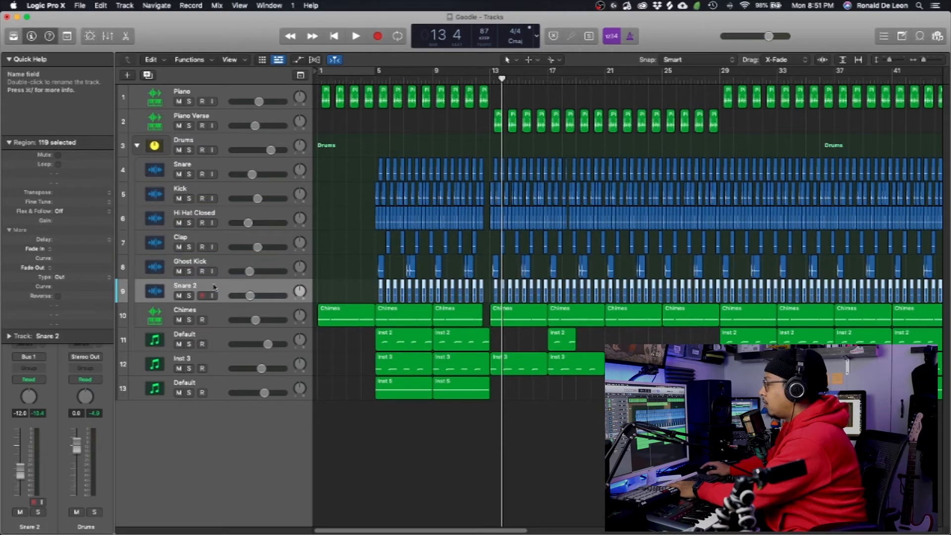
Rename the three instrument tracks below the drums Pluck, 808 and Strings, and turn off solo on 808 and Strings
{"action": "left_click", "coordinate": [222, 322]}
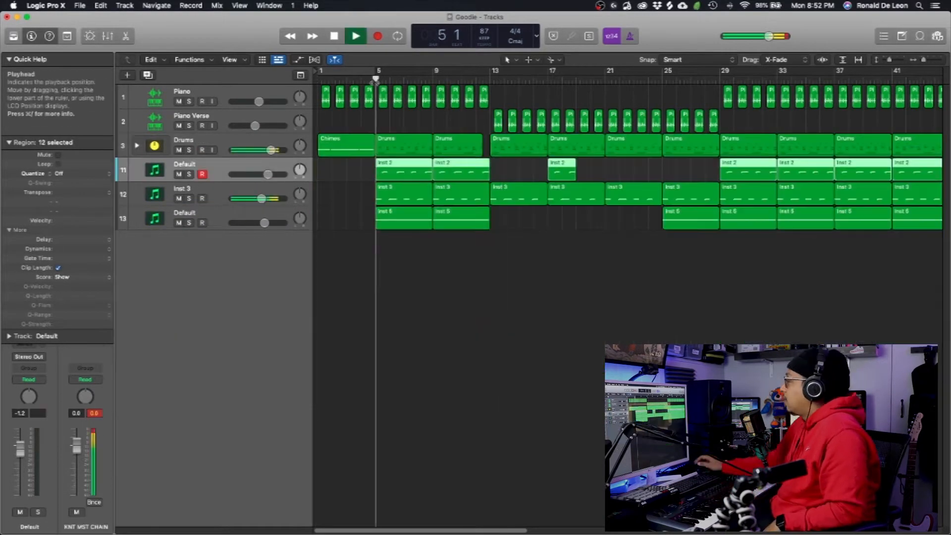
{"action": "left_click", "coordinate": [182, 187]}
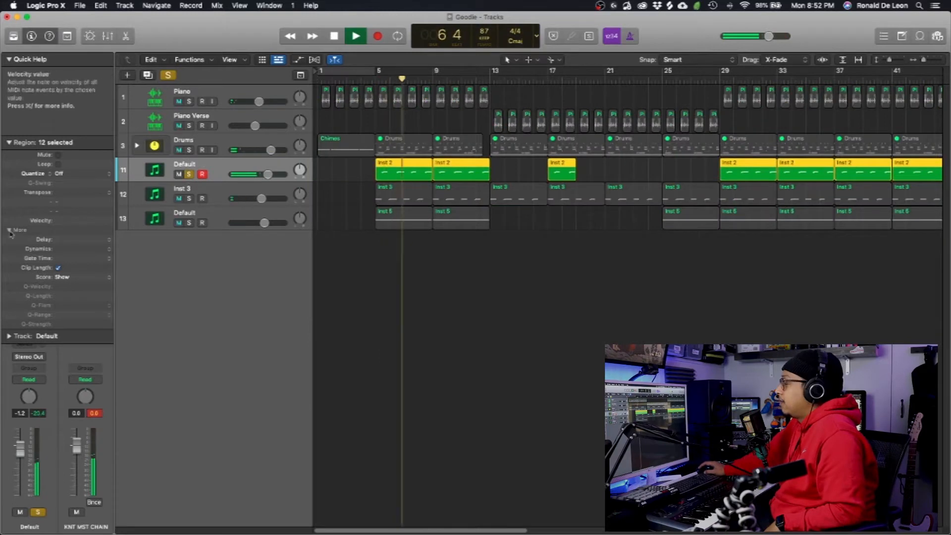
{"action": "double_click", "coordinate": [183, 187]}
{"action": "type", "text": "808"}
{"action": "key", "text": "Tab"}
{"action": "type", "text": "Strings"}
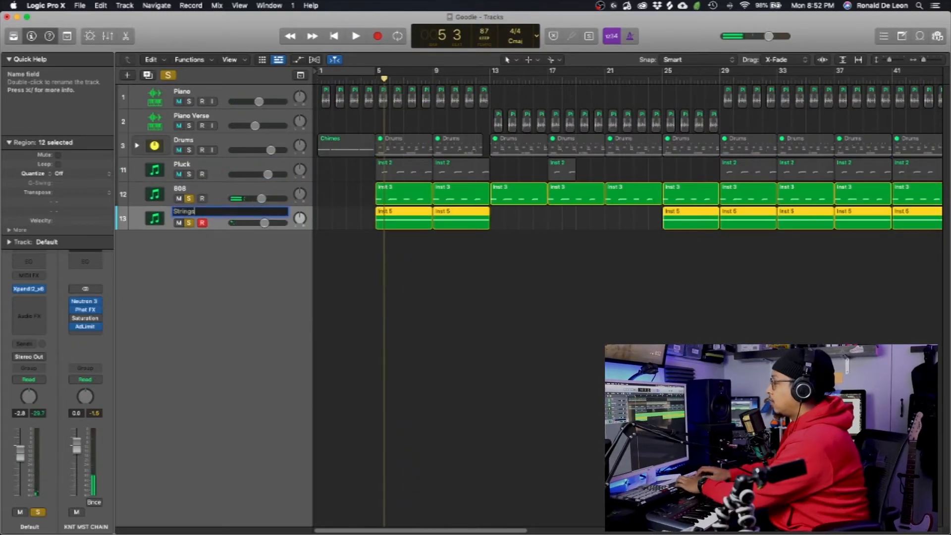
{"action": "key", "text": "Return"}
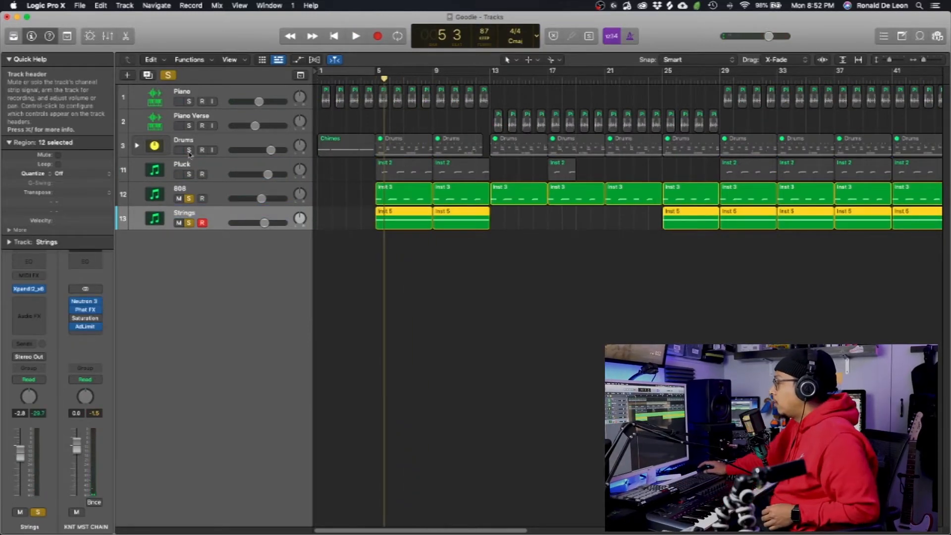
{"action": "left_click", "coordinate": [189, 223]}
{"action": "left_click", "coordinate": [188, 199]}
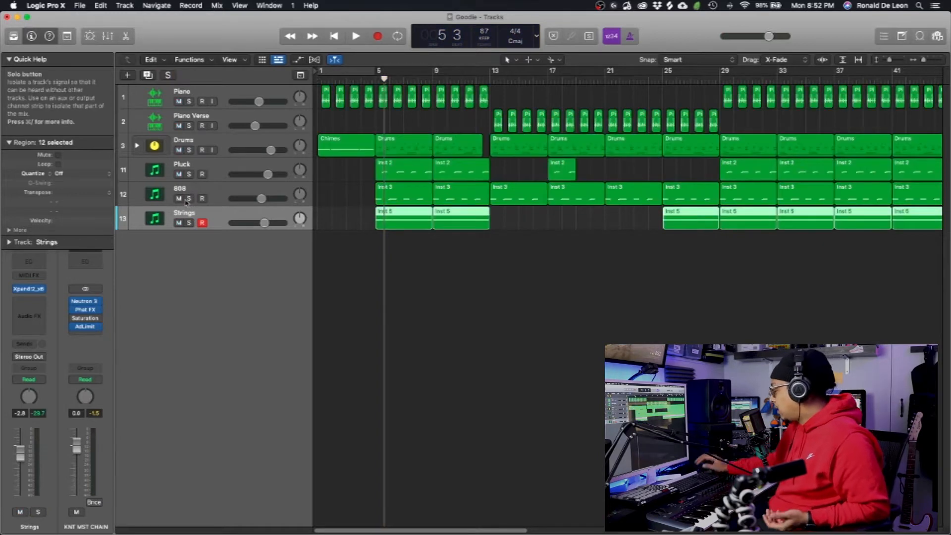
Open the mixer, lower the faders of all tracks together by 0.1 dB, and expand the Drums stack
{"action": "key", "text": "x"}
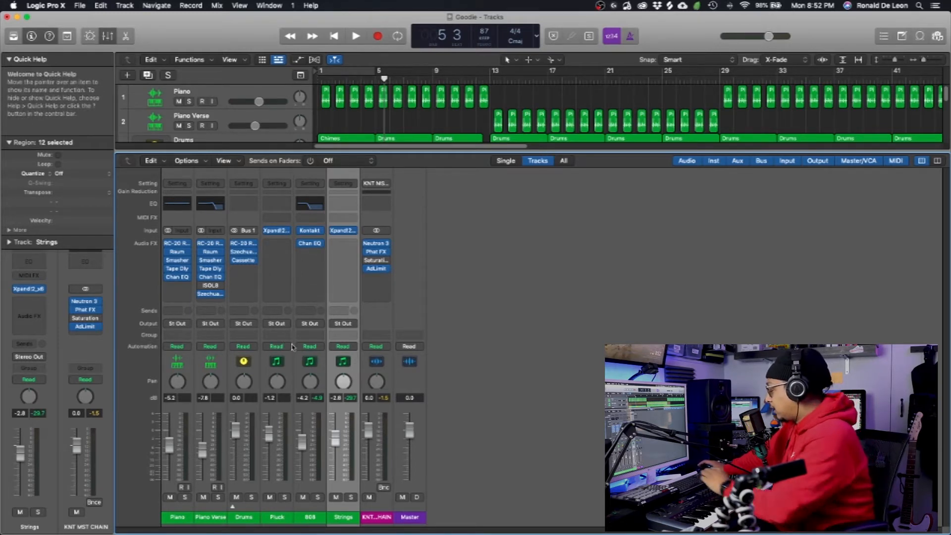
{"action": "key", "text": "super+a"}
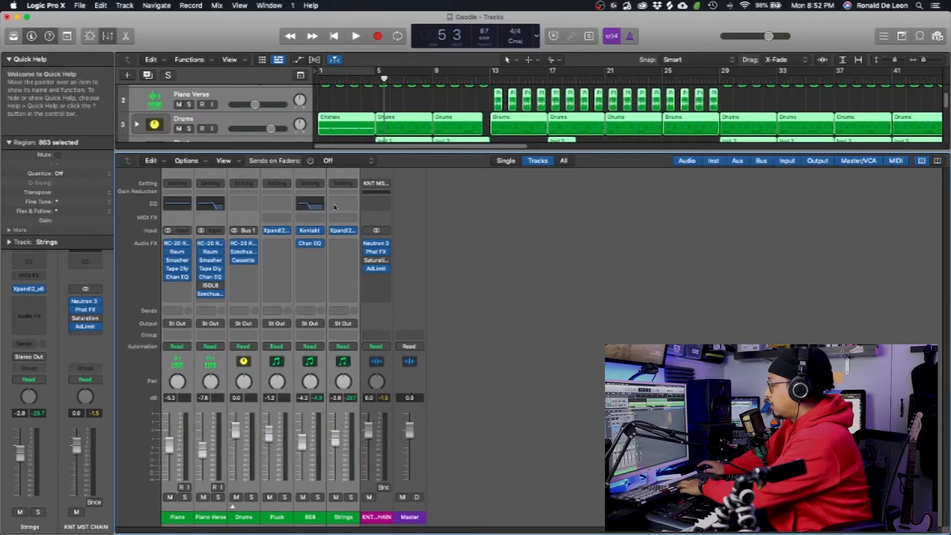
{"action": "left_click_drag", "start_coordinate": [336, 443], "coordinate": [335, 445]}
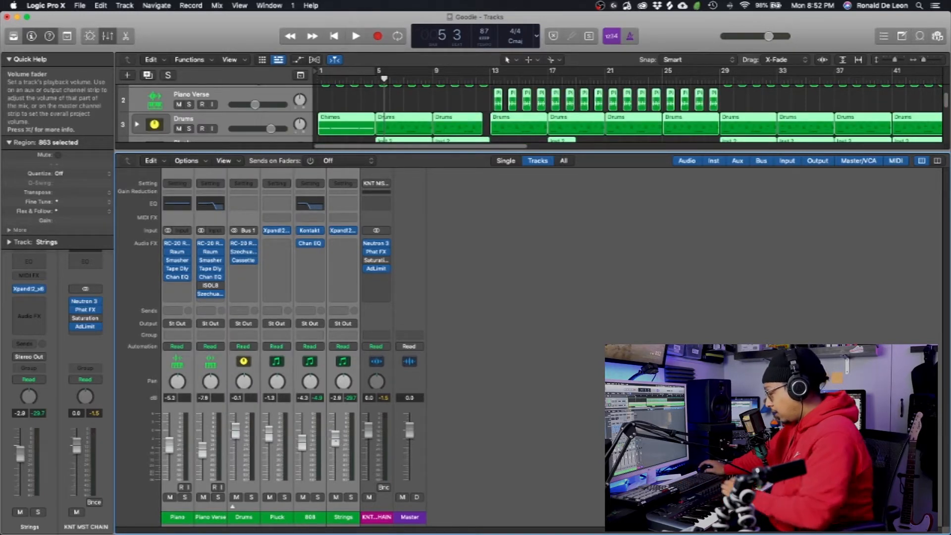
{"action": "left_click", "coordinate": [232, 506]}
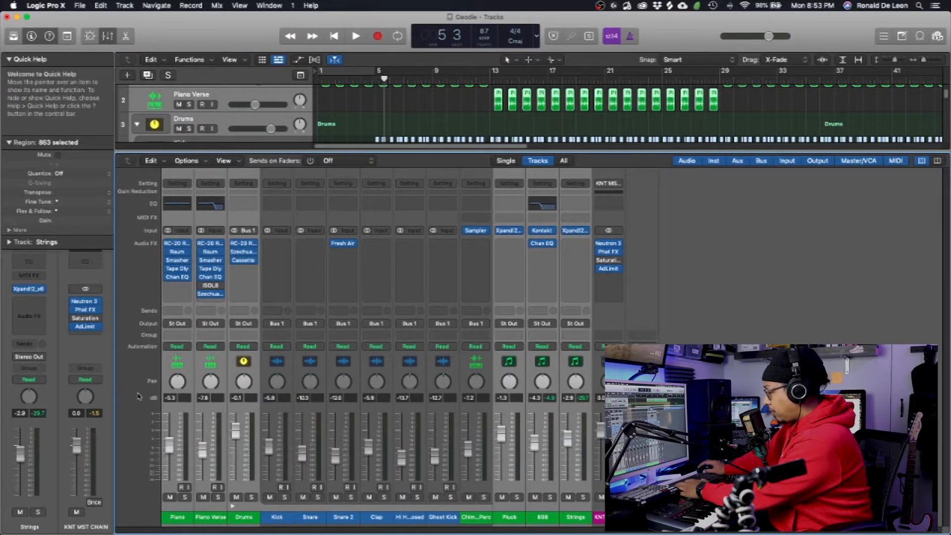
Undo the last group fader move, bring the Drums fader to 0.0 dB, and clear the channel selection
{"action": "key", "text": "super+z"}
{"action": "left_click_drag", "start_coordinate": [243, 417], "coordinate": [237, 431]}
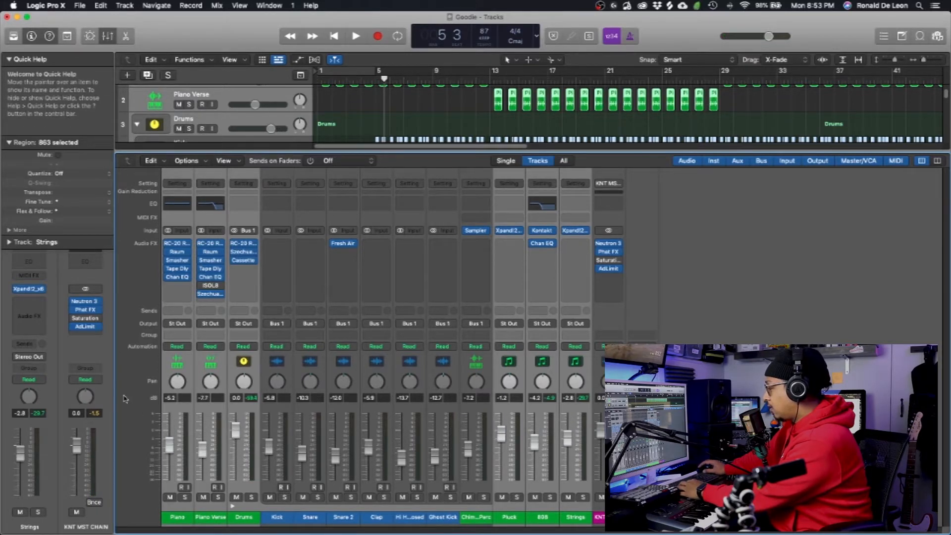
{"action": "left_click", "coordinate": [237, 161]}
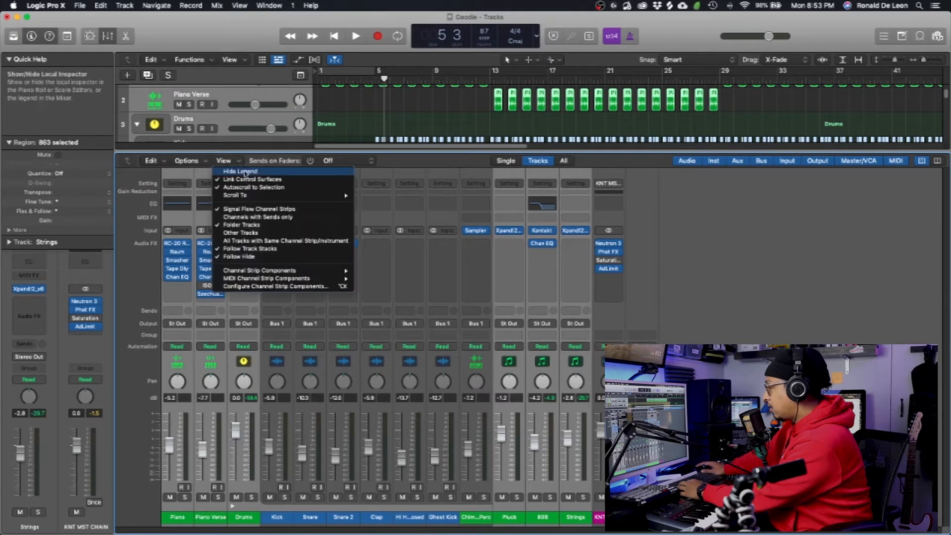
{"action": "left_click", "coordinate": [681, 223]}
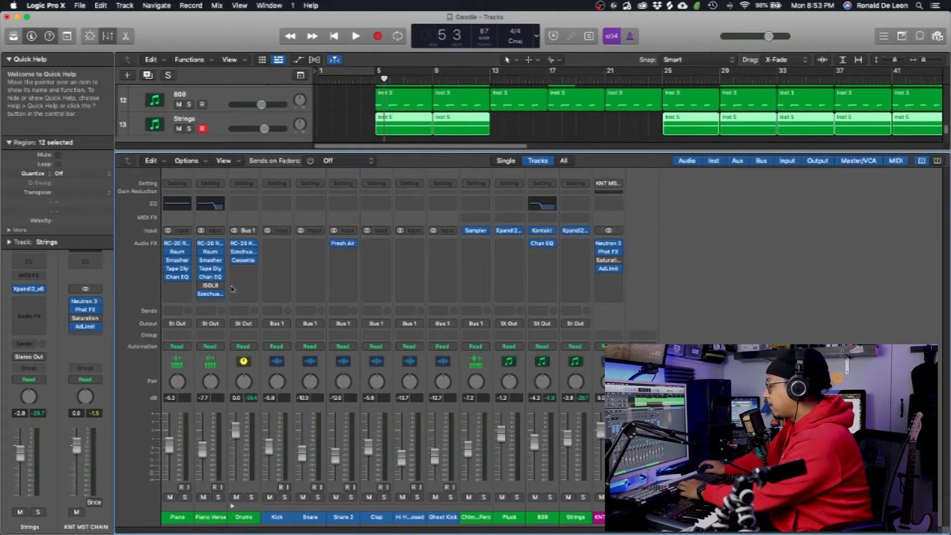
Select every track channel except the Drums stack, pull their faders all the way down, and close the mixer
{"action": "left_click", "coordinate": [175, 172]}
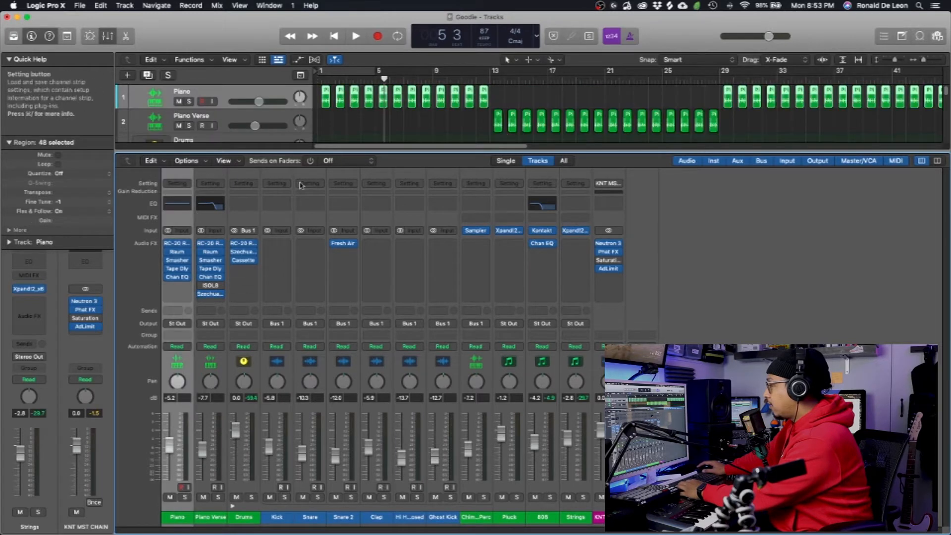
{"action": "left_click", "coordinate": [281, 176]}
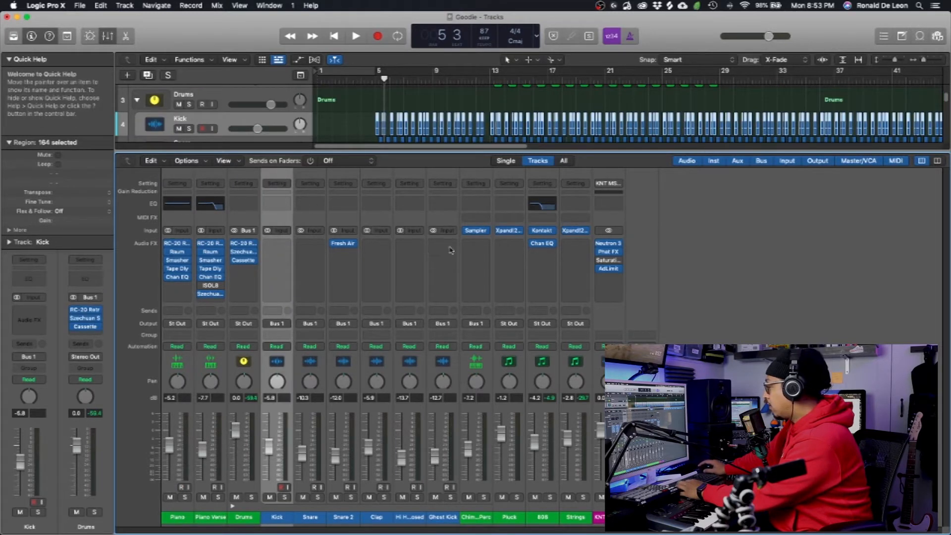
{"action": "left_click", "coordinate": [572, 176], "text": "shift"}
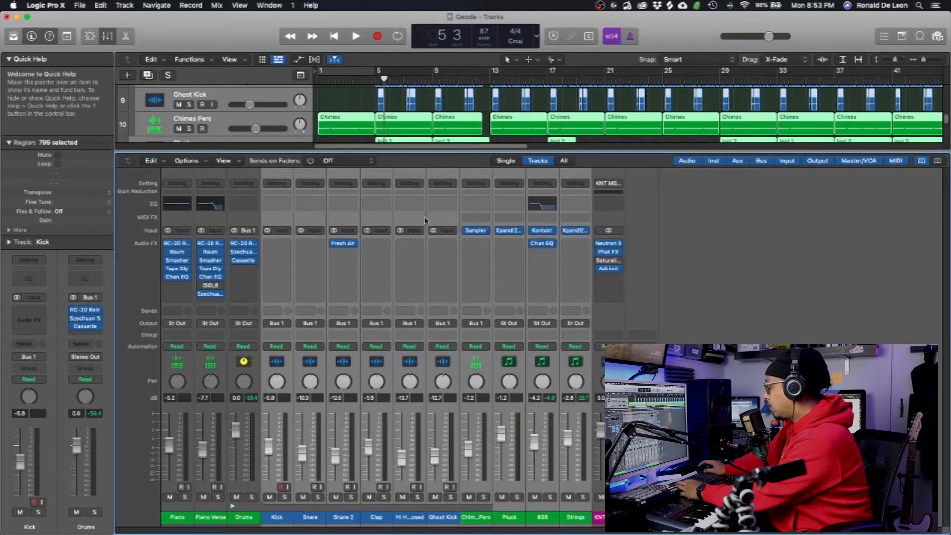
{"action": "left_click", "coordinate": [208, 173], "text": "super"}
{"action": "left_click", "coordinate": [176, 173], "text": "super"}
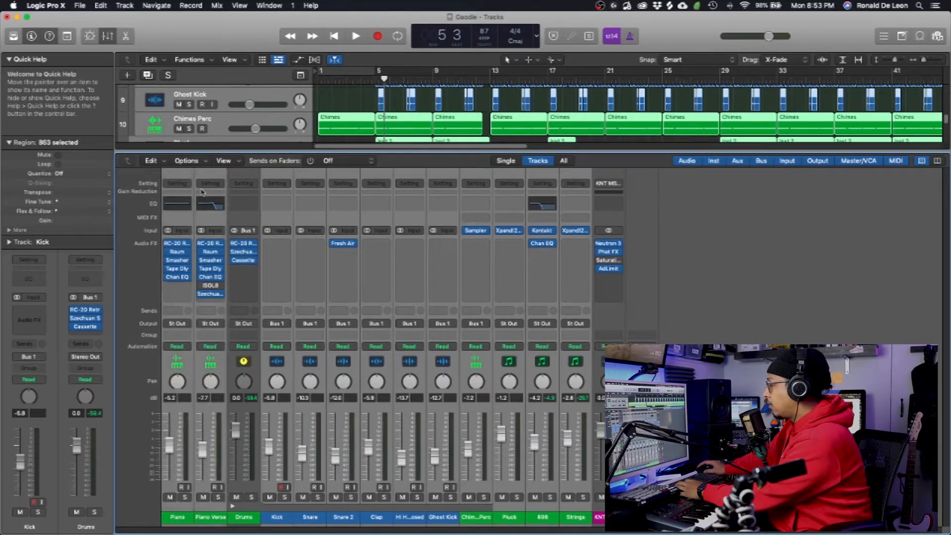
{"action": "left_click_drag", "start_coordinate": [200, 445], "coordinate": [204, 500]}
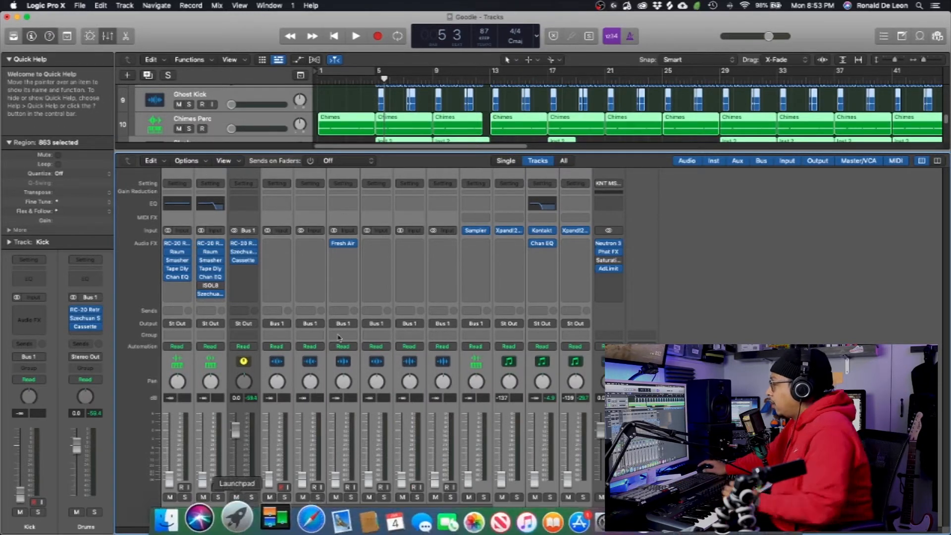
{"action": "key", "text": "x"}
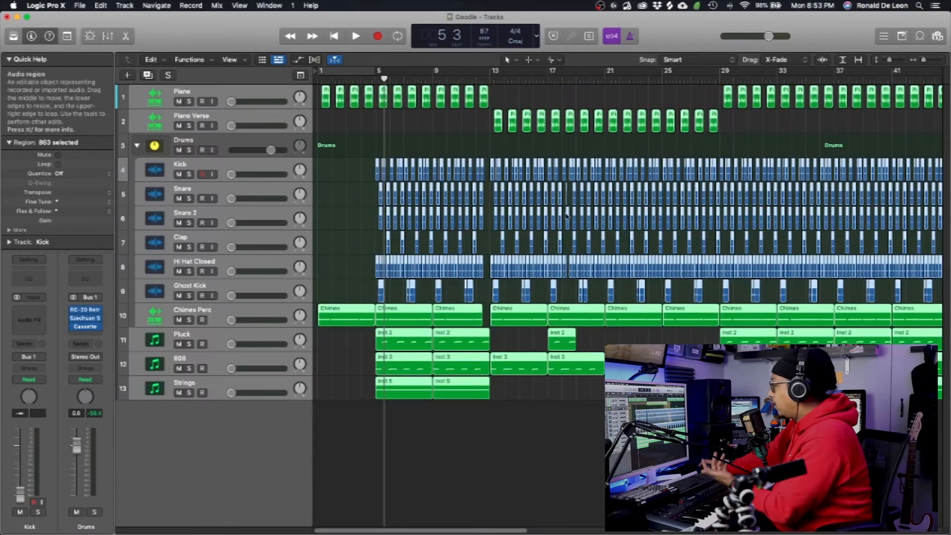
Cycle bars 5 to 13 and, during playback in the mixer, raise the Kick fader to about -5.1 dB and bring up the Snare through Ghost Kick faders
{"action": "left_click_drag", "start_coordinate": [378, 73], "coordinate": [487, 83]}
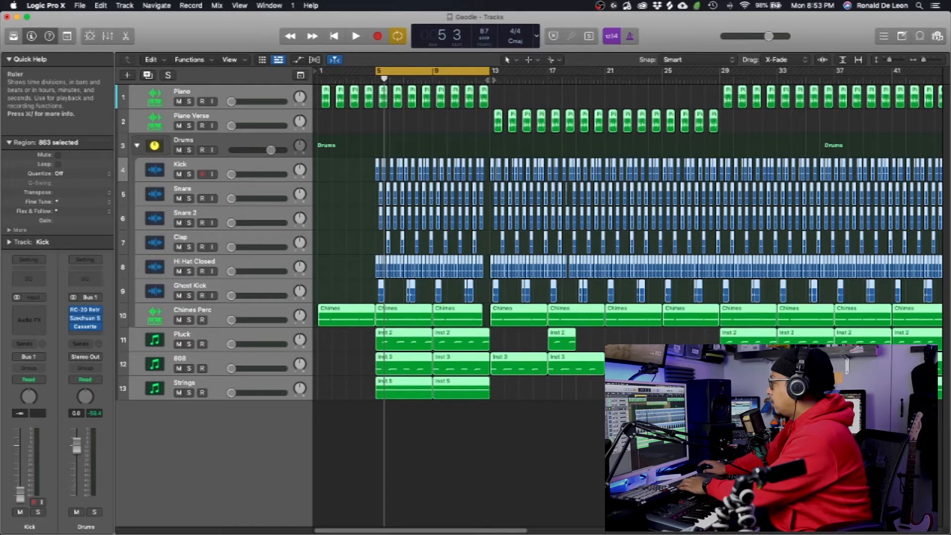
{"action": "key", "text": "x"}
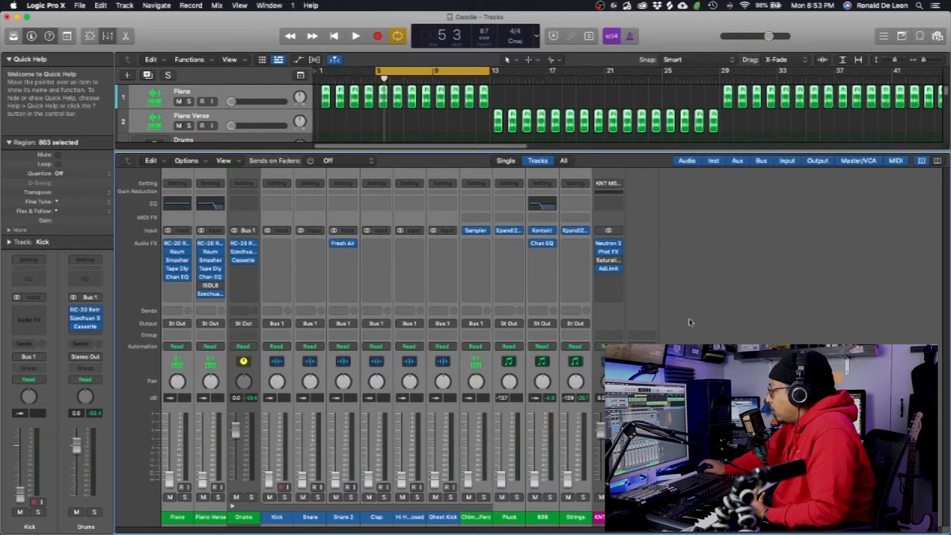
{"action": "left_click", "coordinate": [273, 412]}
{"action": "key", "text": "space"}
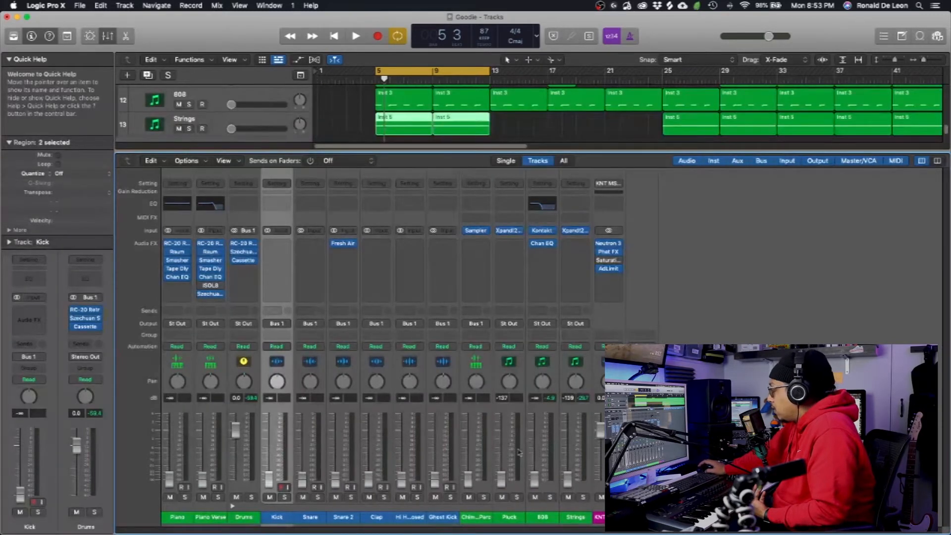
{"action": "left_click_drag", "start_coordinate": [269, 437], "coordinate": [269, 446]}
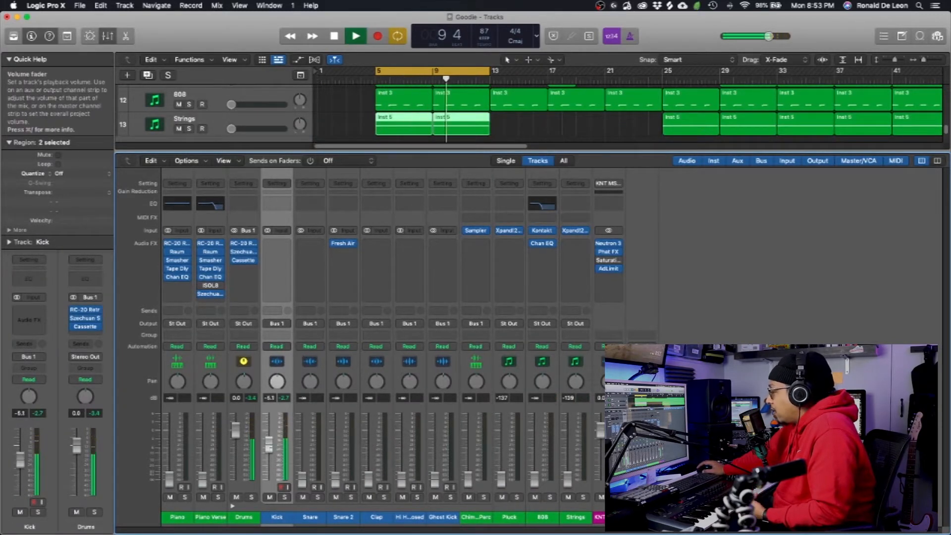
{"action": "left_click_drag", "start_coordinate": [301, 478], "coordinate": [303, 454]}
{"action": "left_click_drag", "start_coordinate": [335, 478], "coordinate": [436, 473]}
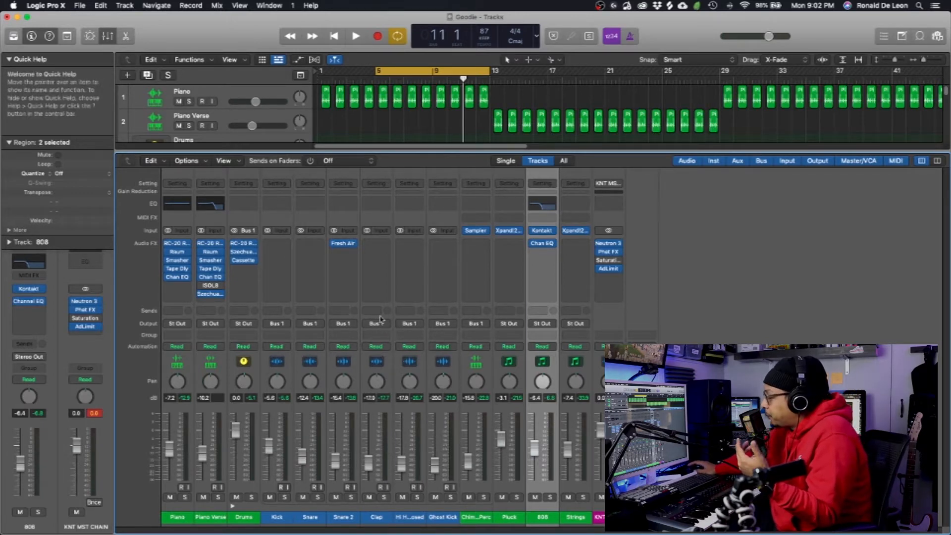
Insert Neutron 3 Elements on the Kick channel, dismiss its preset manager, add a Compressor module, and return to the Equalizer
{"action": "left_click", "coordinate": [278, 245]}
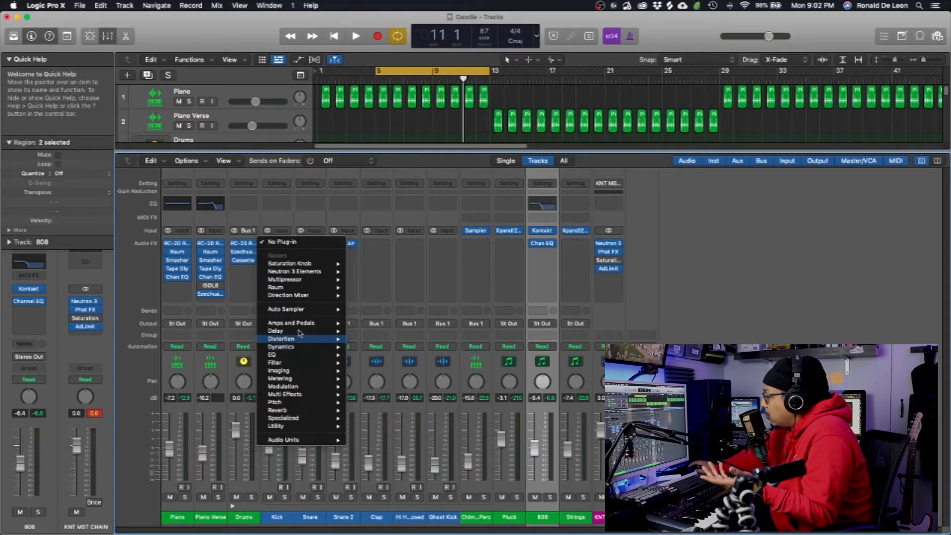
{"action": "key", "text": "Escape"}
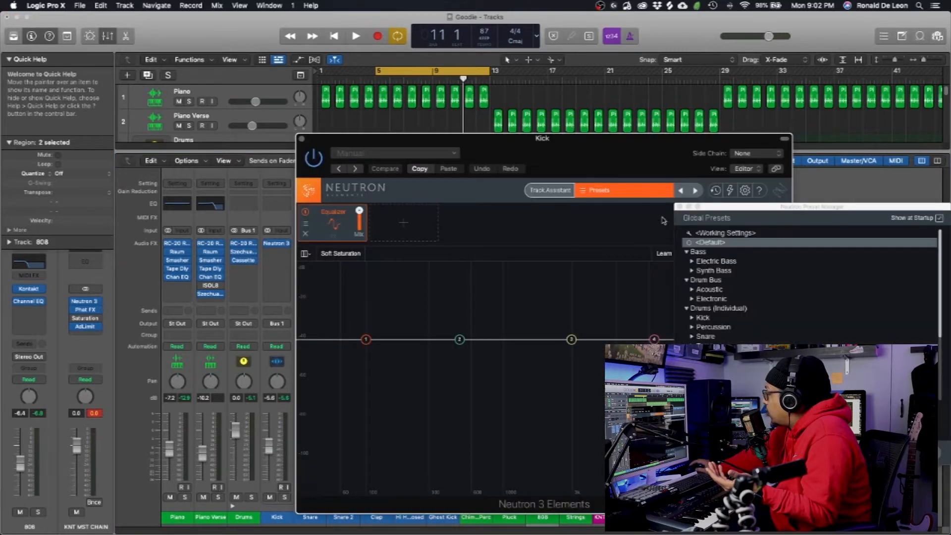
{"action": "left_click", "coordinate": [679, 207]}
{"action": "left_click", "coordinate": [399, 231]}
{"action": "left_click", "coordinate": [403, 242]}
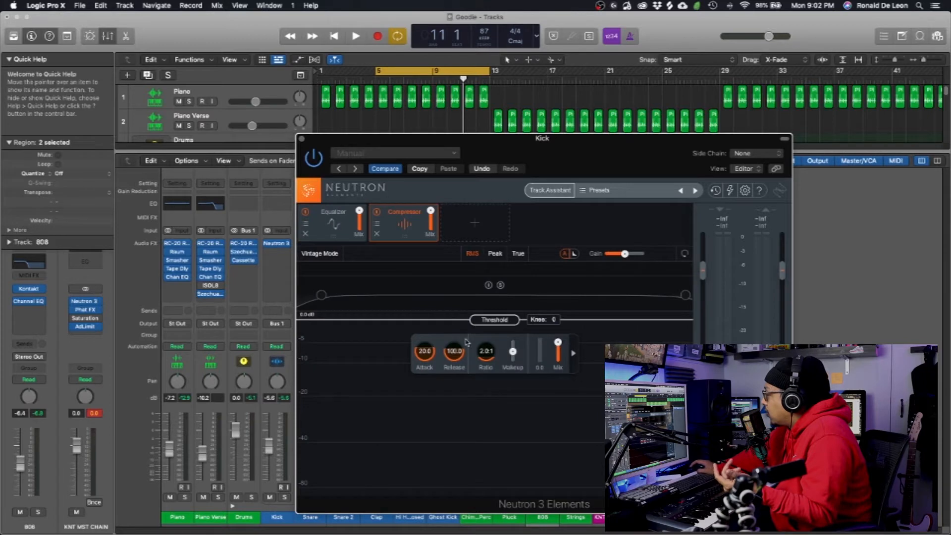
{"action": "left_click", "coordinate": [336, 215]}
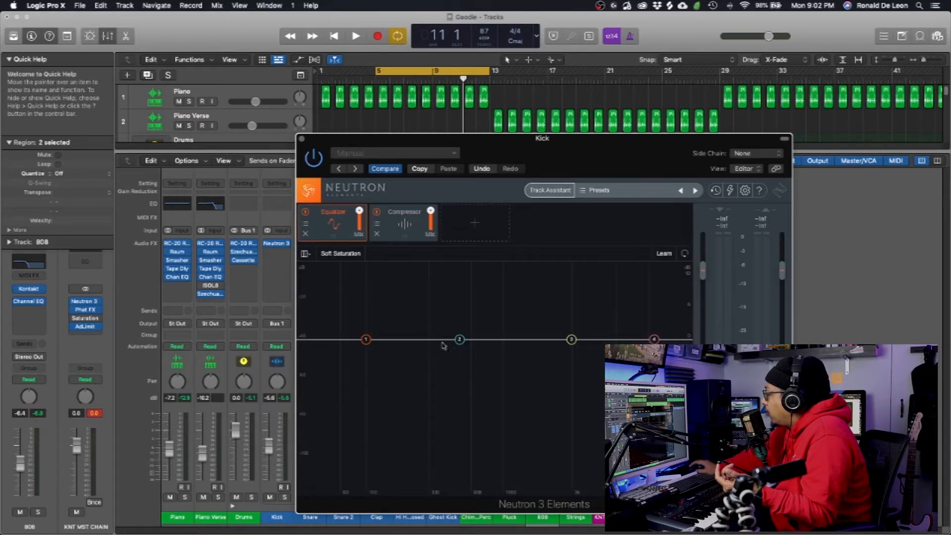
While the loop plays, add a Flat Lowpass band to the Kick's equalizer at about 1259 Hz with a 24 dB/oct slope
{"action": "key", "text": "space"}
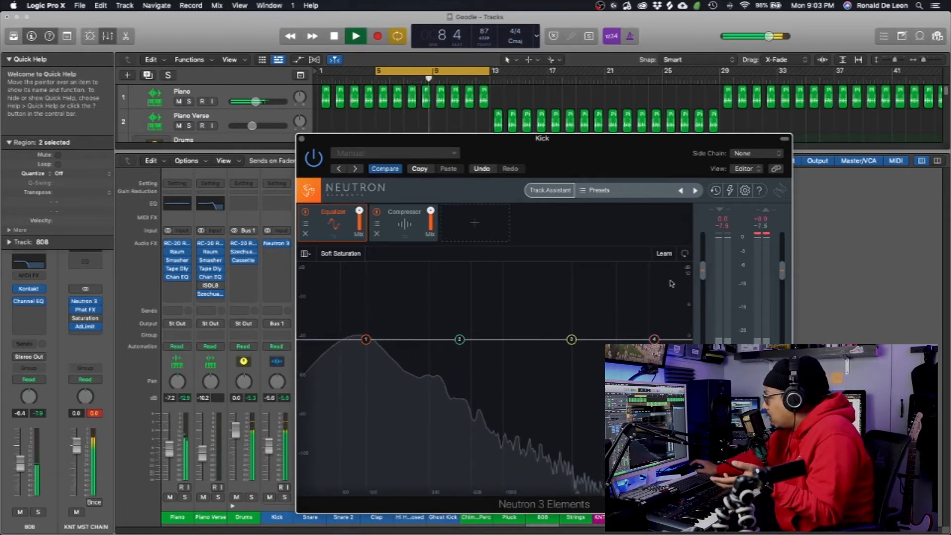
{"action": "left_click_drag", "start_coordinate": [667, 340], "coordinate": [519, 341]}
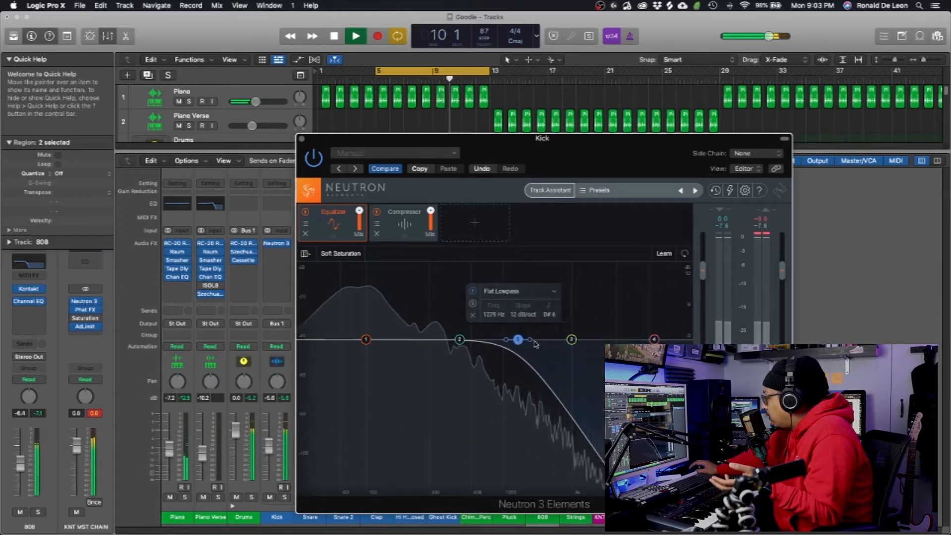
{"action": "left_click_drag", "start_coordinate": [520, 340], "coordinate": [518, 340]}
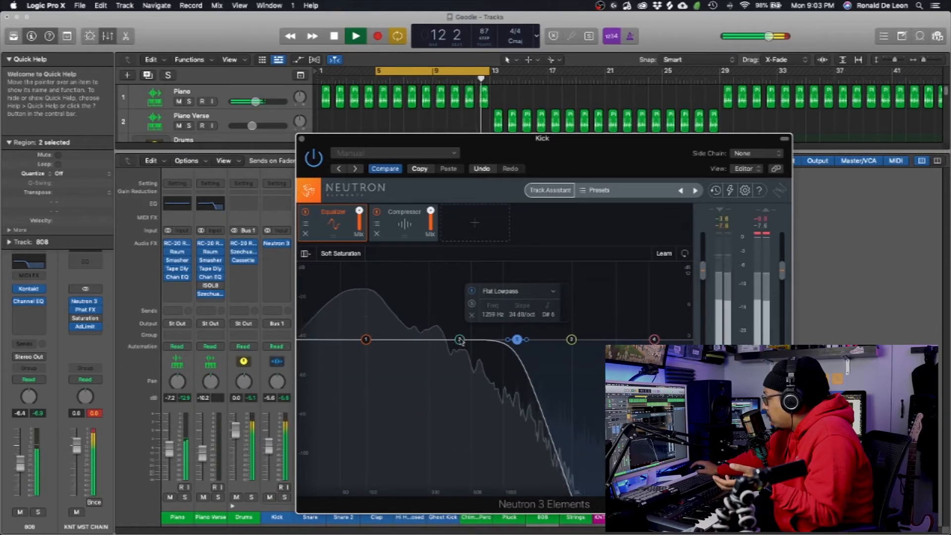
Move the Kick's low-shelf band to a lower frequency and boost band 2 by about 1.8 dB at 108 Hz with a Q of 6.7
{"action": "left_click_drag", "start_coordinate": [461, 341], "coordinate": [388, 342]}
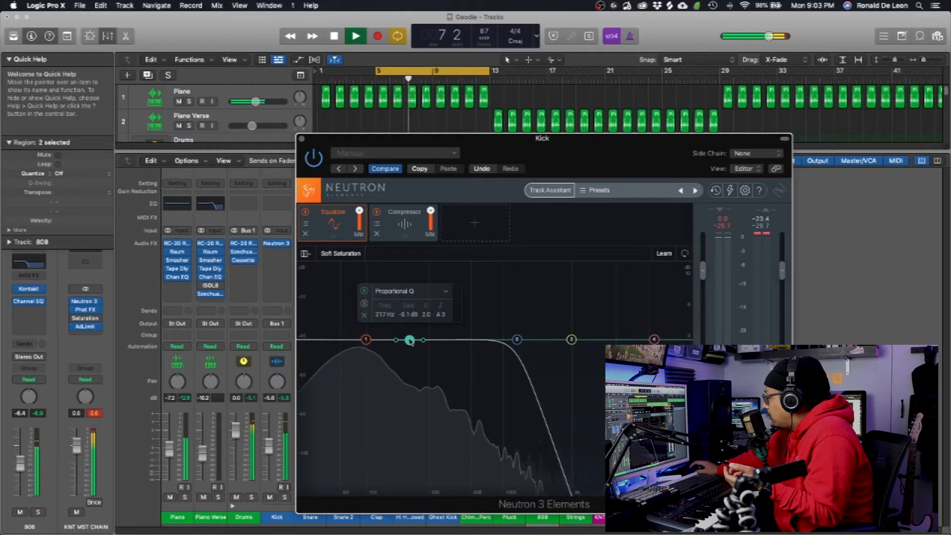
{"action": "double_click", "coordinate": [409, 340]}
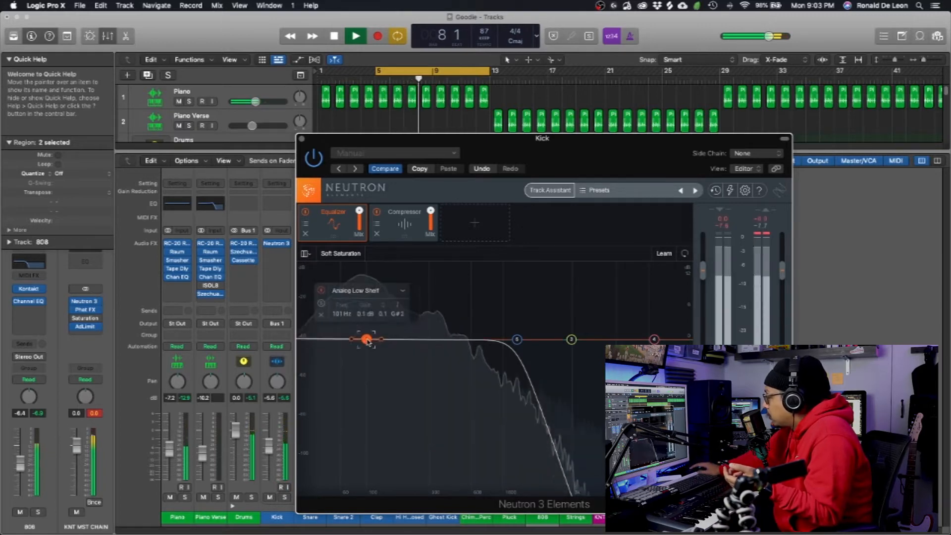
{"action": "left_click_drag", "start_coordinate": [367, 336], "coordinate": [351, 345]}
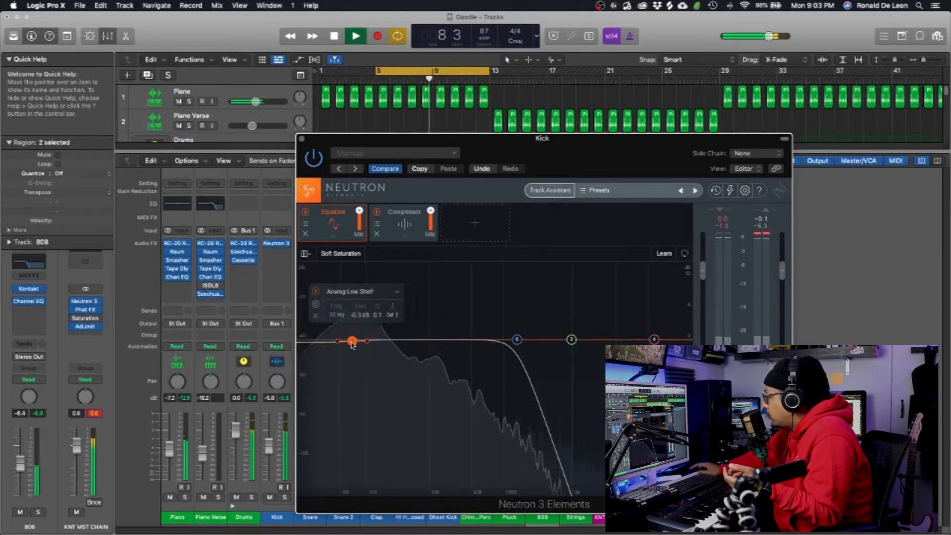
{"action": "double_click", "coordinate": [394, 338]}
{"action": "mouse_move", "coordinate": [394, 339]}
{"action": "left_mouse_down"}
{"action": "mouse_move", "coordinate": [373, 341]}
{"action": "mouse_move", "coordinate": [365, 328]}
{"action": "mouse_move", "coordinate": [381, 332]}
{"action": "left_mouse_up"}
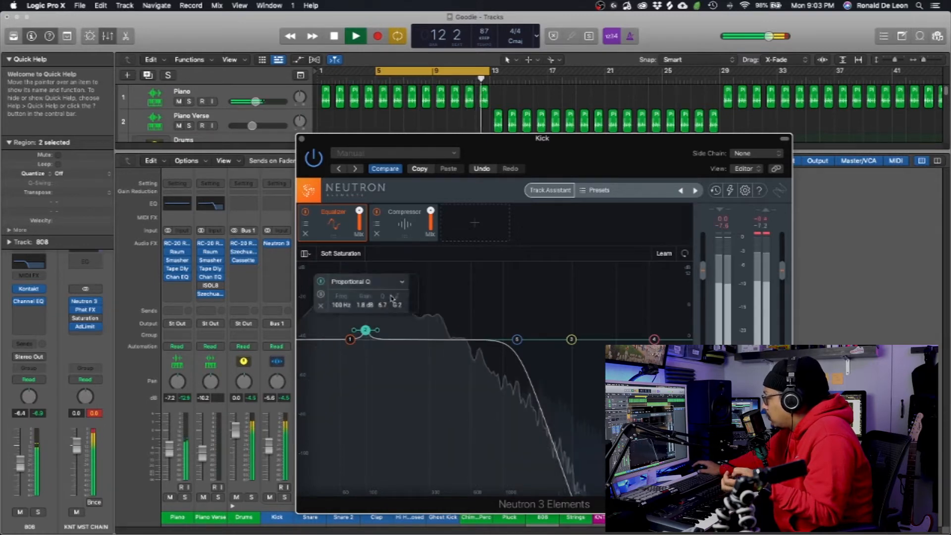
Reopen Neutron on the Kick channel, stop playback, look through the Kick presets in the preset manager, and close the manager
{"action": "left_click", "coordinate": [301, 139]}
{"action": "left_click", "coordinate": [276, 251]}
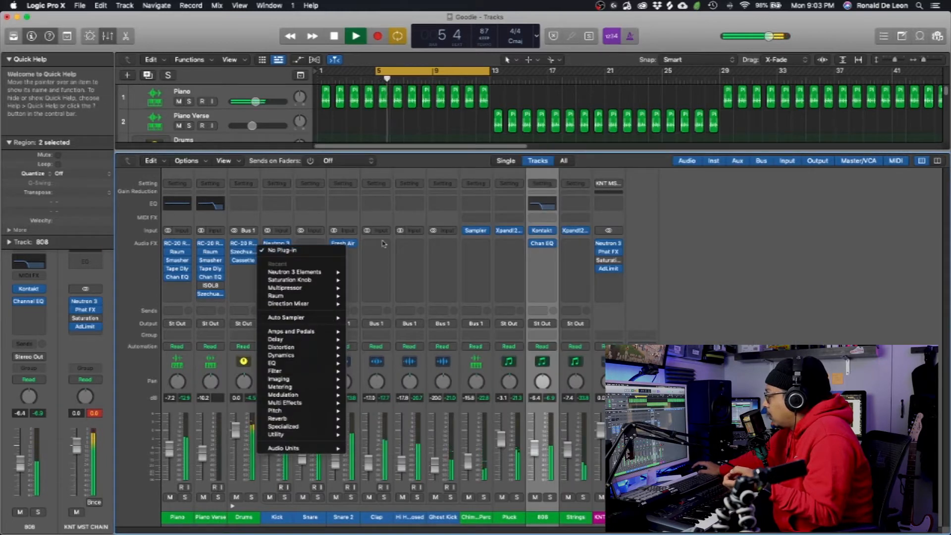
{"action": "left_click", "coordinate": [299, 244]}
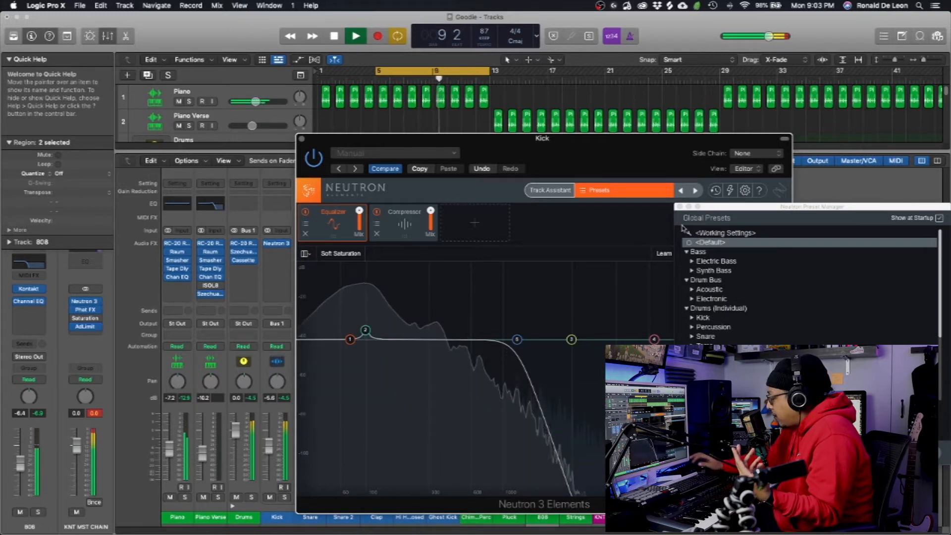
{"action": "key", "text": "space"}
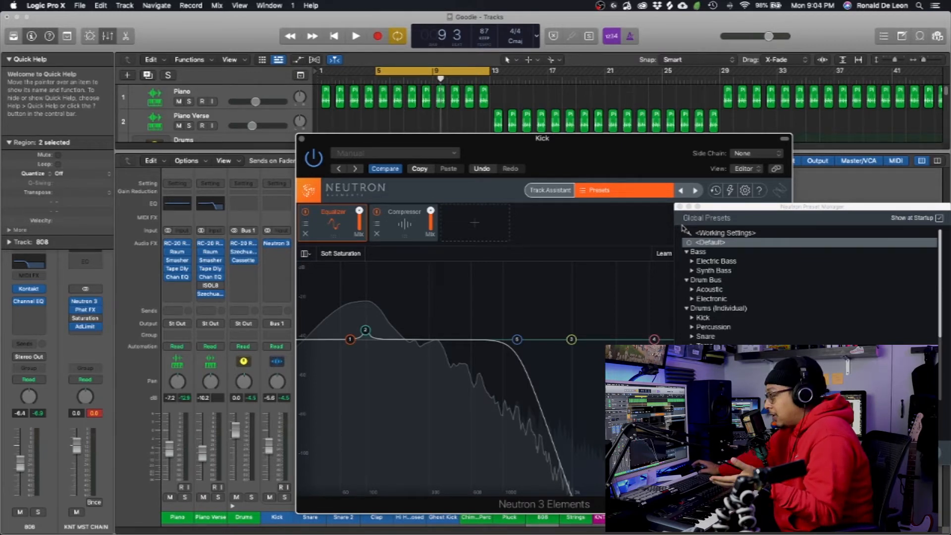
{"action": "left_click", "coordinate": [692, 318]}
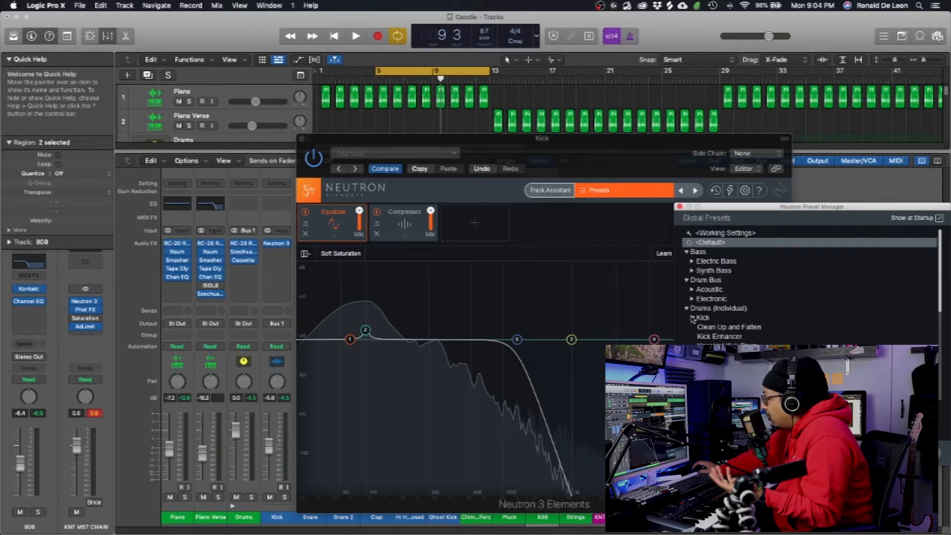
{"action": "scroll", "coordinate": [715, 338], "scroll_direction": "down", "scroll_amount": 3}
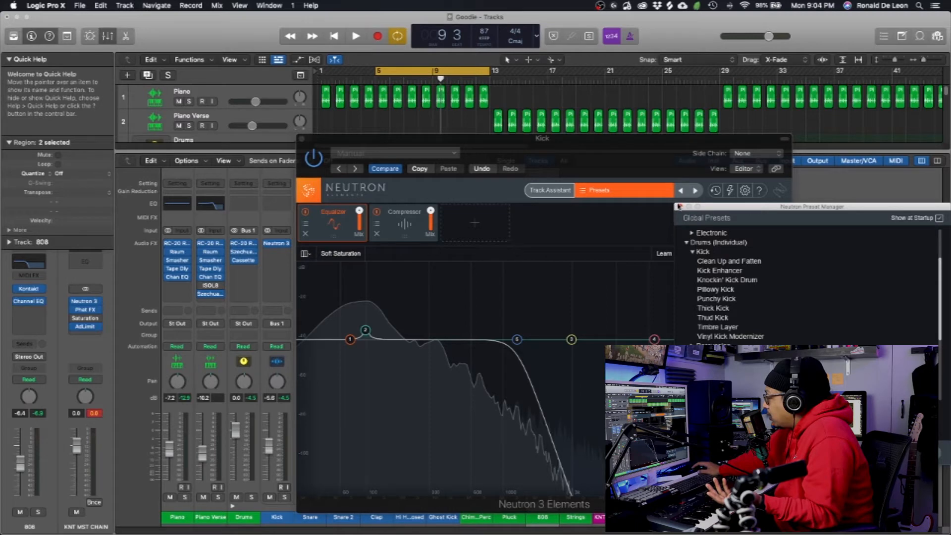
{"action": "left_click", "coordinate": [679, 206]}
During playback, set the Kick compressor's threshold to about -2.8 dB, attack to 8.0 and release to 24.6, and close the plug-in
{"action": "left_click", "coordinate": [422, 220]}
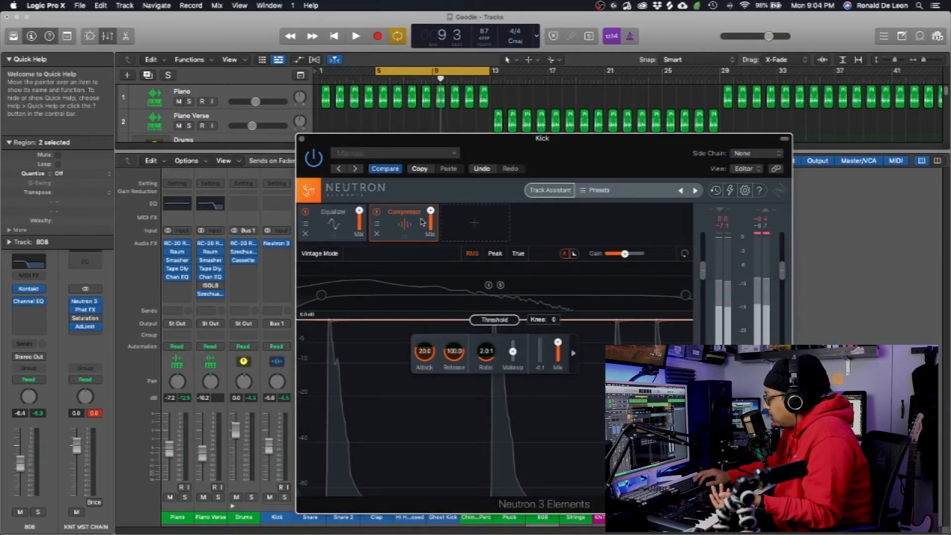
{"action": "key", "text": "space"}
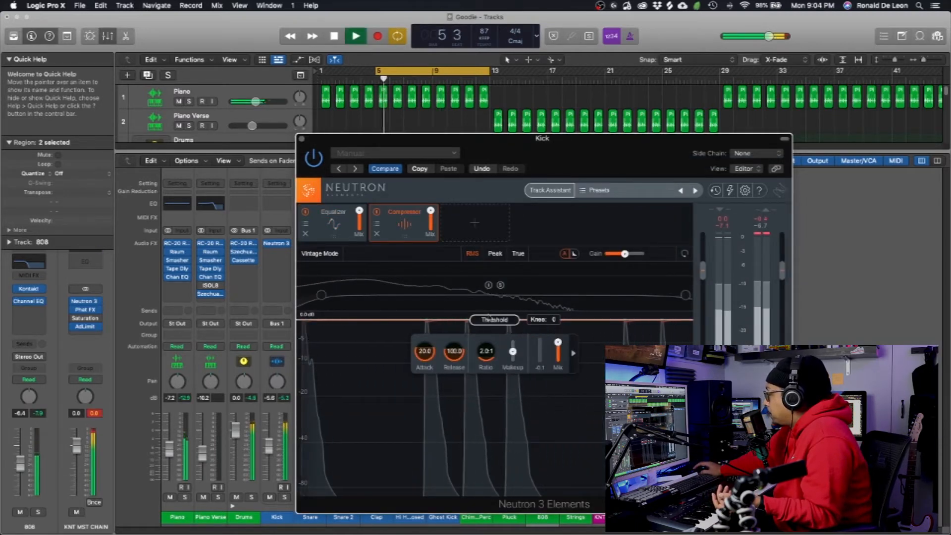
{"action": "left_click_drag", "start_coordinate": [494, 319], "coordinate": [496, 331]}
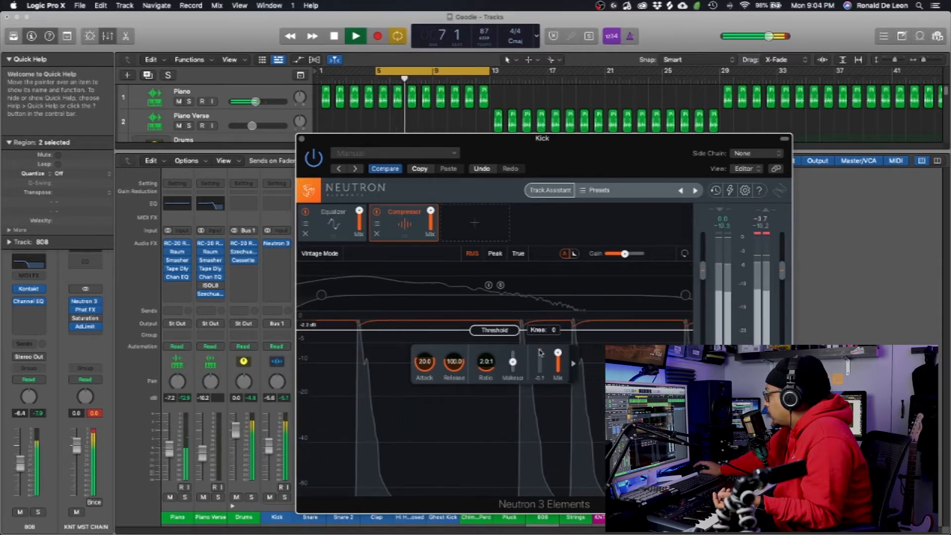
{"action": "left_click_drag", "start_coordinate": [496, 337], "coordinate": [499, 337]}
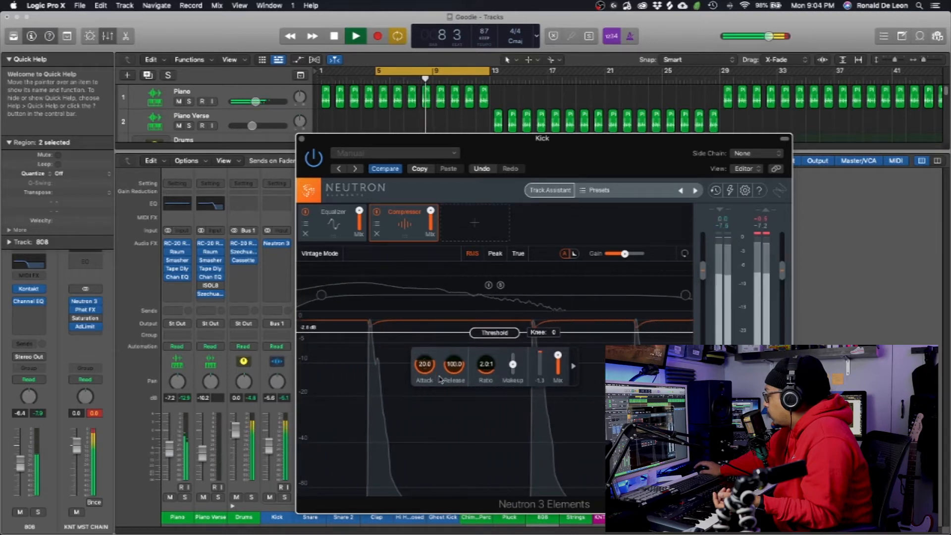
{"action": "left_click_drag", "start_coordinate": [426, 369], "coordinate": [423, 375]}
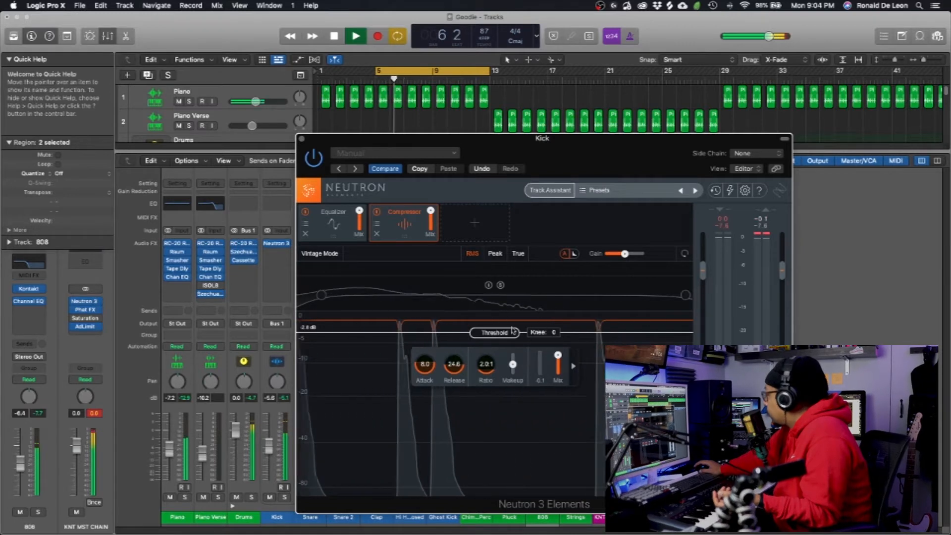
{"action": "left_click", "coordinate": [277, 244]}
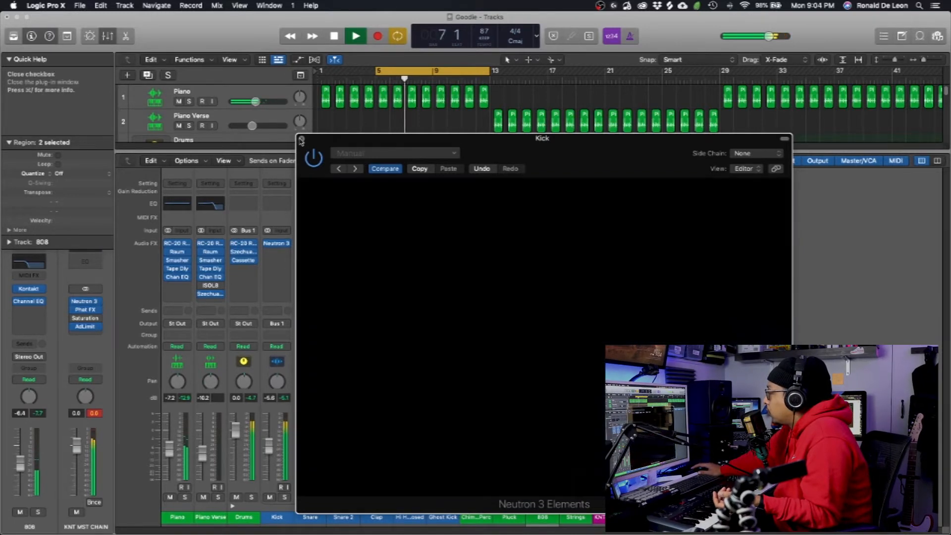
Insert Saturation Knob below Neutron on the Kick channel with the type at Keep Low, and lower the Kick fader to -6.4 dB
{"action": "left_click", "coordinate": [283, 253]}
{"action": "key", "text": "Escape"}
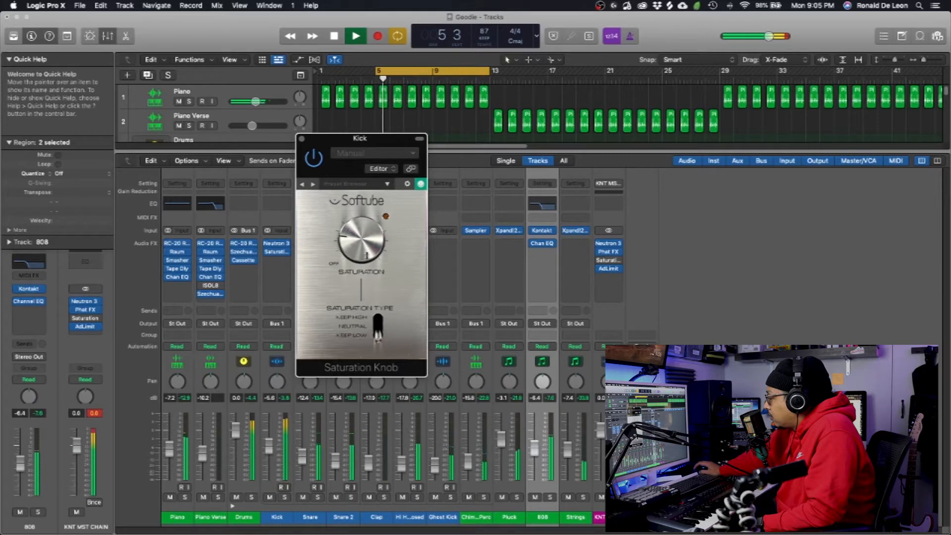
{"action": "left_click", "coordinate": [301, 140]}
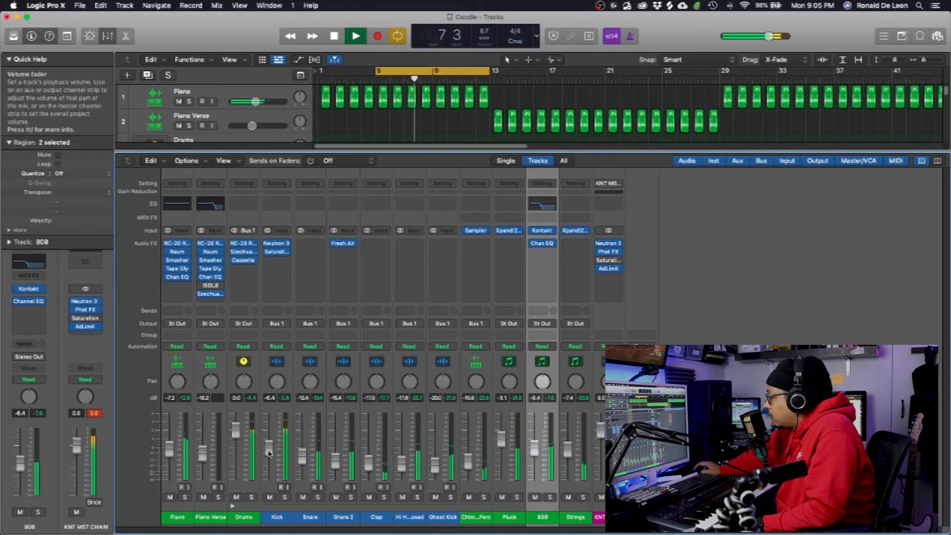
Insert Neutron 3 Elements on the Snare channel and audition its Warm Punchy Snare and Tighten and Tame Snare presets
{"action": "left_click", "coordinate": [317, 250]}
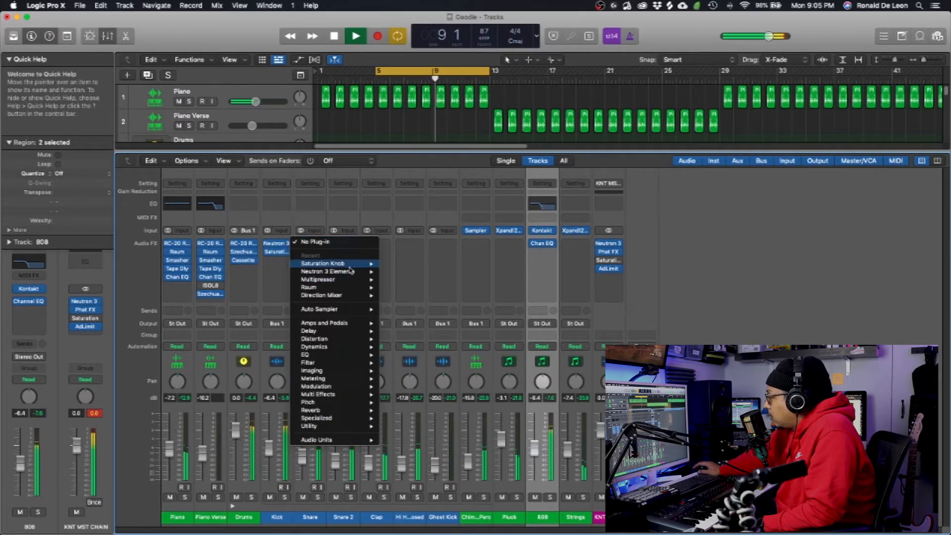
{"action": "left_click", "coordinate": [330, 270]}
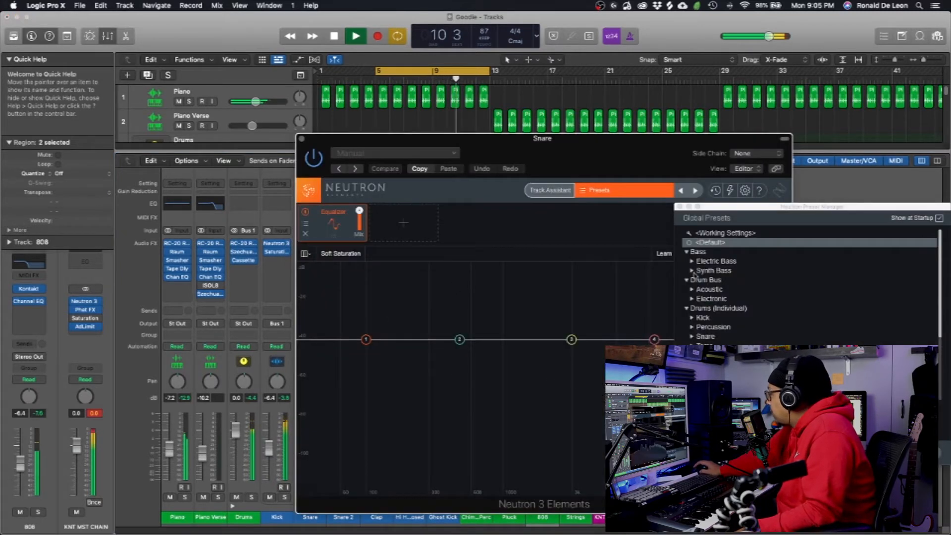
{"action": "left_click", "coordinate": [705, 336]}
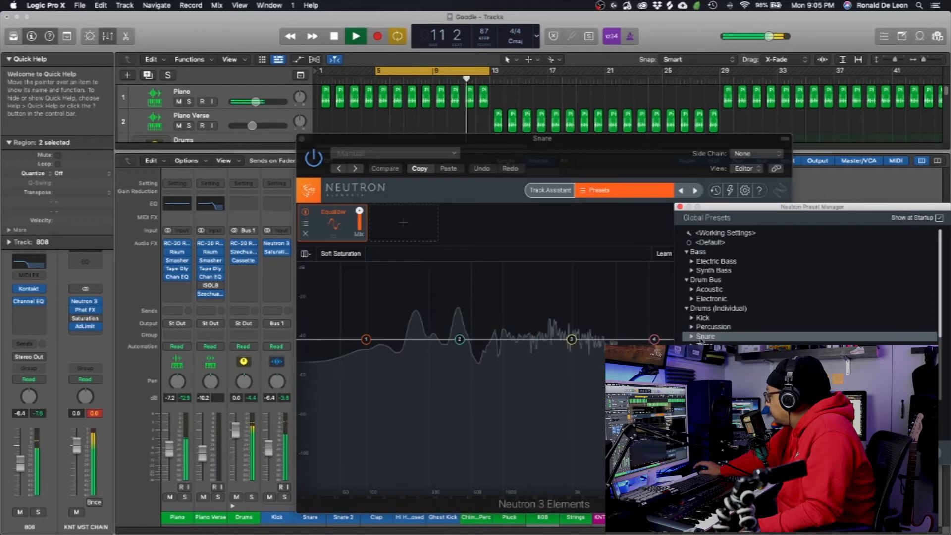
{"action": "left_click", "coordinate": [692, 336]}
{"action": "scroll", "coordinate": [746, 316], "scroll_direction": "down", "scroll_amount": 3}
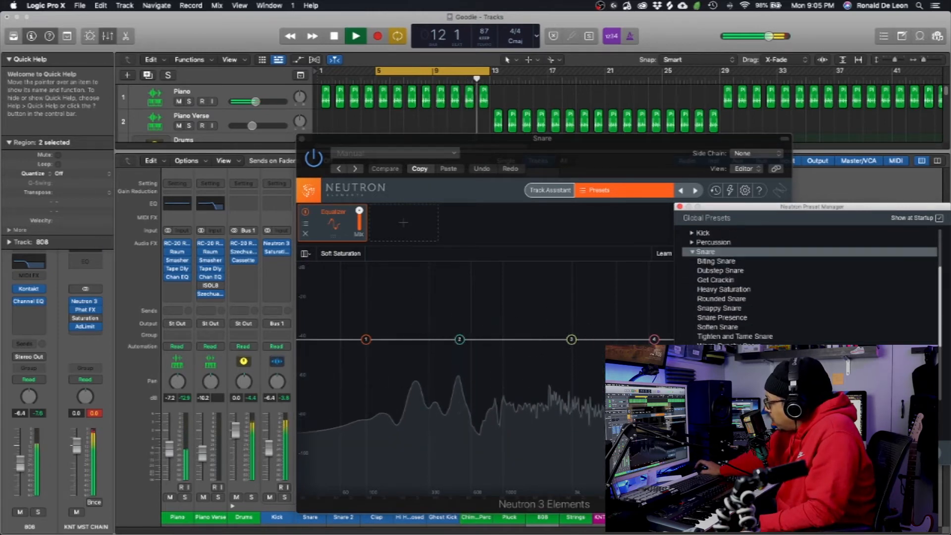
{"action": "left_click", "coordinate": [746, 344]}
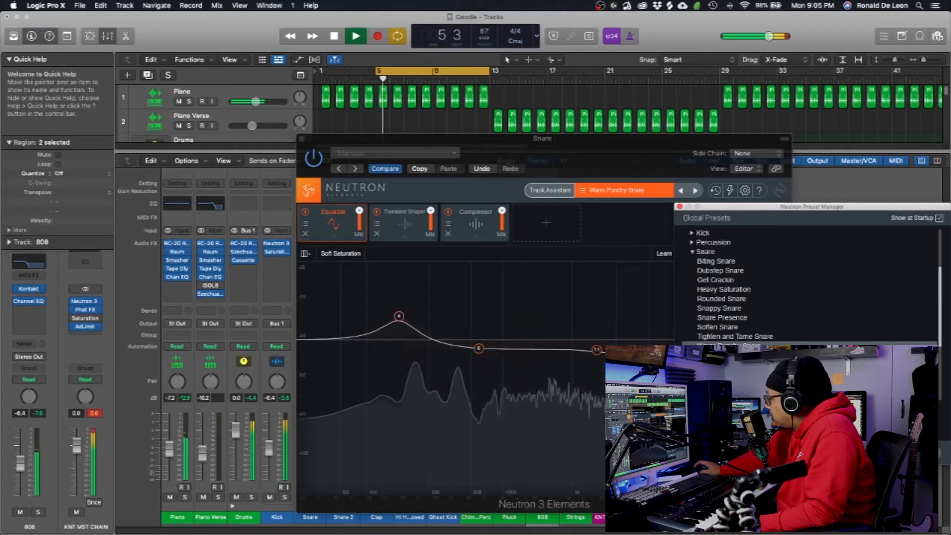
{"action": "left_click", "coordinate": [750, 338]}
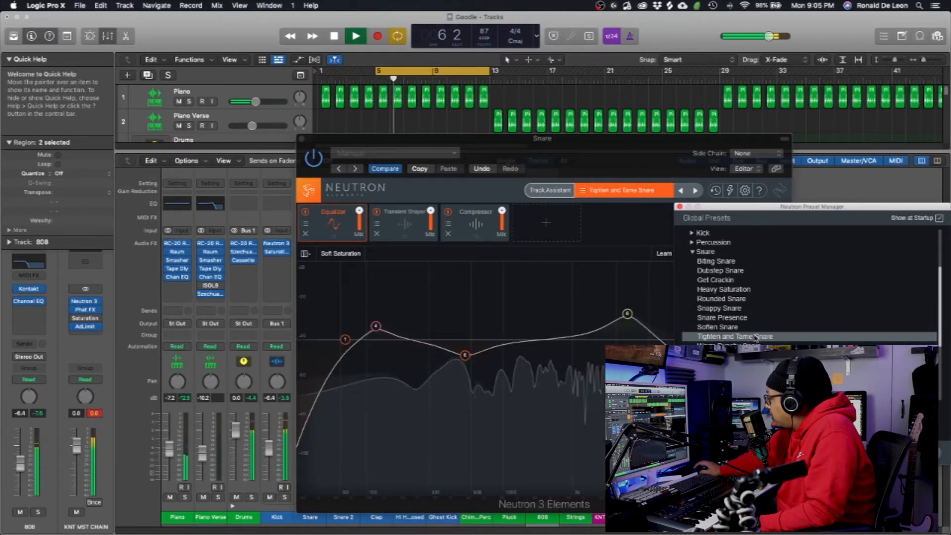
Audition the Soften Snare, Snare Presence, Rounded Snare, Get Crackin, Dubstep Snare and Biting Snare presets on the Snare channel
{"action": "left_click", "coordinate": [742, 327]}
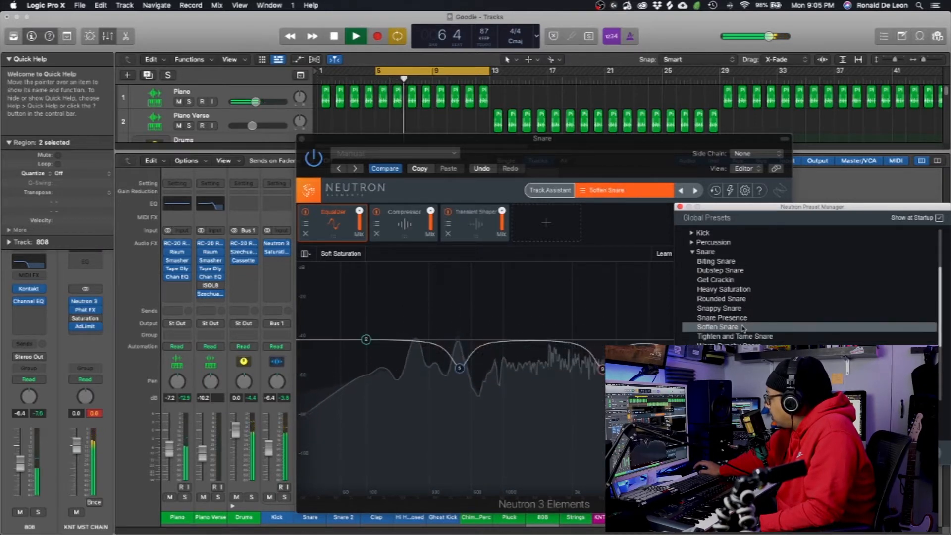
{"action": "left_click", "coordinate": [748, 318]}
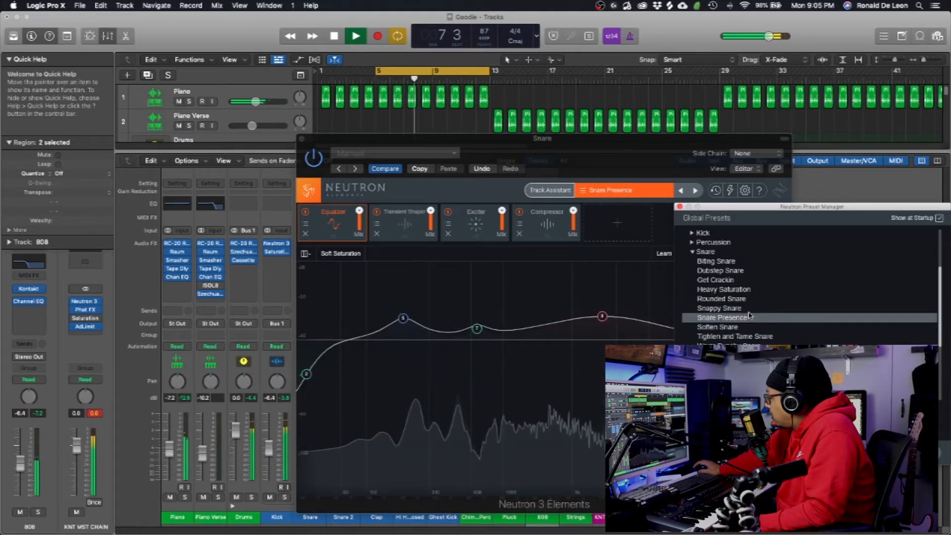
{"action": "left_click", "coordinate": [751, 300]}
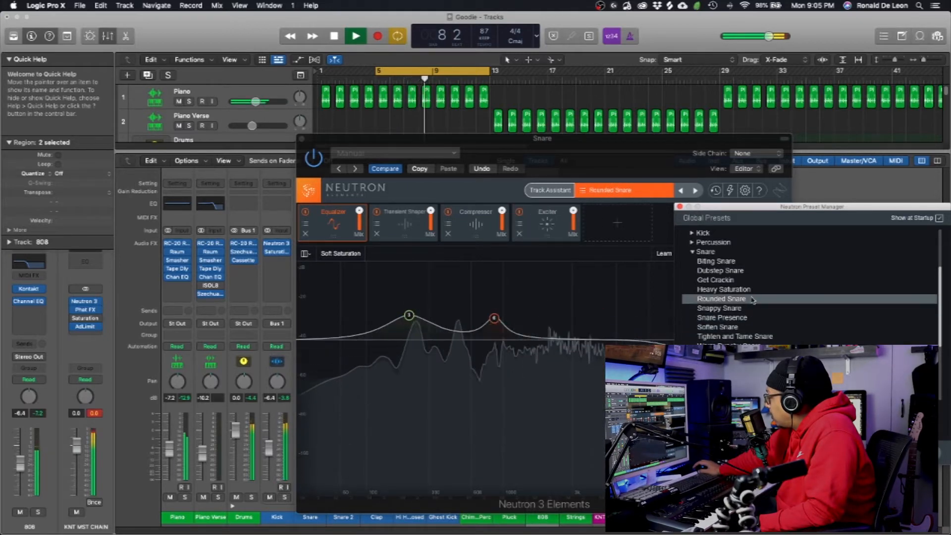
{"action": "left_click", "coordinate": [750, 282]}
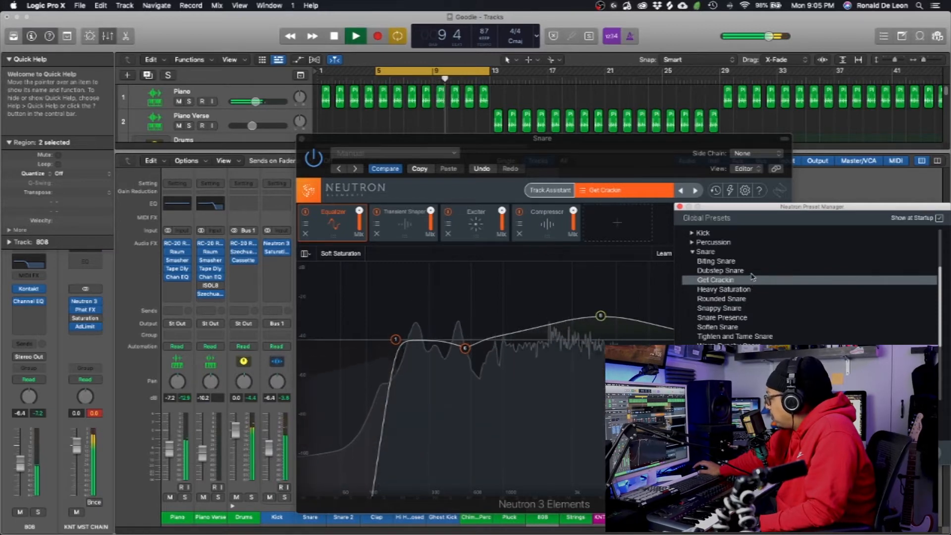
{"action": "left_click", "coordinate": [749, 270]}
{"action": "left_click", "coordinate": [745, 261]}
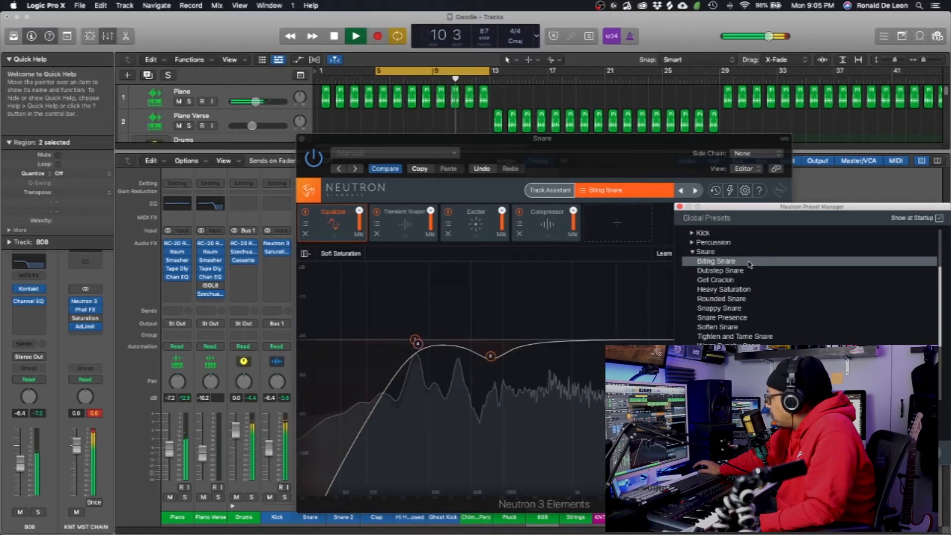
Load the Snappy Snare preset and compare the Snare with Neutron bypassed and active during playback
{"action": "left_click", "coordinate": [743, 308]}
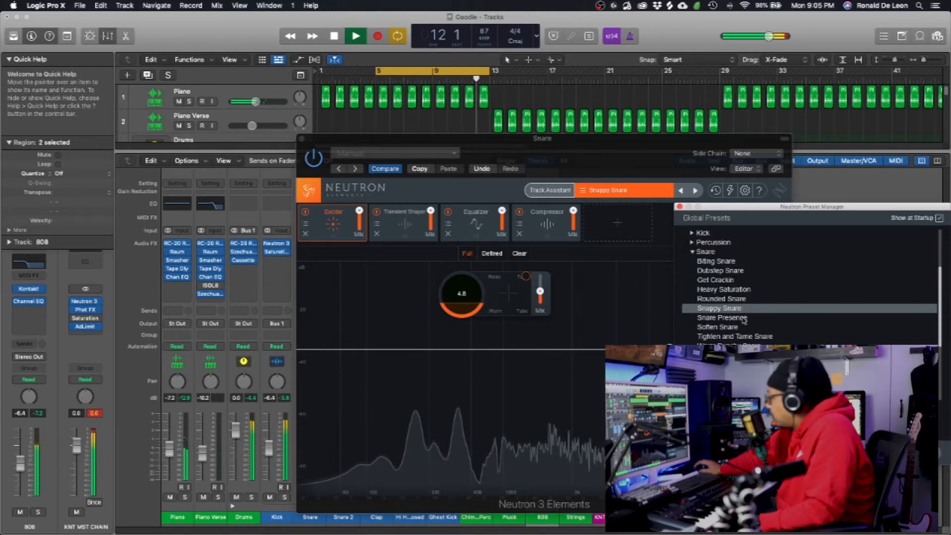
{"action": "left_click", "coordinate": [314, 158]}
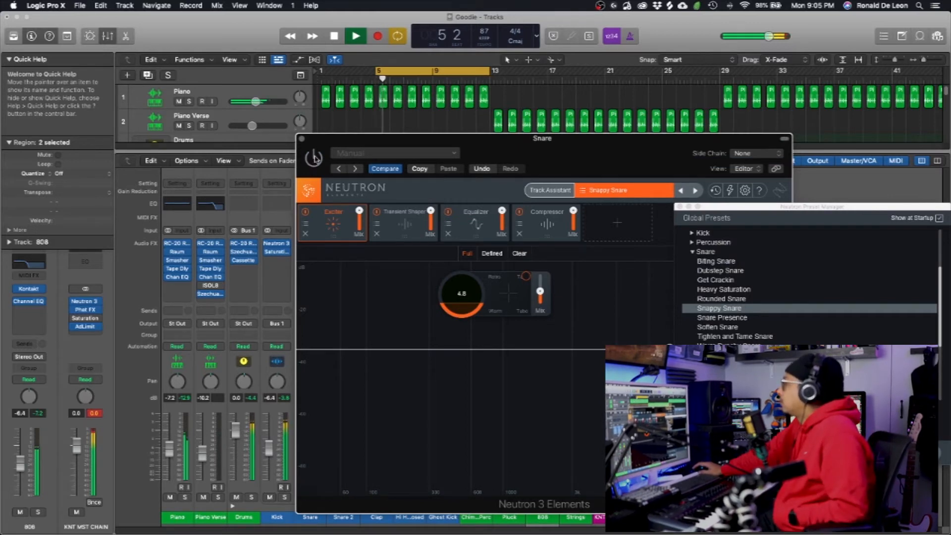
{"action": "left_click", "coordinate": [313, 159]}
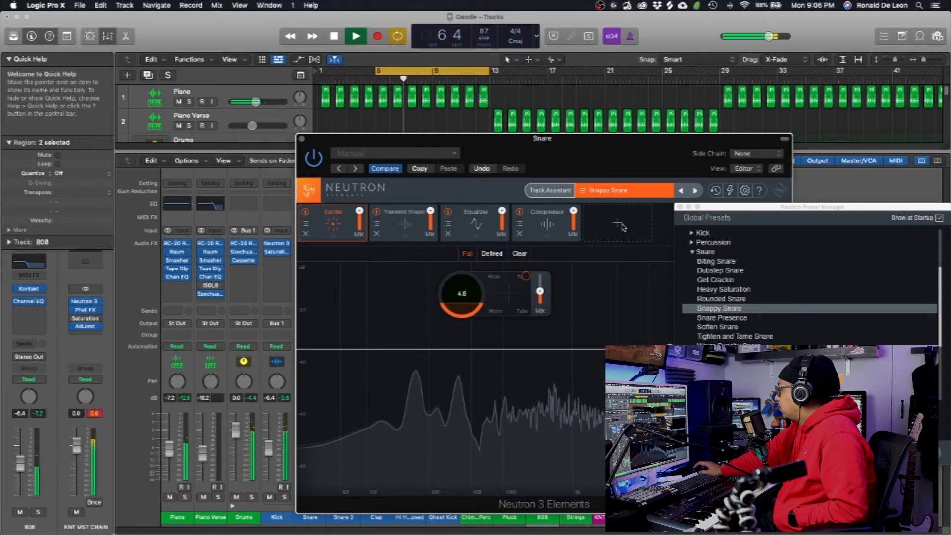
{"action": "left_click", "coordinate": [315, 158]}
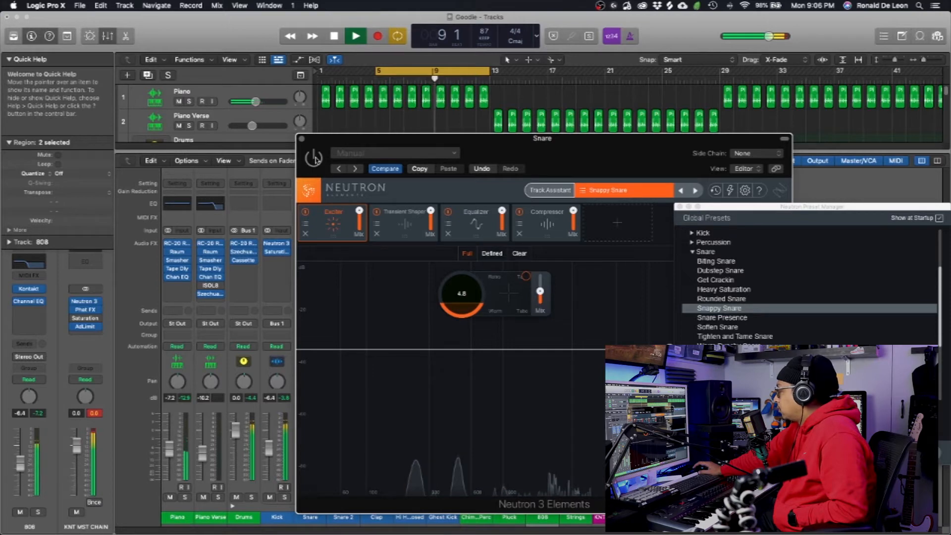
Load Soften Snare with Neutron switched back on, and audition the Dubstep, Heavy Saturation, Rounded and Snappy Snare presets
{"action": "left_click", "coordinate": [735, 328]}
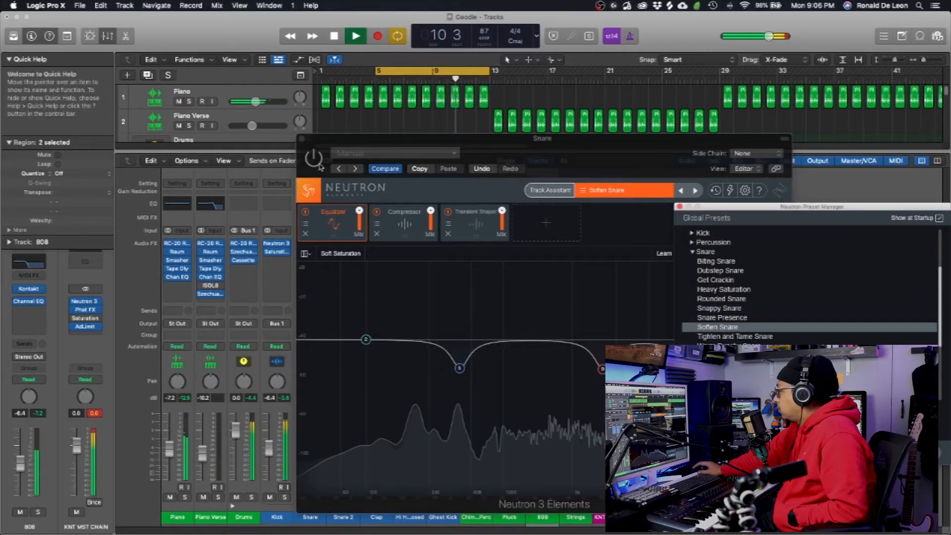
{"action": "left_click", "coordinate": [336, 169]}
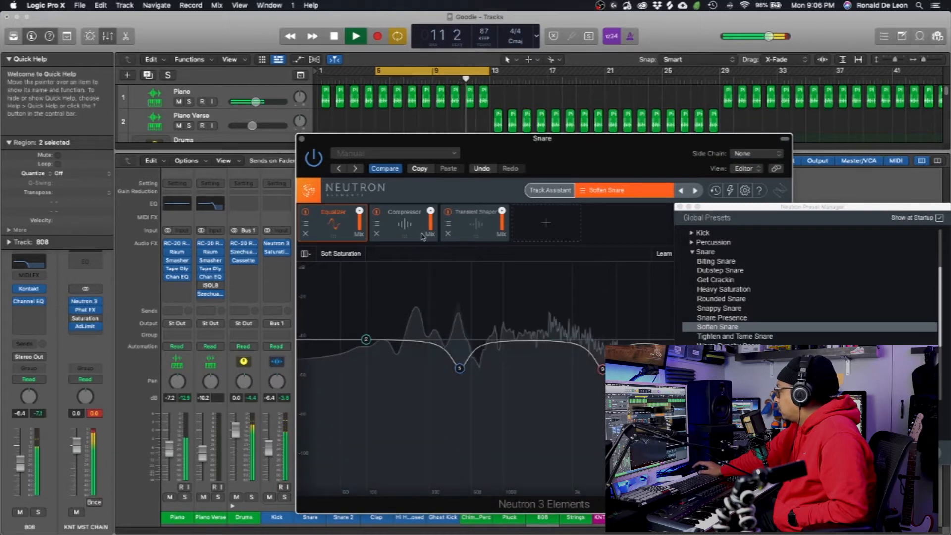
{"action": "left_click", "coordinate": [741, 271]}
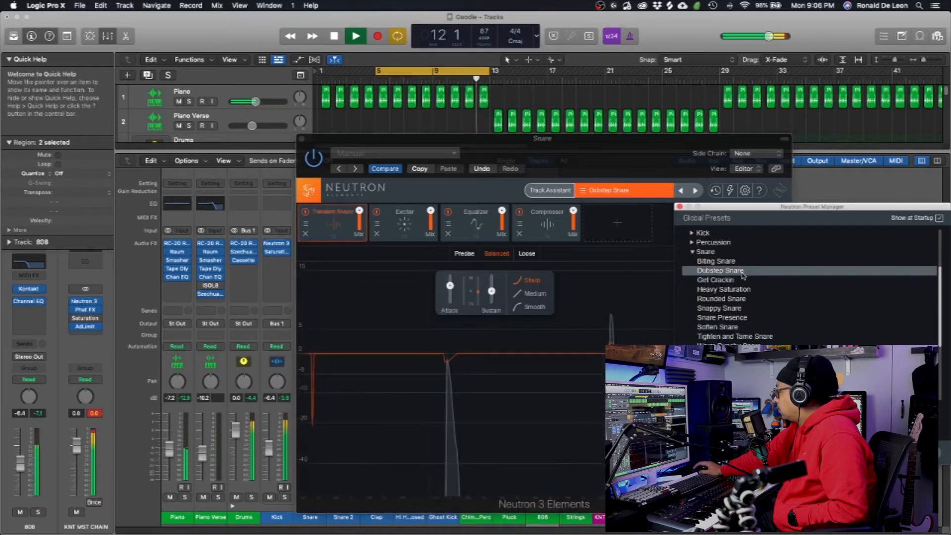
{"action": "left_click", "coordinate": [742, 289]}
{"action": "left_click", "coordinate": [744, 299]}
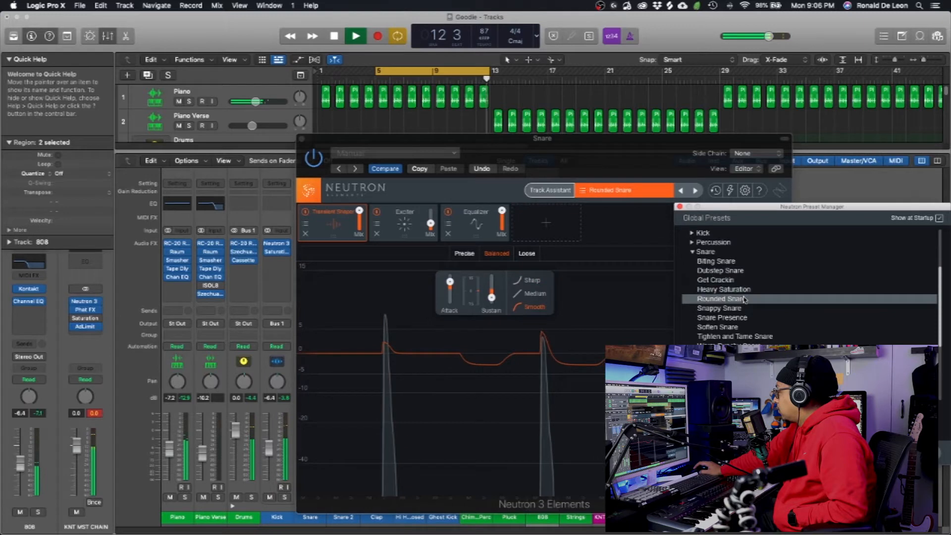
{"action": "left_click", "coordinate": [737, 309]}
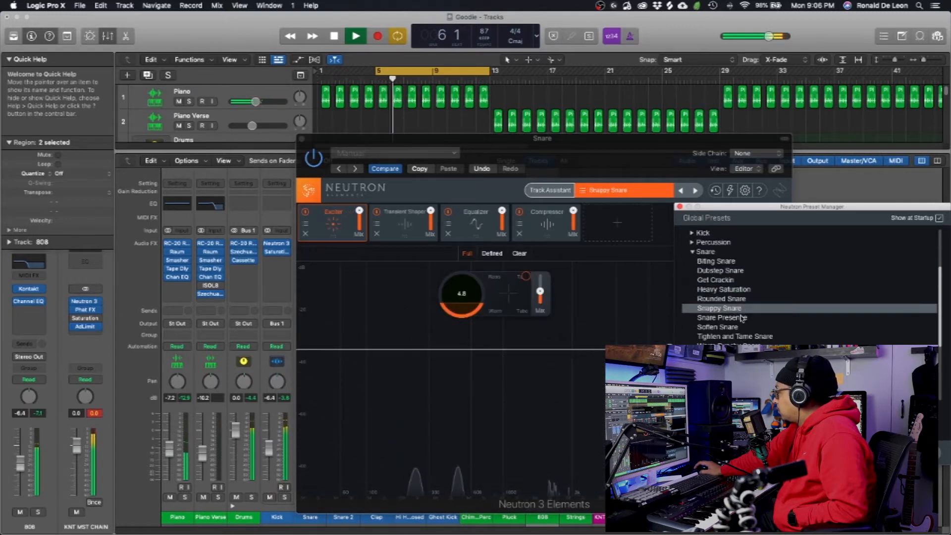
Apply the Snare Presence preset to the Snare channel, check it against bypass, and close Neutron with it active
{"action": "left_click", "coordinate": [741, 318]}
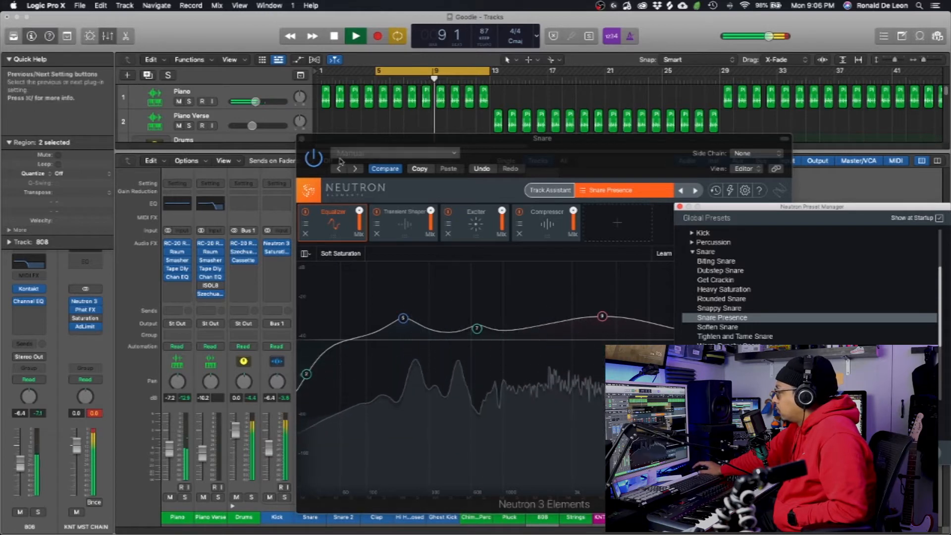
{"action": "left_click", "coordinate": [317, 163]}
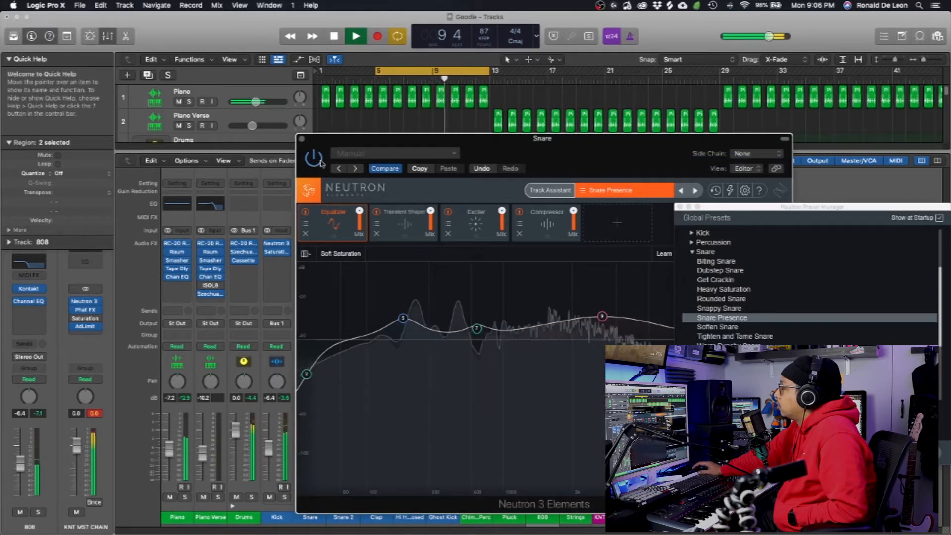
{"action": "left_click", "coordinate": [301, 139]}
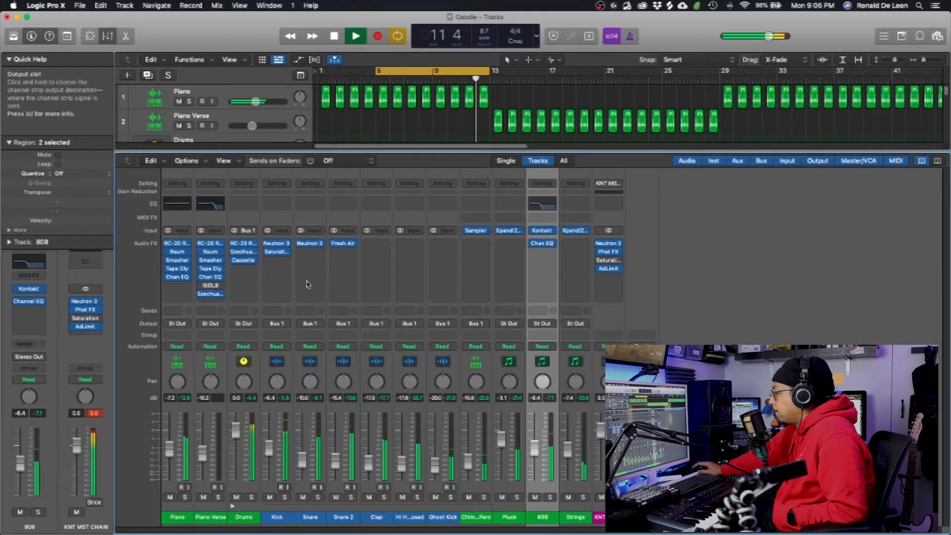
Insert Saturation Knob below Neutron on the Snare channel, add a small amount of saturation, and close the plug-in
{"action": "left_click", "coordinate": [315, 251]}
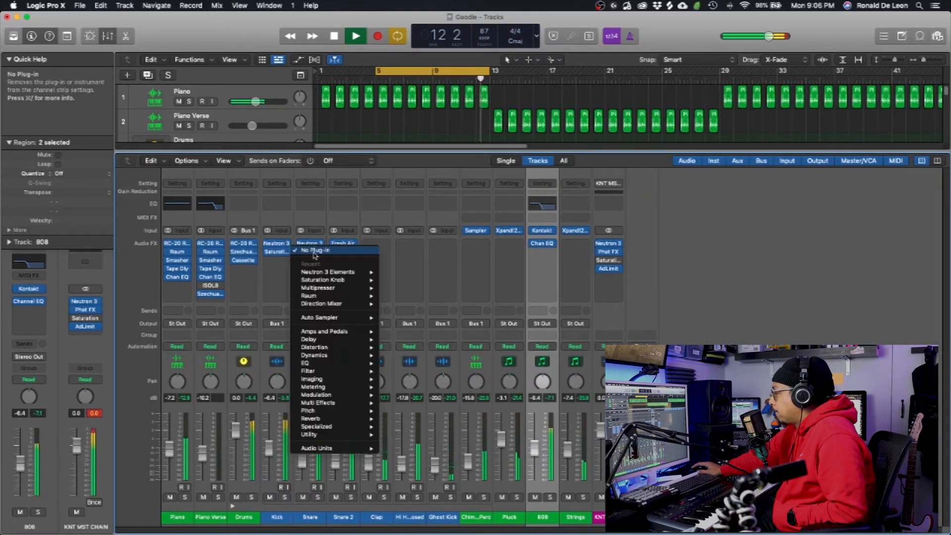
{"action": "left_click", "coordinate": [328, 280]}
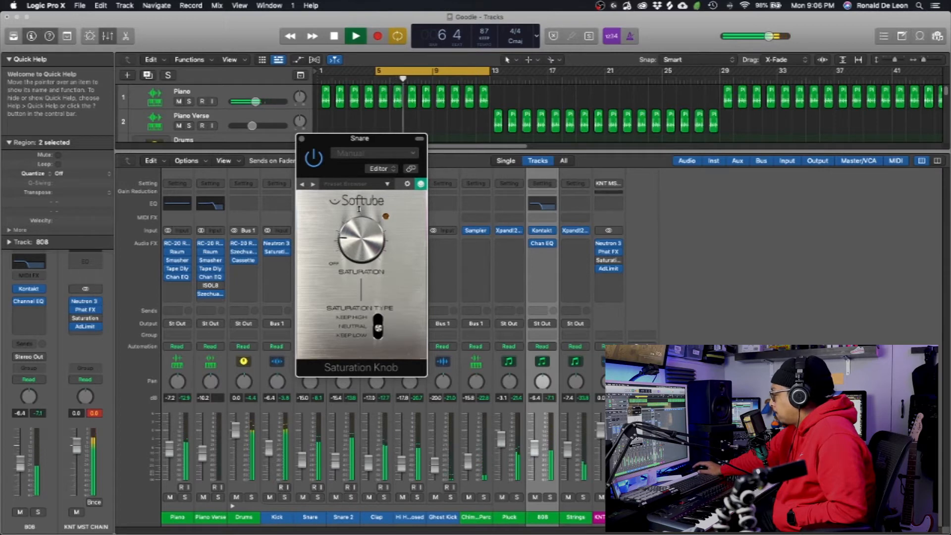
{"action": "left_click", "coordinate": [300, 140]}
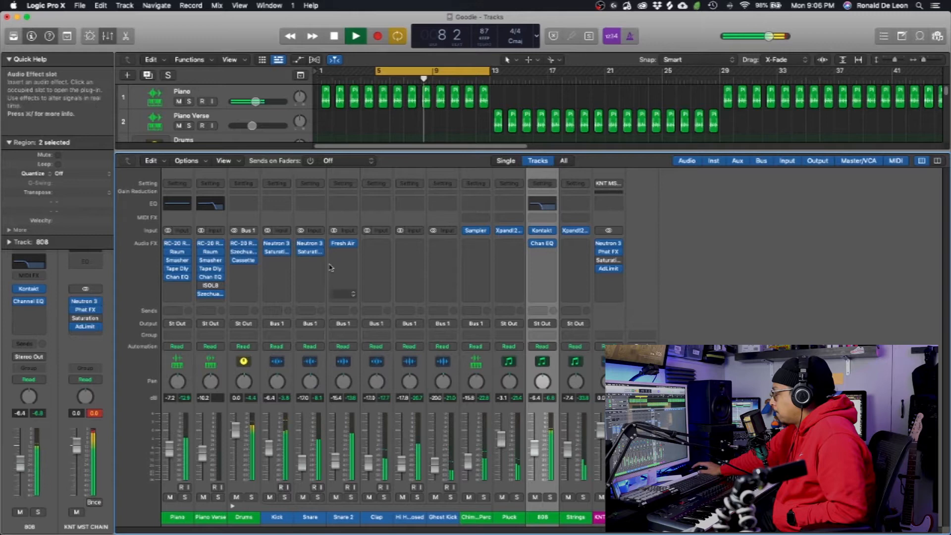
Listen to Snare 2 soloed, unsolo it, and copy the Snare channel's Saturation Knob to the slot below Fresh Air on Snare 2
{"action": "left_click", "coordinate": [351, 497]}
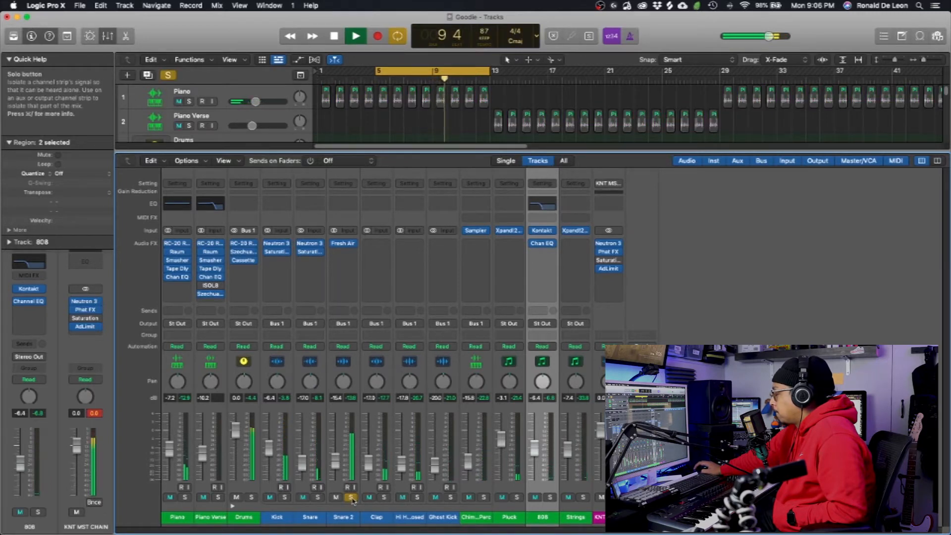
{"action": "left_click", "coordinate": [351, 497]}
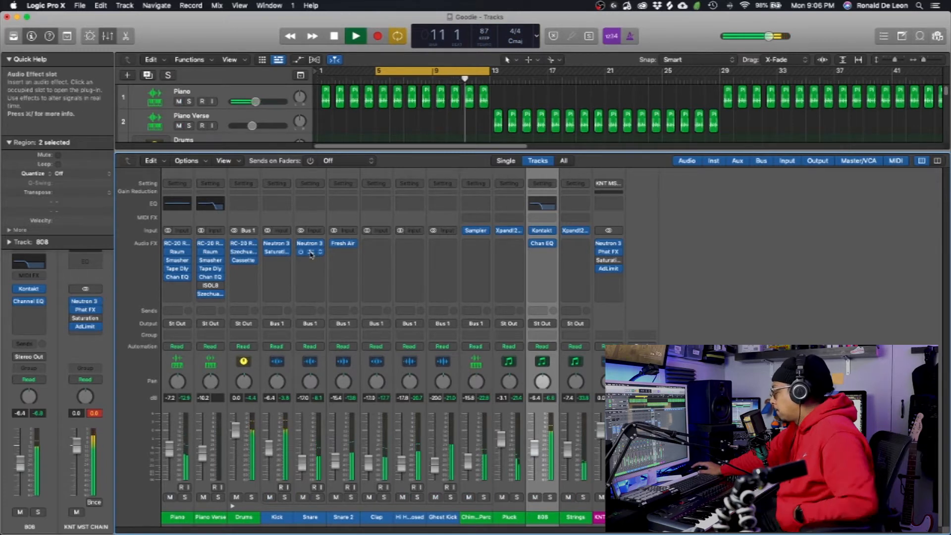
{"action": "left_click_drag", "start_coordinate": [328, 256], "coordinate": [340, 260]}
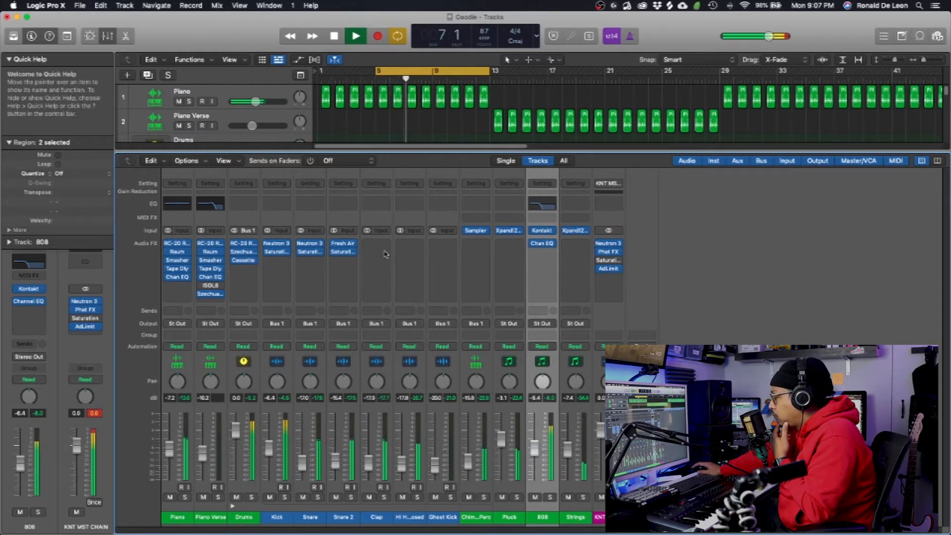
Listen to the Clap soloed, unsolo it, insert Neutron 3 Elements on the Clap channel, and stop and restart playback
{"action": "left_click", "coordinate": [383, 498]}
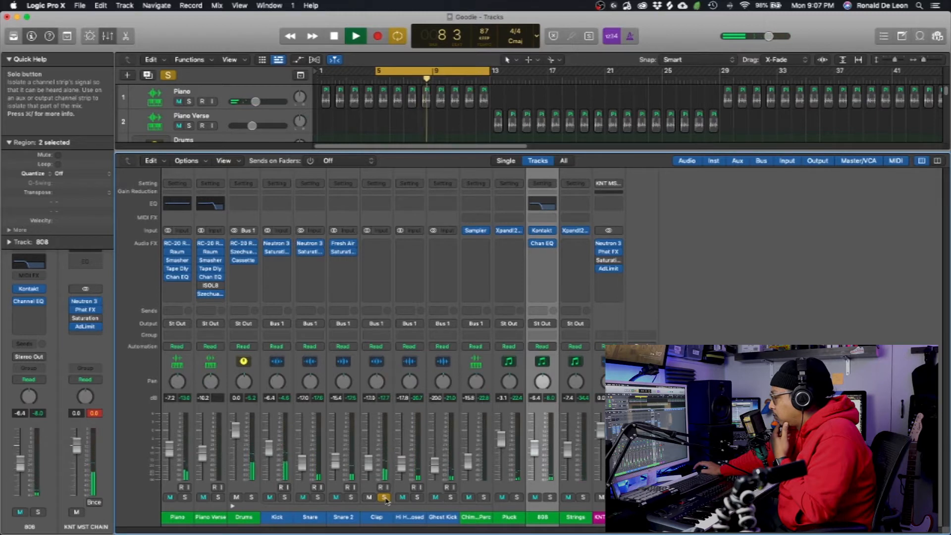
{"action": "left_click", "coordinate": [385, 498]}
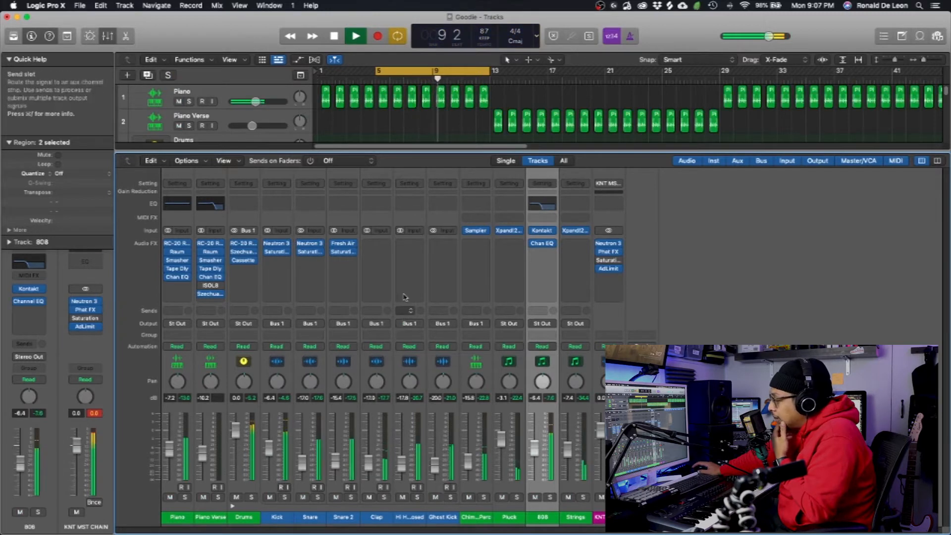
{"action": "left_click", "coordinate": [379, 244]}
{"action": "left_click", "coordinate": [399, 272]}
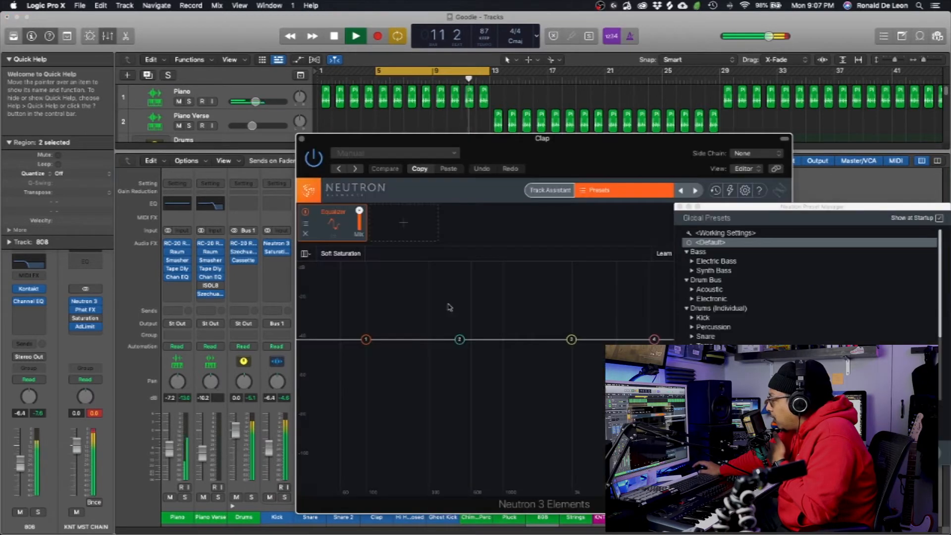
{"action": "key", "text": "space"}
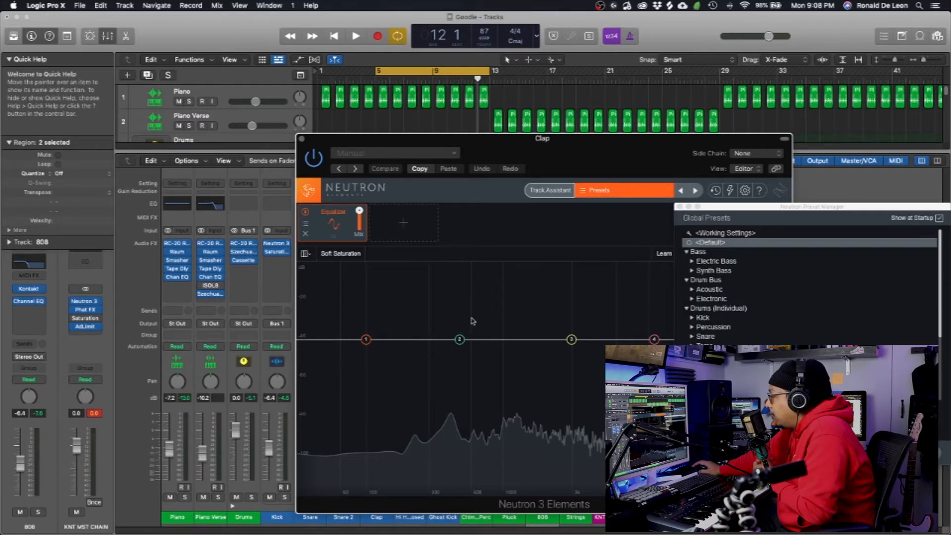
{"action": "key", "text": "space"}
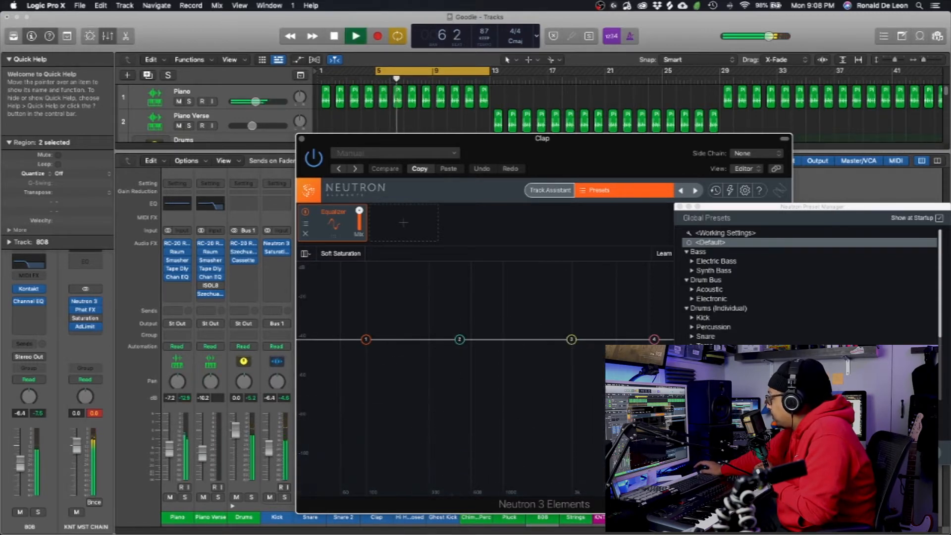
In the Clap equalizer, boost band 3 by 0.9 dB at 3073 Hz, add a Flat Highpass at 1041 Hz, and close Neutron
{"action": "left_click_drag", "start_coordinate": [571, 339], "coordinate": [572, 335]}
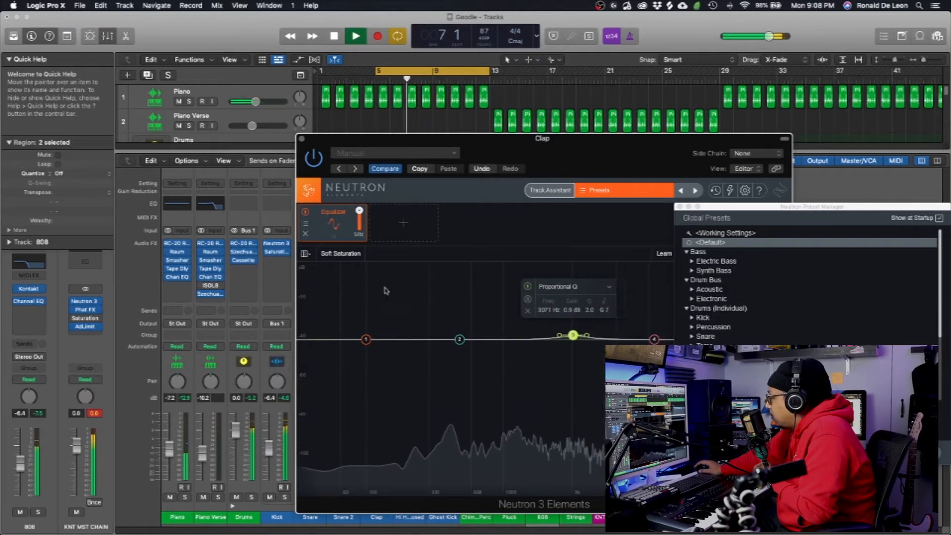
{"action": "left_click", "coordinate": [334, 339]}
{"action": "left_click_drag", "start_coordinate": [338, 369], "coordinate": [490, 342]}
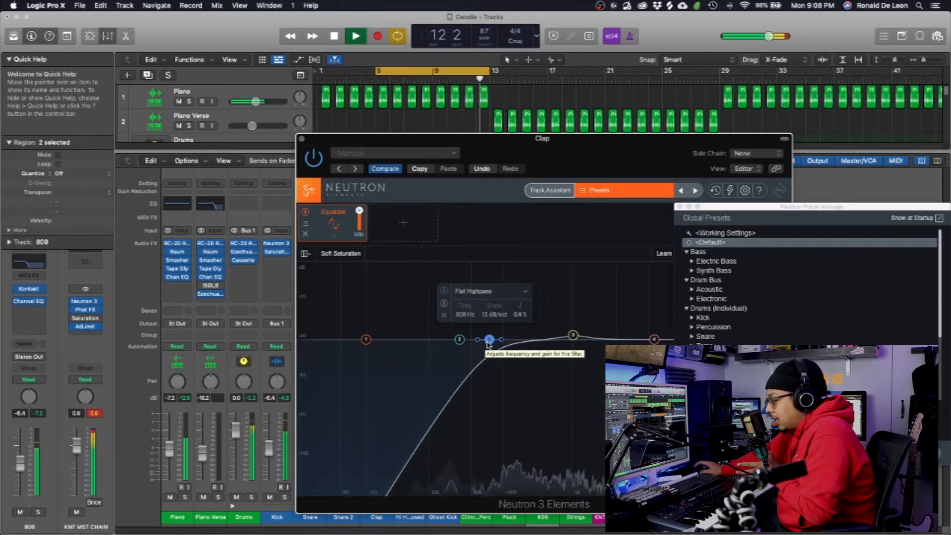
{"action": "left_click_drag", "start_coordinate": [488, 342], "coordinate": [504, 339]}
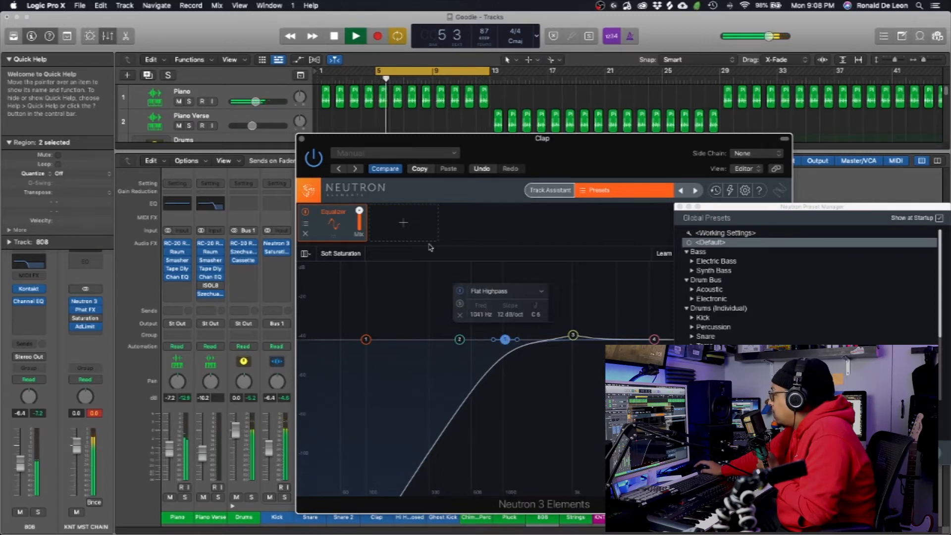
{"action": "key", "text": "super+w"}
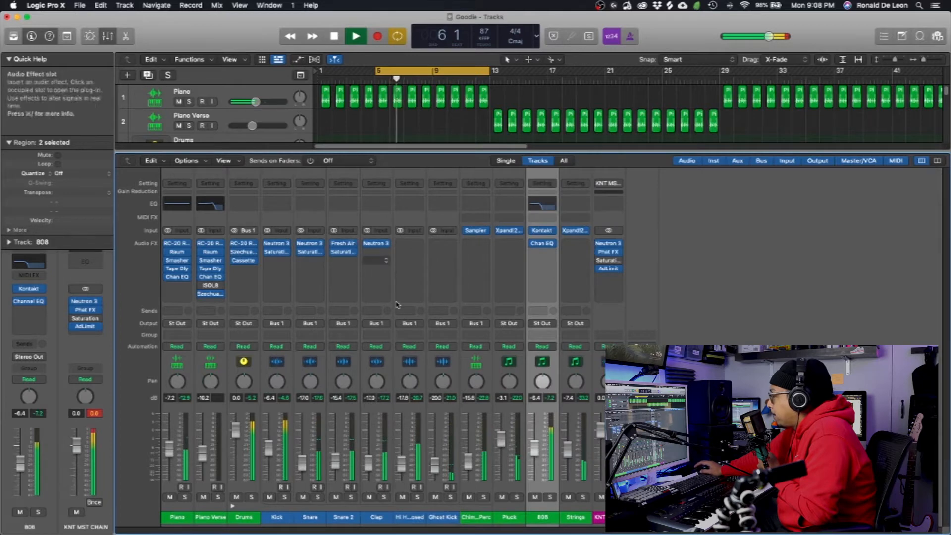
Insert Saturation Knob below Neutron on the Clap channel, raise the saturation with the type at Keep High, and close the plug-in
{"action": "left_click", "coordinate": [379, 251]}
{"action": "left_click", "coordinate": [387, 281]}
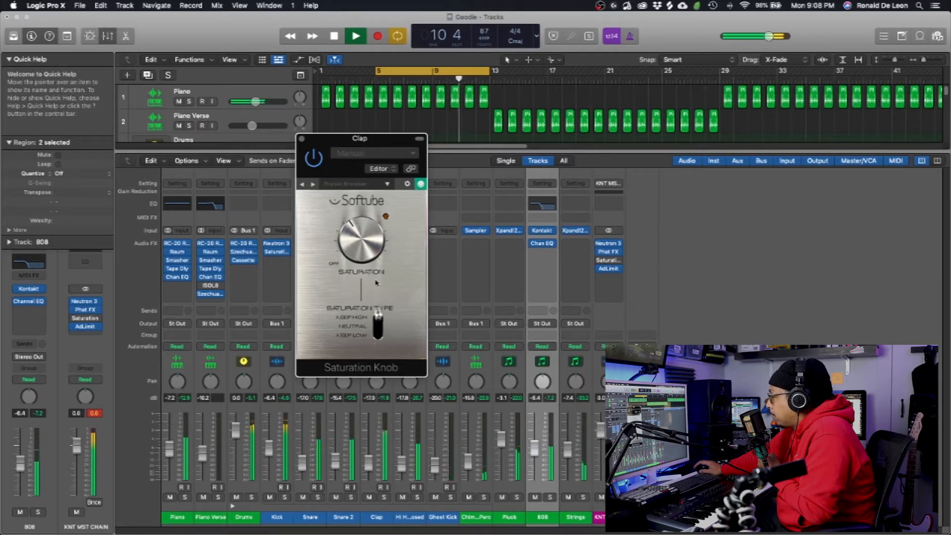
{"action": "left_click", "coordinate": [302, 138]}
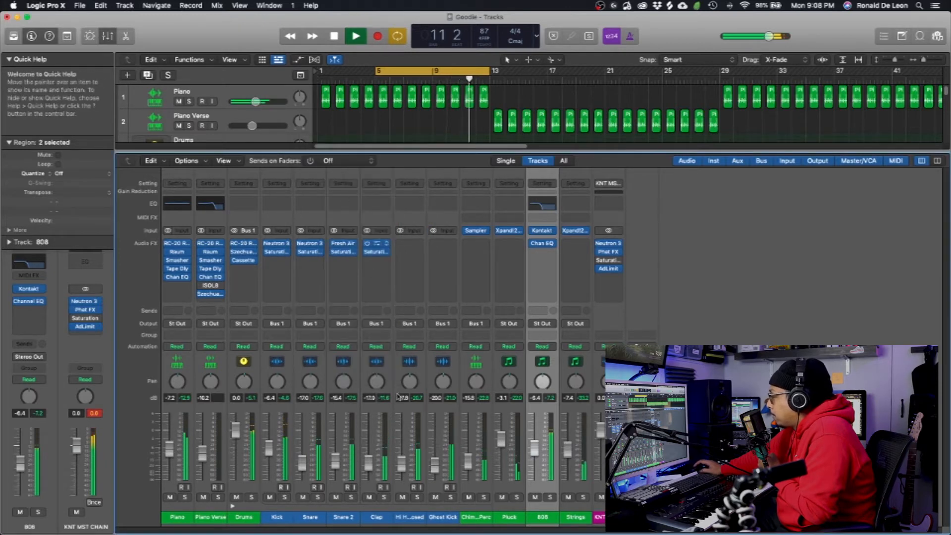
Solo the Hi Hat Closed channel and insert Neutron 3 Elements in its first audio effect slot
{"action": "left_click", "coordinate": [418, 497]}
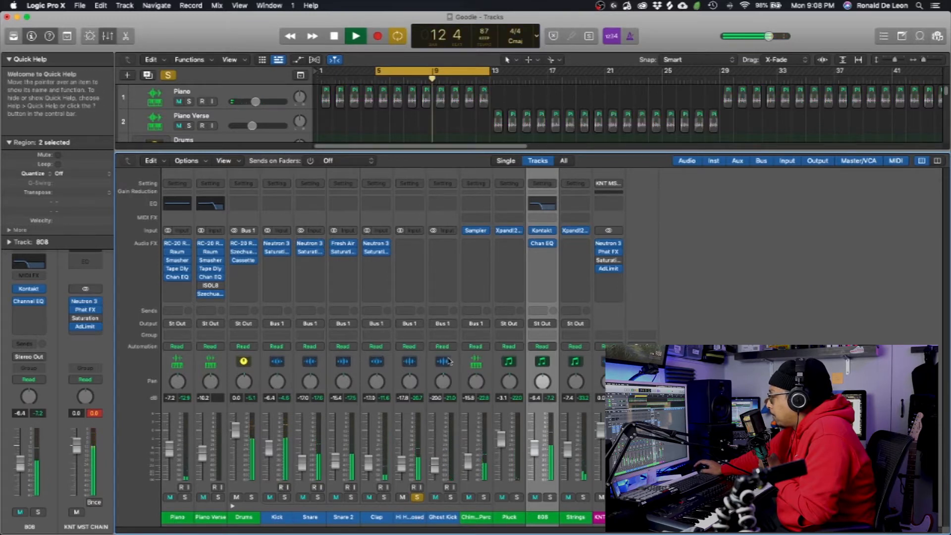
{"action": "left_click", "coordinate": [419, 247]}
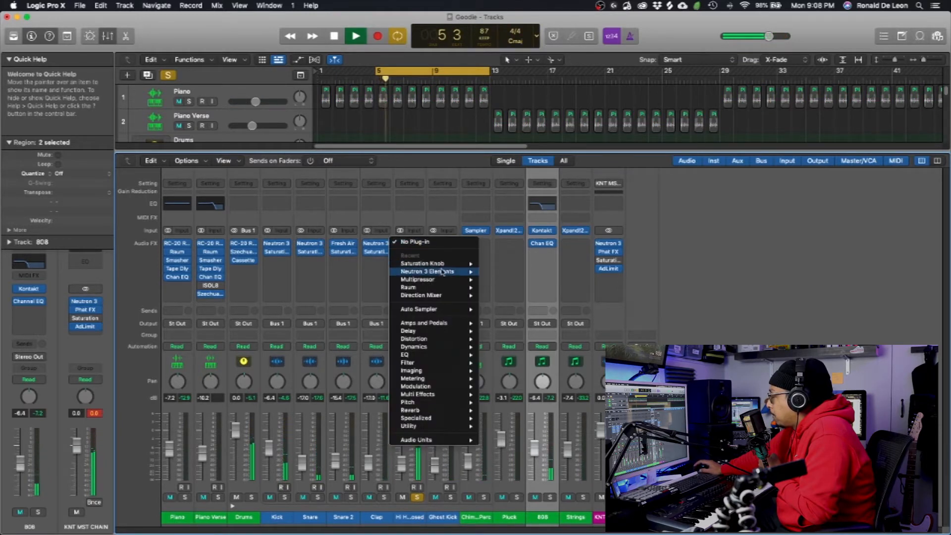
{"action": "left_click", "coordinate": [478, 341]}
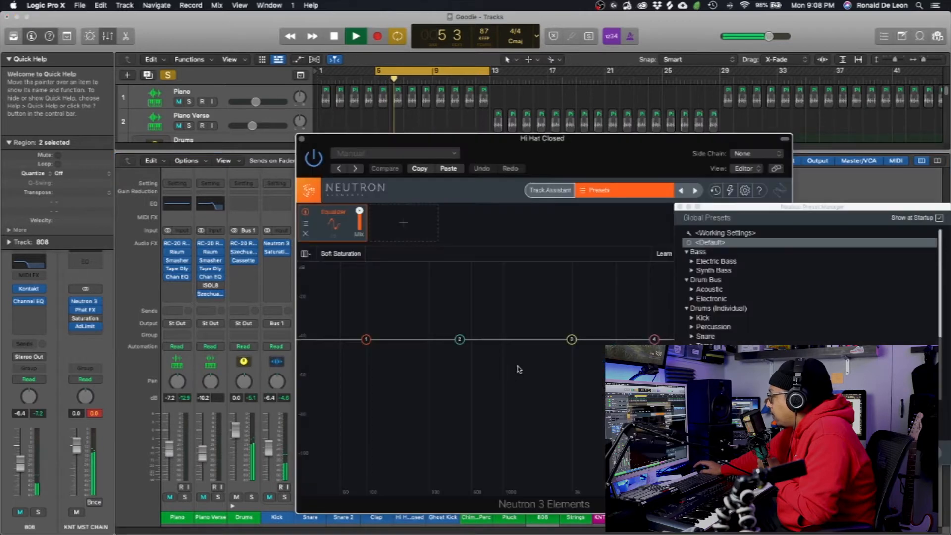
Audition the Hi-Hat Processing and Overhead Cymbal Control percussion presets, load Midrange Tonal Percussion, and close the preset manager
{"action": "scroll", "coordinate": [693, 282], "scroll_direction": "down", "scroll_amount": 3}
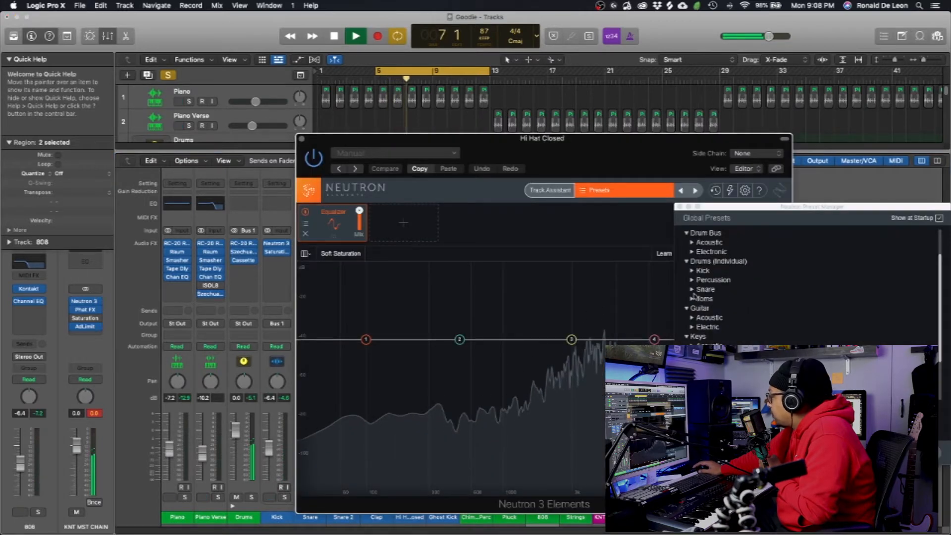
{"action": "left_click", "coordinate": [692, 280]}
{"action": "left_click", "coordinate": [711, 299]}
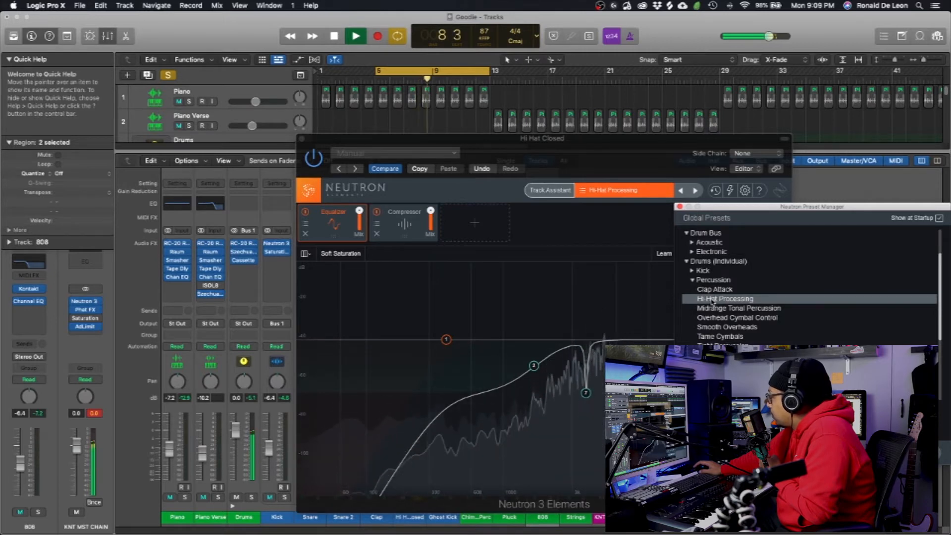
{"action": "left_click", "coordinate": [315, 161]}
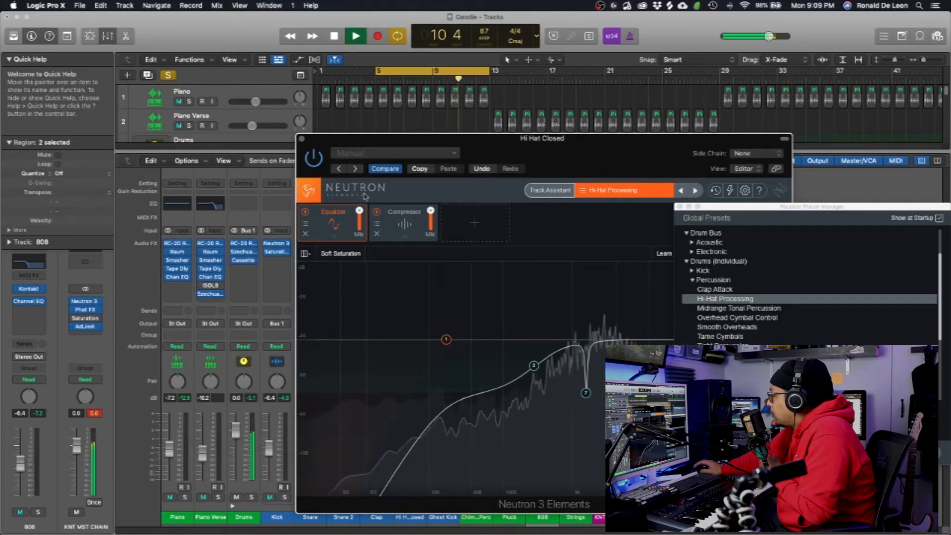
{"action": "left_click", "coordinate": [767, 318]}
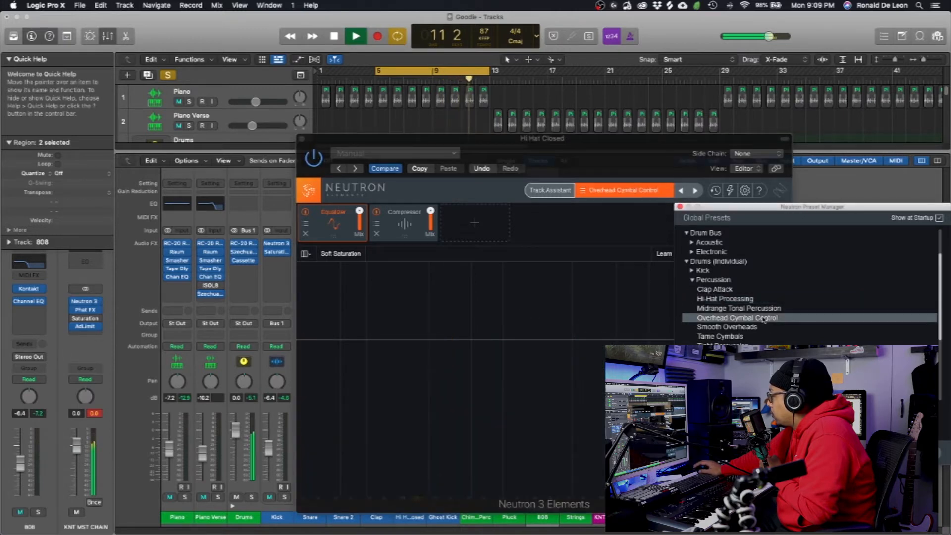
{"action": "left_click", "coordinate": [765, 309]}
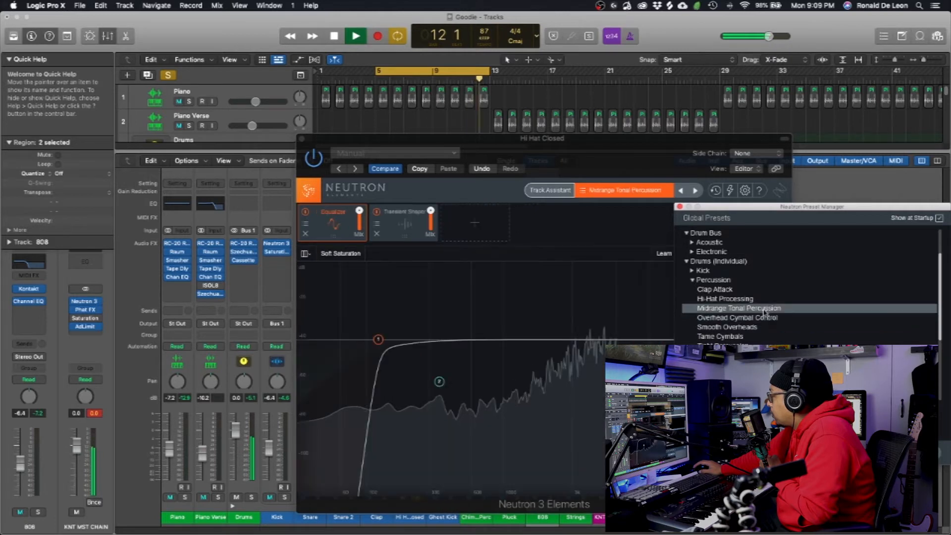
{"action": "left_click", "coordinate": [680, 206]}
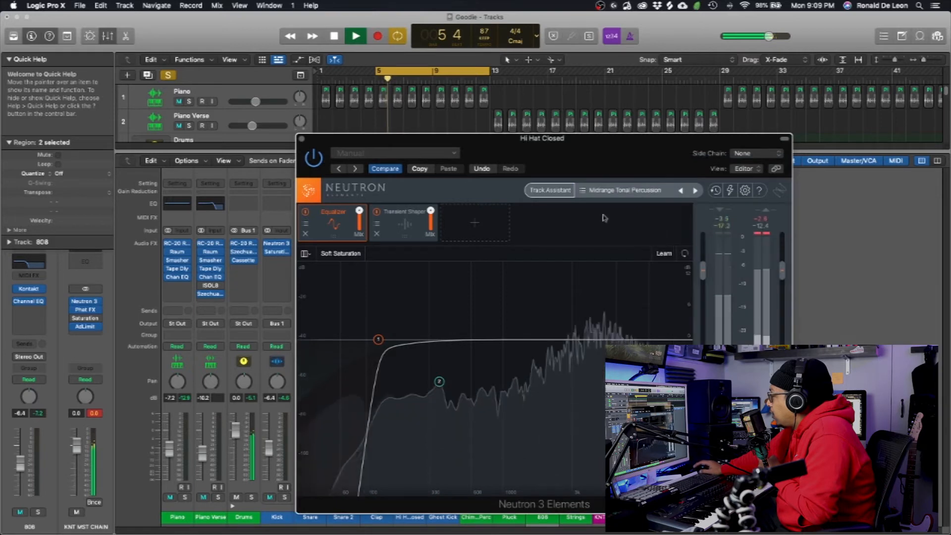
Insert Saturation Knob below Neutron on Hi Hat Closed, raise the saturation with the type at Neutral, and unsolo the channel
{"action": "left_click", "coordinate": [301, 139]}
{"action": "left_click", "coordinate": [415, 252]}
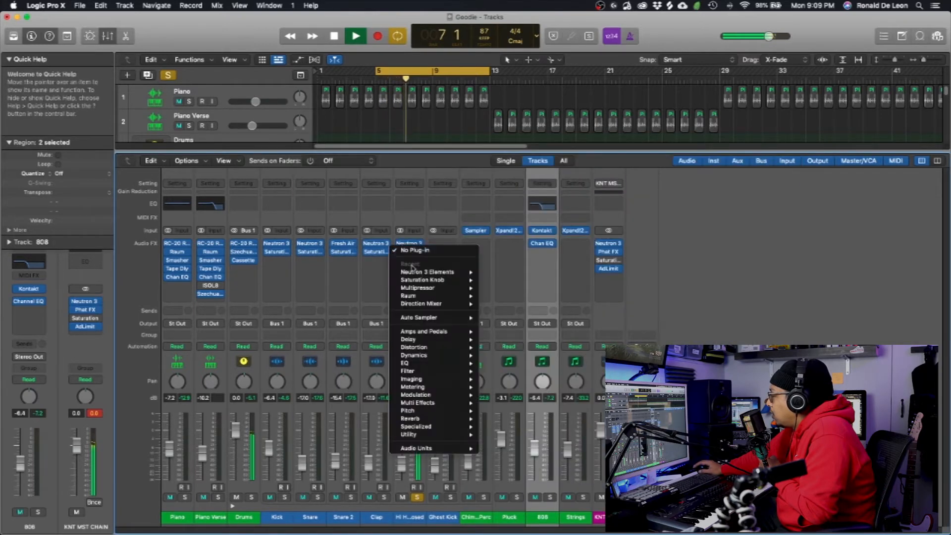
{"action": "left_click", "coordinate": [417, 280]}
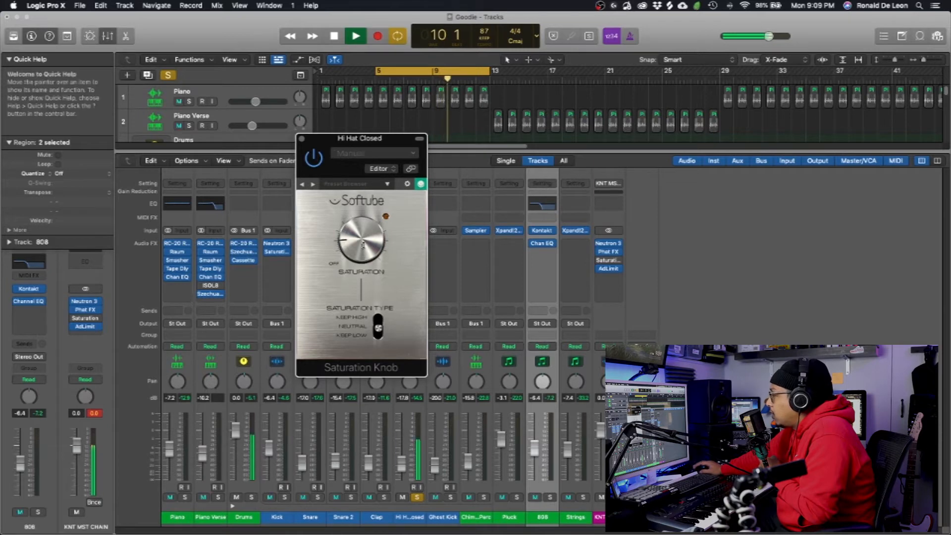
{"action": "left_click", "coordinate": [302, 140]}
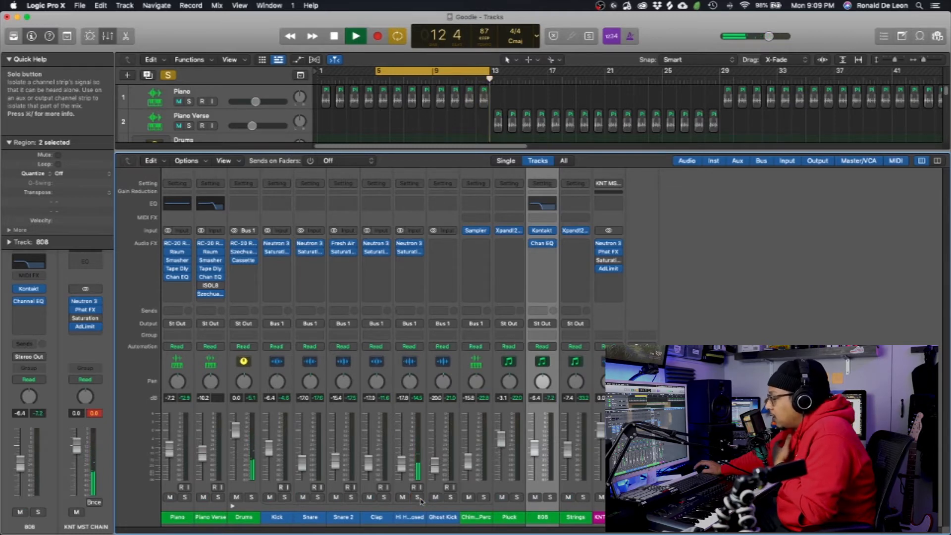
{"action": "left_click", "coordinate": [418, 498]}
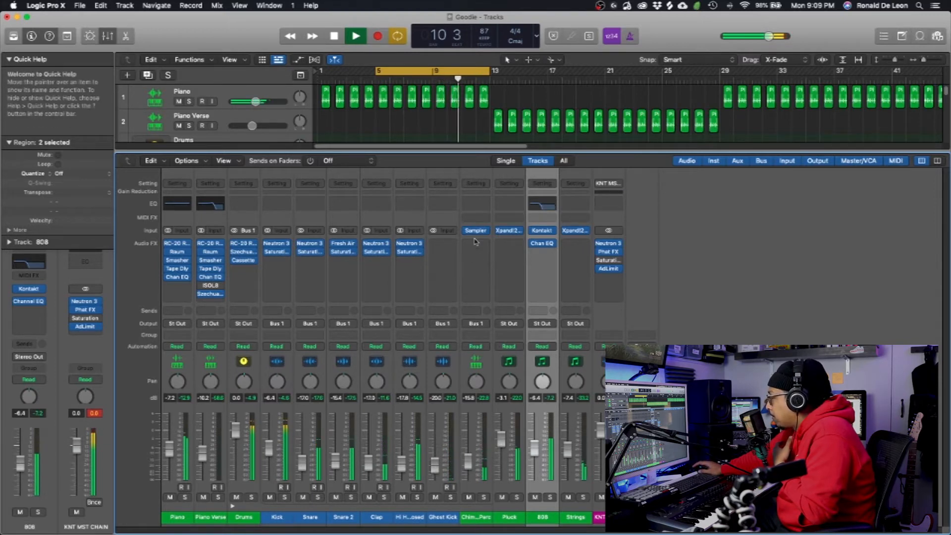
Insert Neutron 3 Elements on Ghost Kick with a Flat Lowpass at 611 Hz and a low-end Flat Highpass, both 48 dB/oct
{"action": "left_click", "coordinate": [448, 246]}
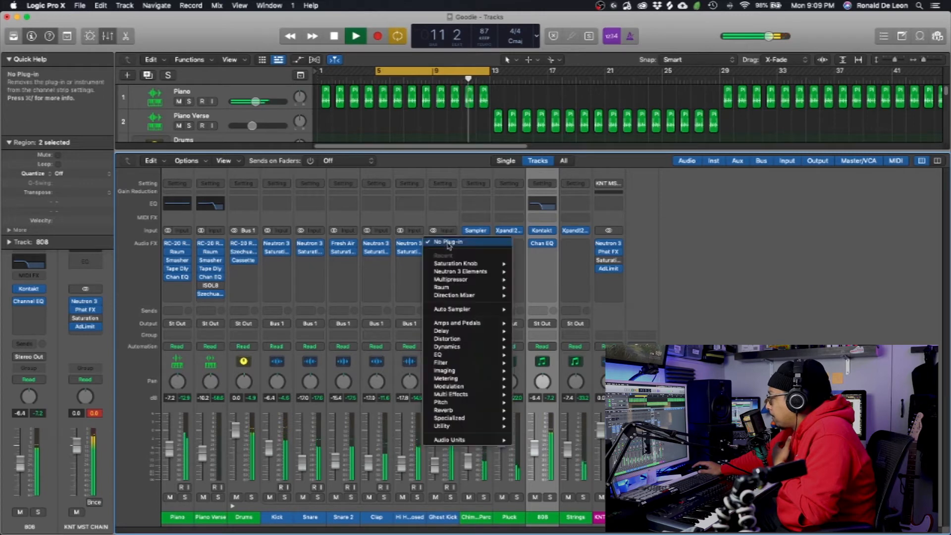
{"action": "left_click", "coordinate": [462, 273]}
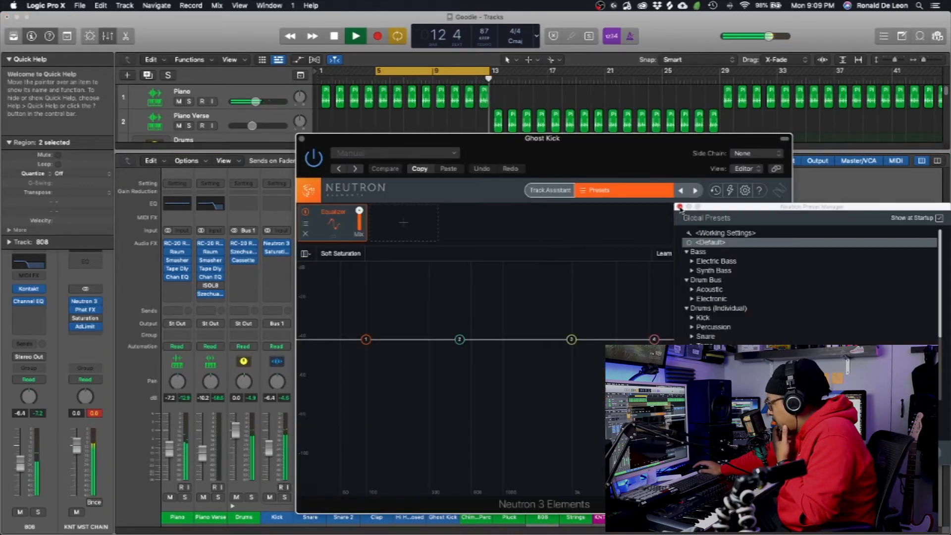
{"action": "left_click", "coordinate": [680, 207]}
{"action": "left_click_drag", "start_coordinate": [666, 339], "coordinate": [475, 345]}
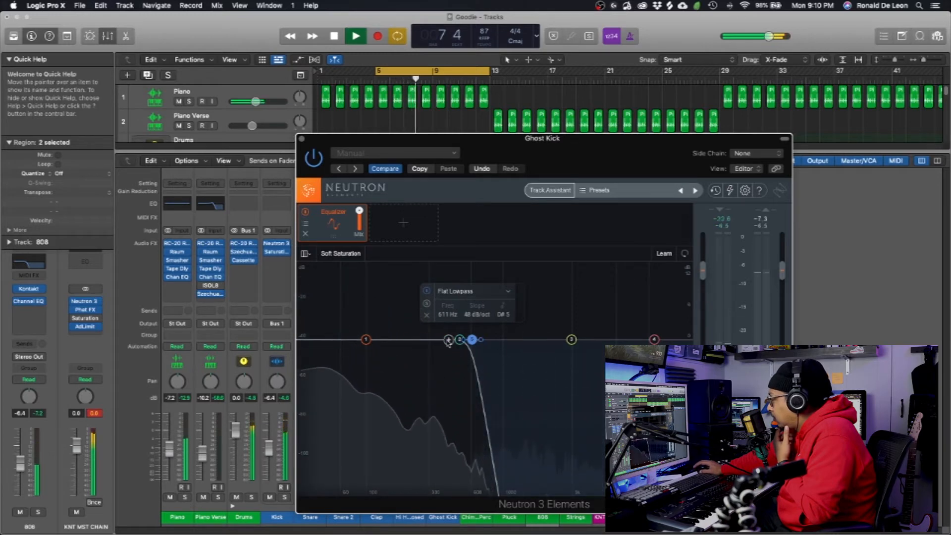
{"action": "mouse_move", "coordinate": [334, 339]}
{"action": "left_mouse_down"}
{"action": "mouse_move", "coordinate": [321, 341]}
{"action": "mouse_move", "coordinate": [350, 341]}
{"action": "mouse_move", "coordinate": [320, 341]}
{"action": "left_mouse_up"}
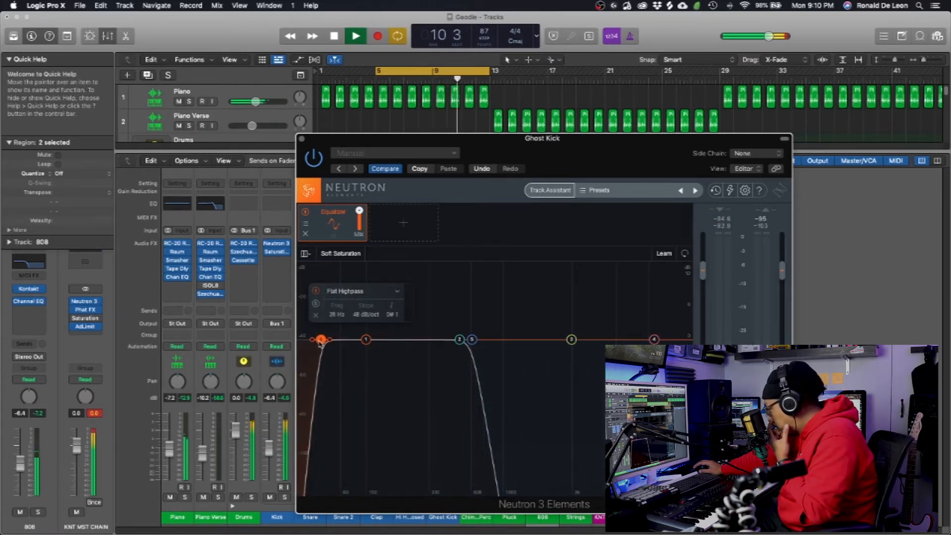
{"action": "left_click", "coordinate": [302, 138]}
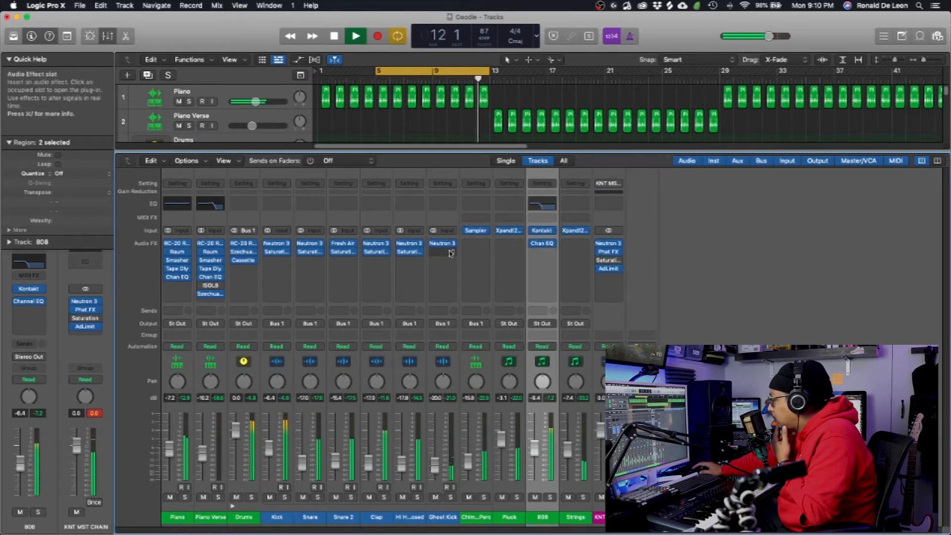
Insert Neutron 3 Elements on the Chimes Perc channel, look through the percussion presets, and keep the default settings
{"action": "left_click", "coordinate": [475, 243]}
{"action": "left_click", "coordinate": [486, 285]}
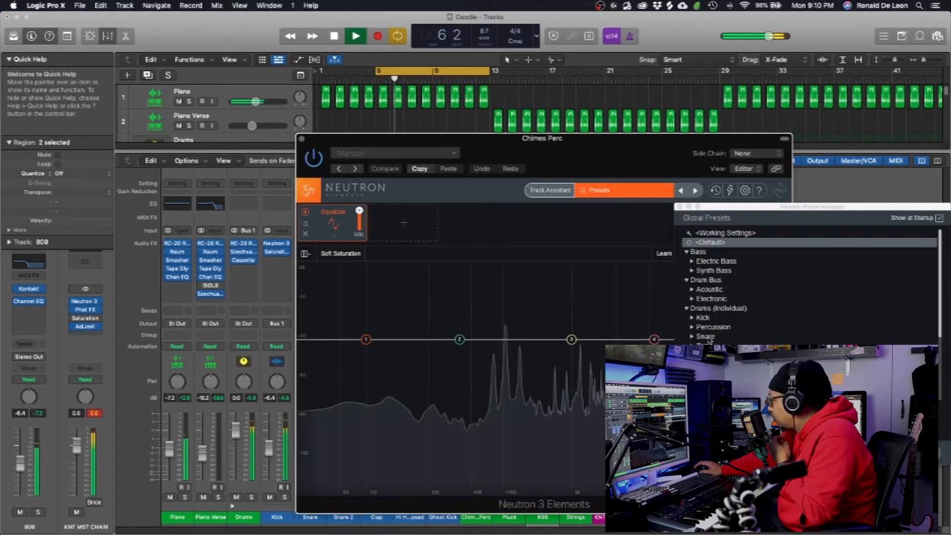
{"action": "scroll", "coordinate": [692, 328], "scroll_direction": "down", "scroll_amount": 3}
{"action": "scroll", "coordinate": [693, 328], "scroll_direction": "up", "scroll_amount": 3}
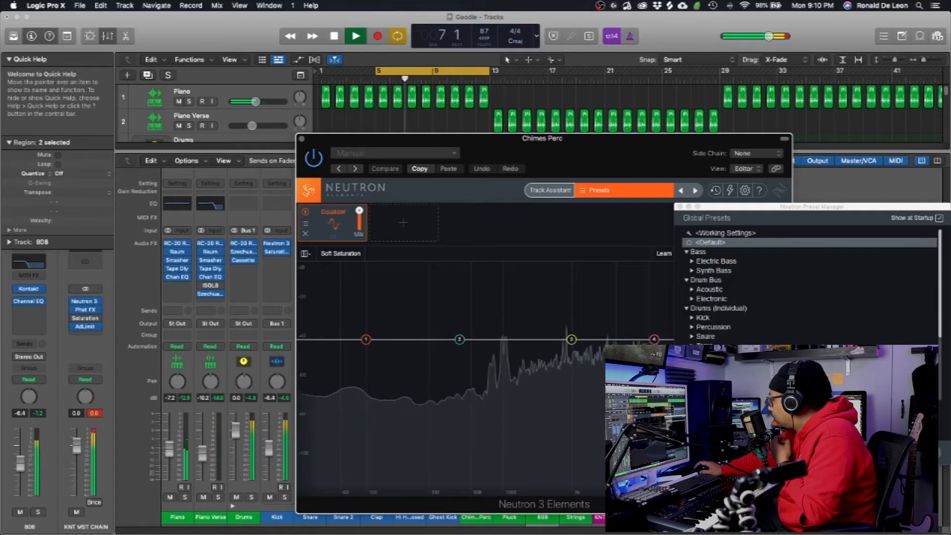
{"action": "left_click", "coordinate": [691, 327]}
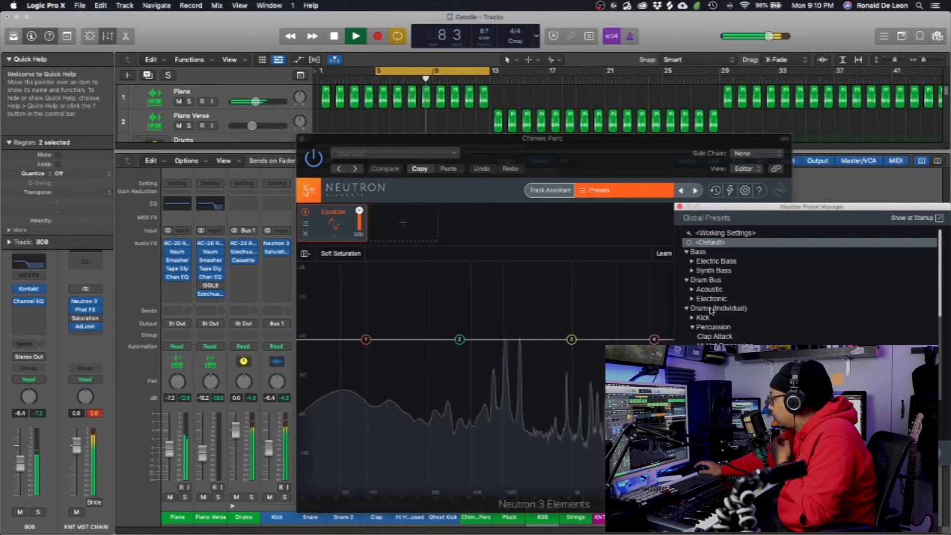
{"action": "left_click", "coordinate": [680, 206]}
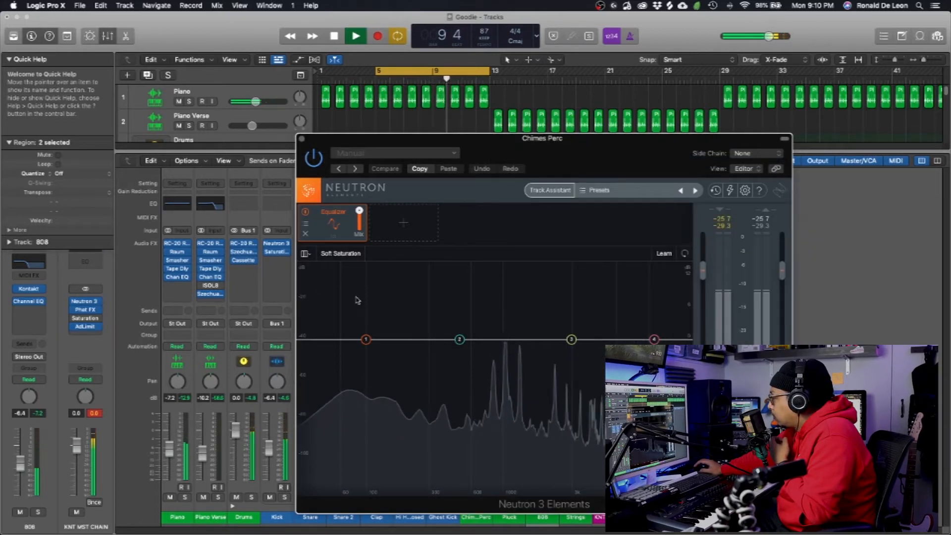
Add a 12 dB/oct Flat Highpass at 834 Hz on Chimes Perc, slightly boost band 4, and cut band 3 by 4.7 dB at 2840 Hz
{"action": "left_click", "coordinate": [330, 340]}
{"action": "left_click_drag", "start_coordinate": [330, 341], "coordinate": [490, 338]}
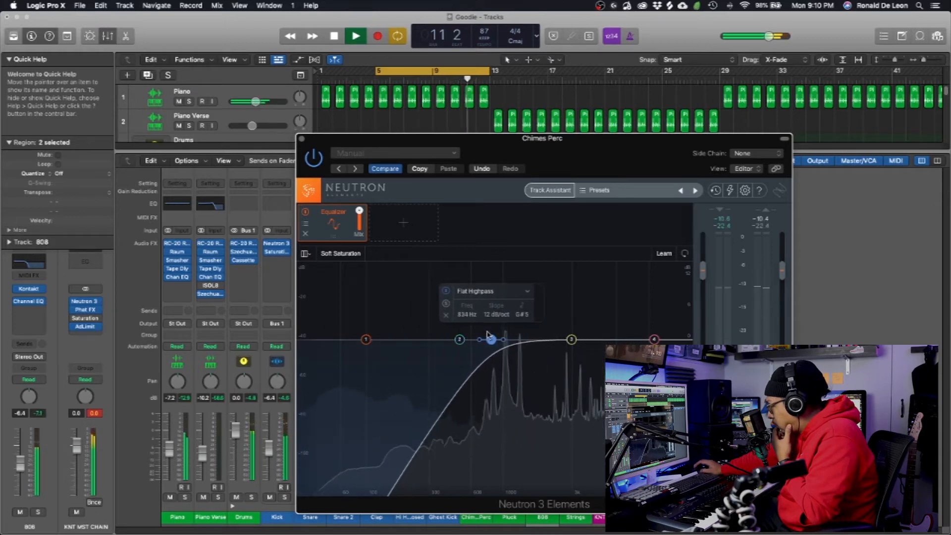
{"action": "left_click_drag", "start_coordinate": [654, 340], "coordinate": [646, 337]}
{"action": "left_click_drag", "start_coordinate": [571, 339], "coordinate": [568, 365]}
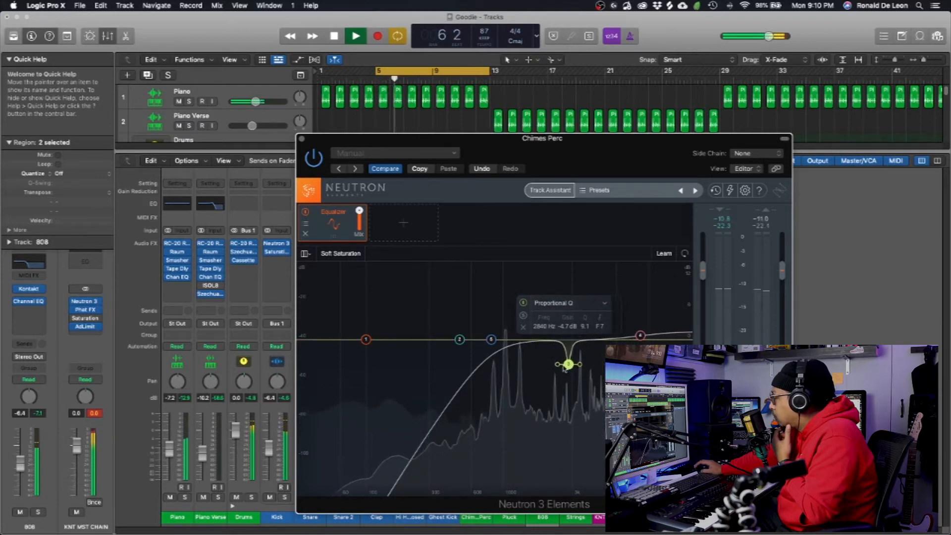
Add a Compressor module to the Chimes Perc Neutron, lower its threshold, set the attack to 13.4, and close the plug-in
{"action": "left_click", "coordinate": [403, 223]}
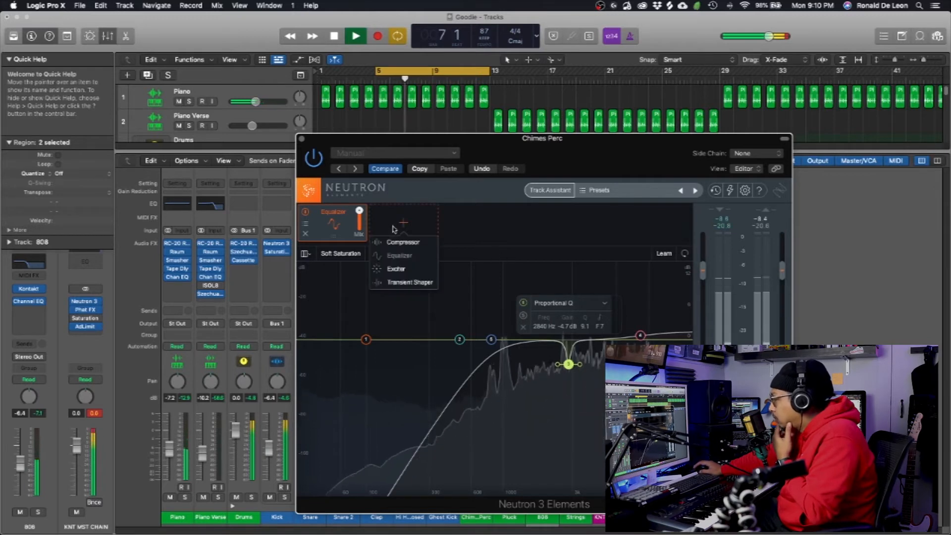
{"action": "left_click", "coordinate": [402, 243]}
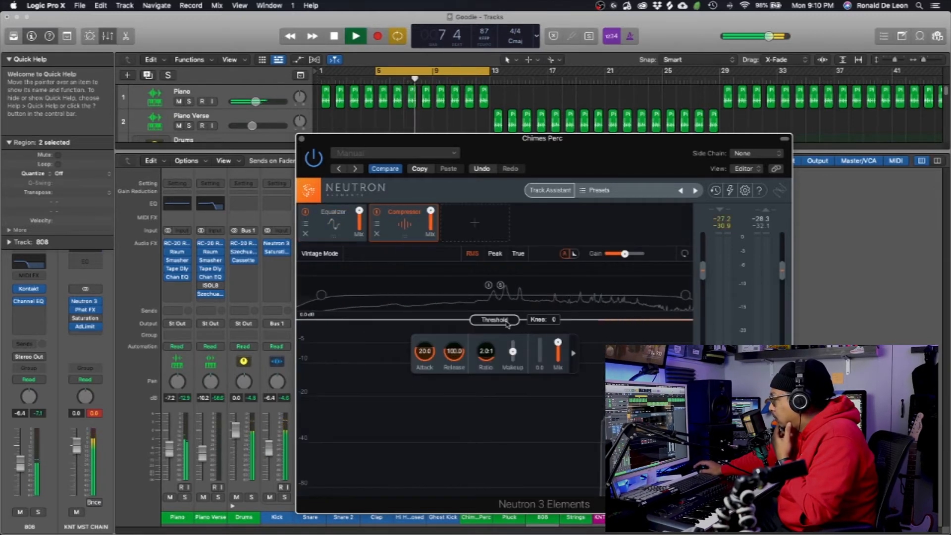
{"action": "left_click_drag", "start_coordinate": [503, 319], "coordinate": [513, 383]}
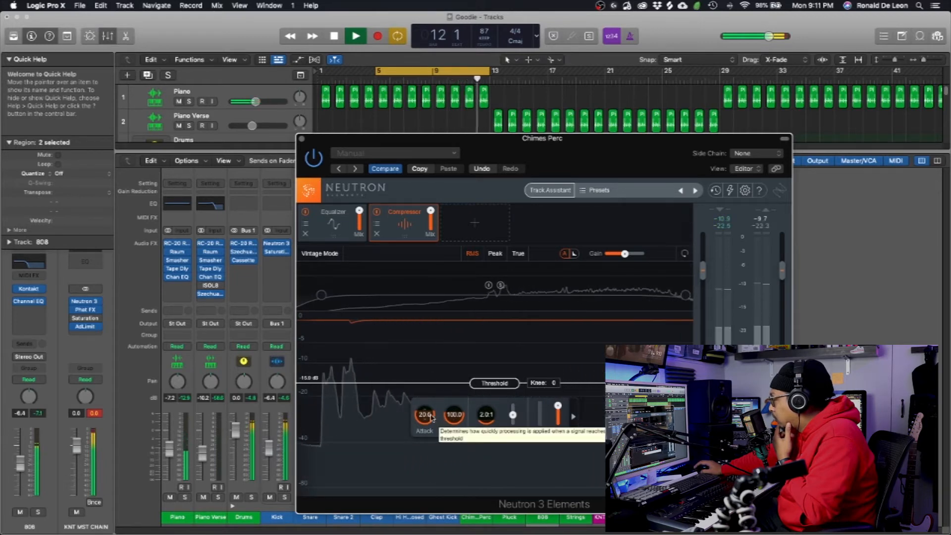
{"action": "left_click_drag", "start_coordinate": [430, 417], "coordinate": [430, 422]}
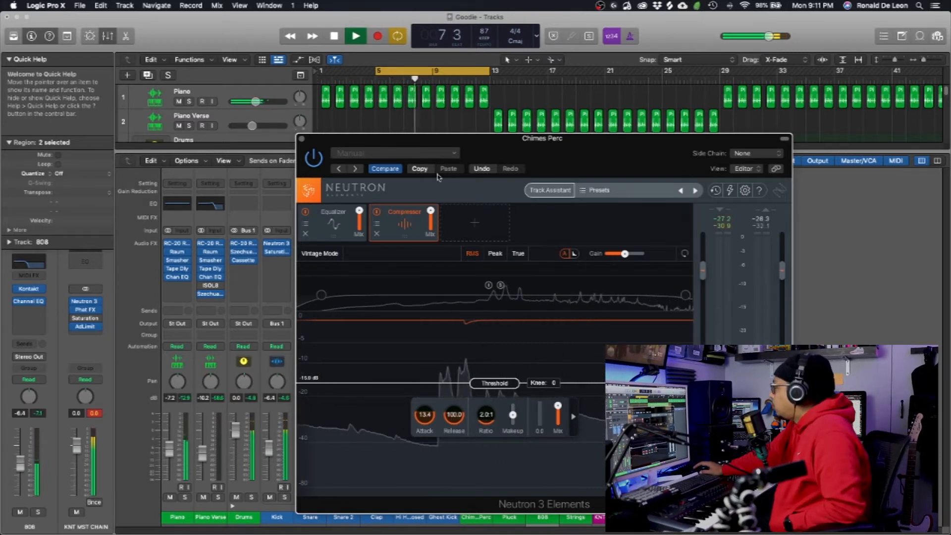
{"action": "left_click", "coordinate": [302, 140]}
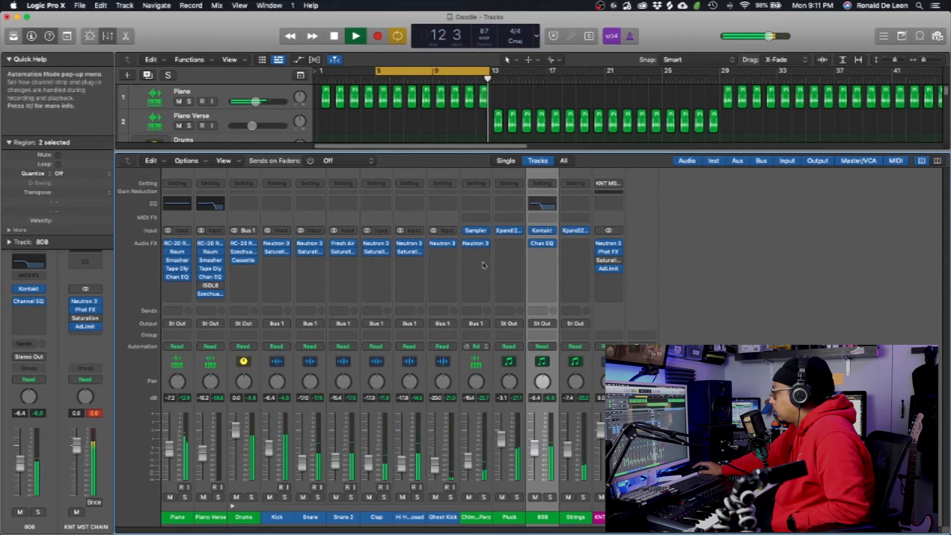
Insert Saturation Knob below Neutron on Chimes Perc, raise the saturation with the type at Keep High, and close the plug-in
{"action": "left_click", "coordinate": [486, 243]}
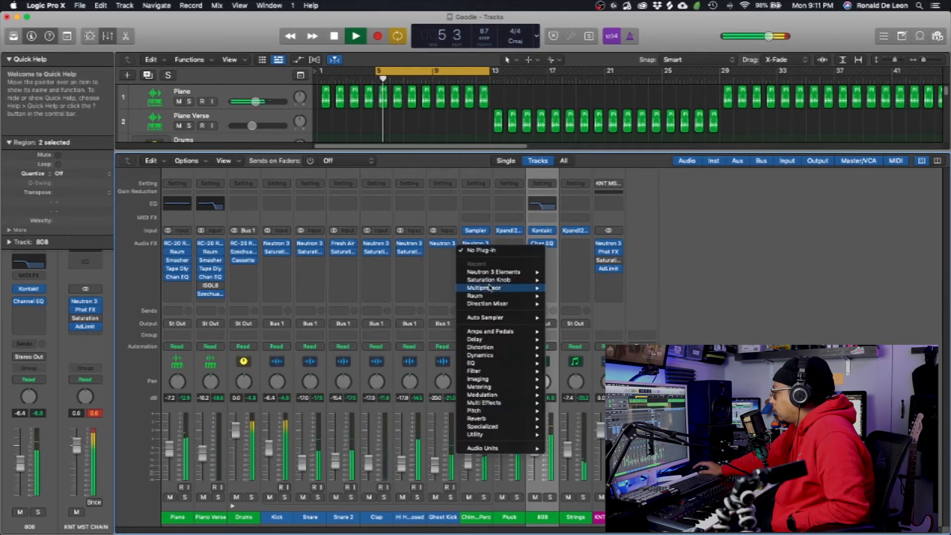
{"action": "left_click", "coordinate": [488, 280]}
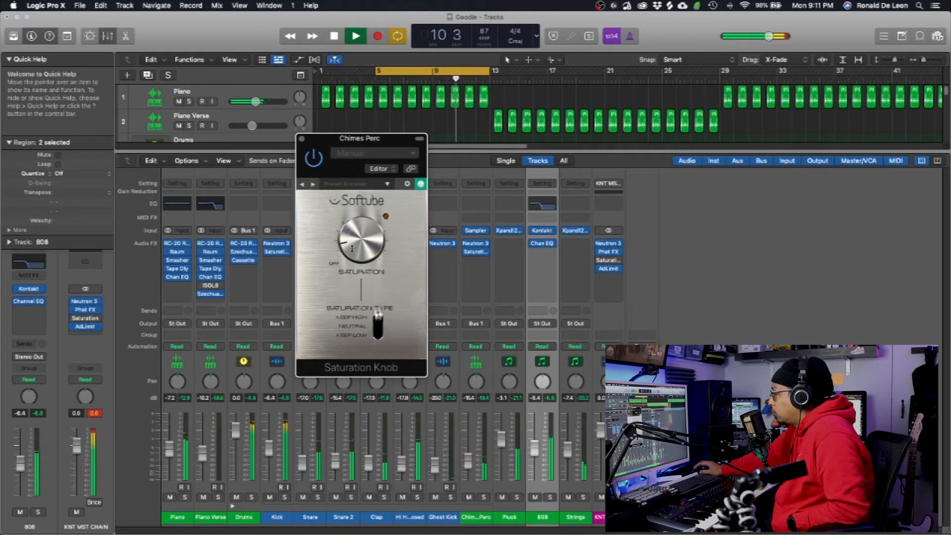
{"action": "left_click", "coordinate": [302, 139]}
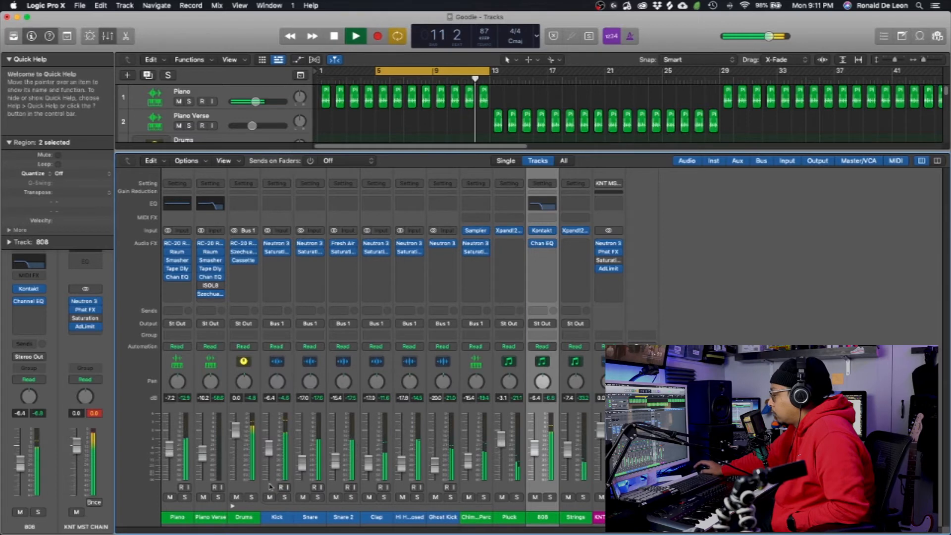
Collapse the Drums stack in the mixer and restart playback to hear the full beat
{"action": "left_click", "coordinate": [234, 506]}
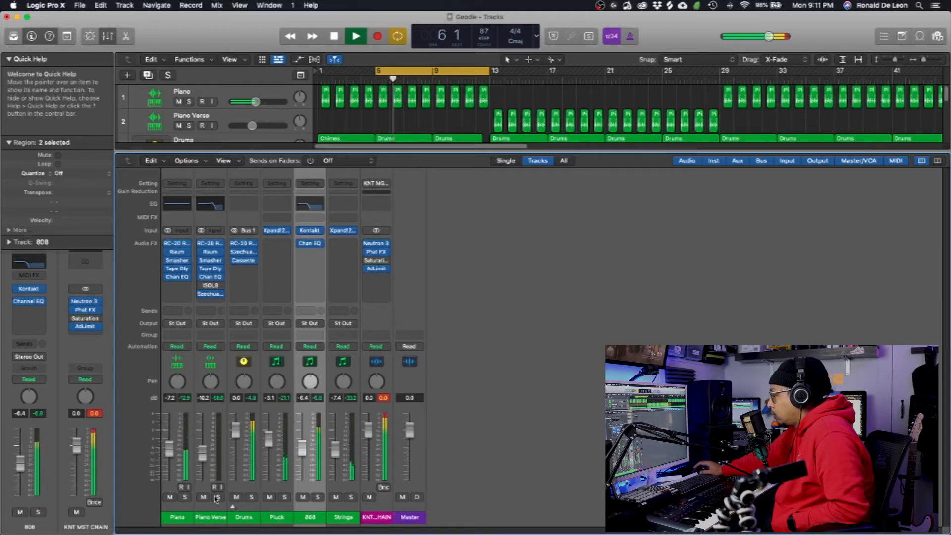
{"action": "key", "text": "space"}
{"action": "key", "text": "space"}
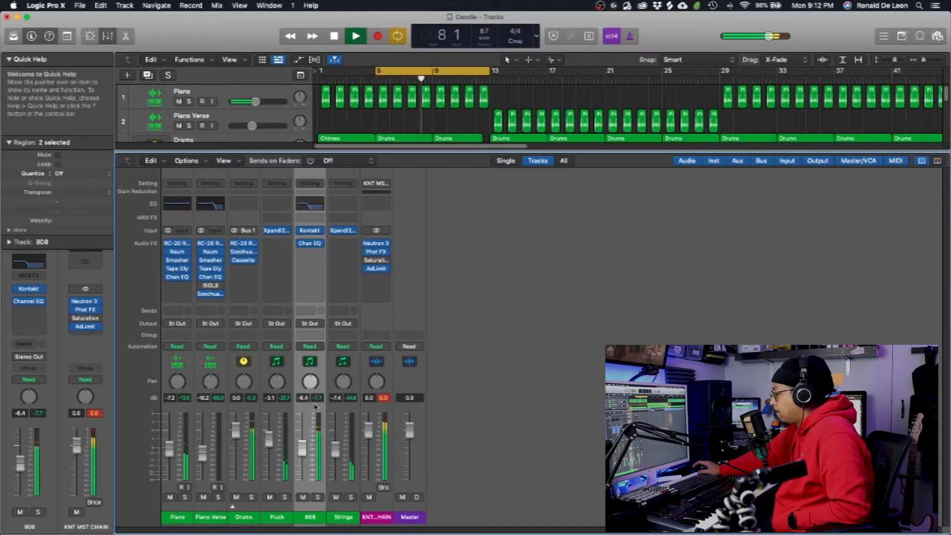
Insert Neutron 3 Elements on the Strings channel, load the Orchestral preset Biting Strings, and close the preset manager
{"action": "left_click", "coordinate": [353, 243]}
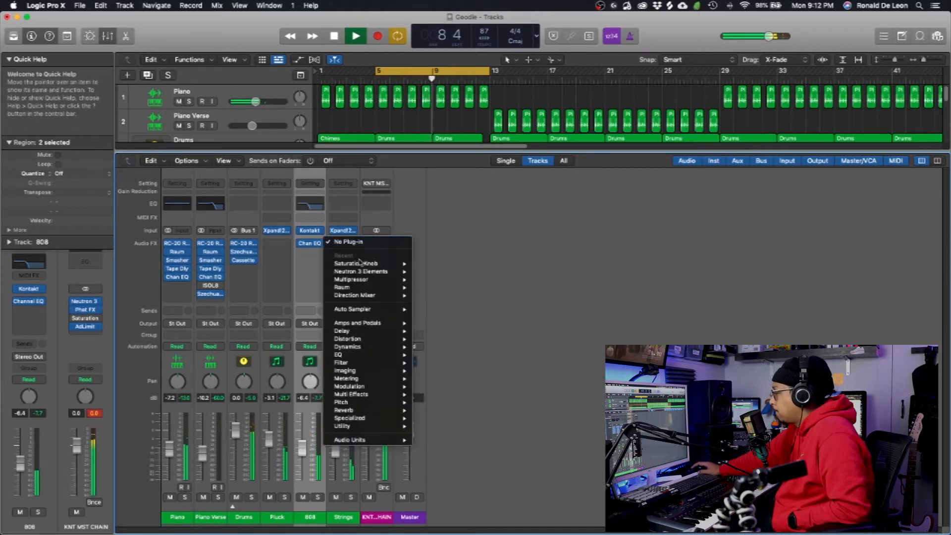
{"action": "left_click", "coordinate": [385, 299]}
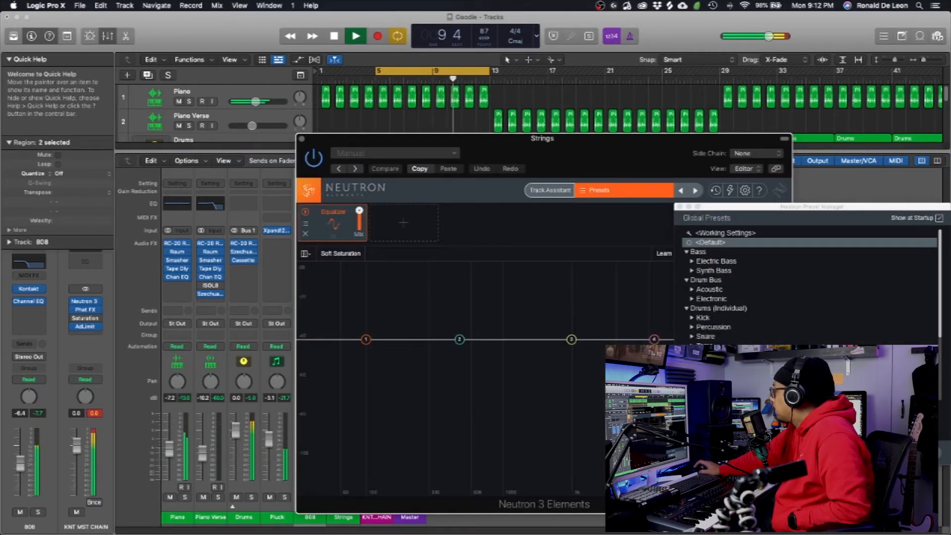
{"action": "scroll", "coordinate": [807, 285], "scroll_direction": "down", "scroll_amount": 5}
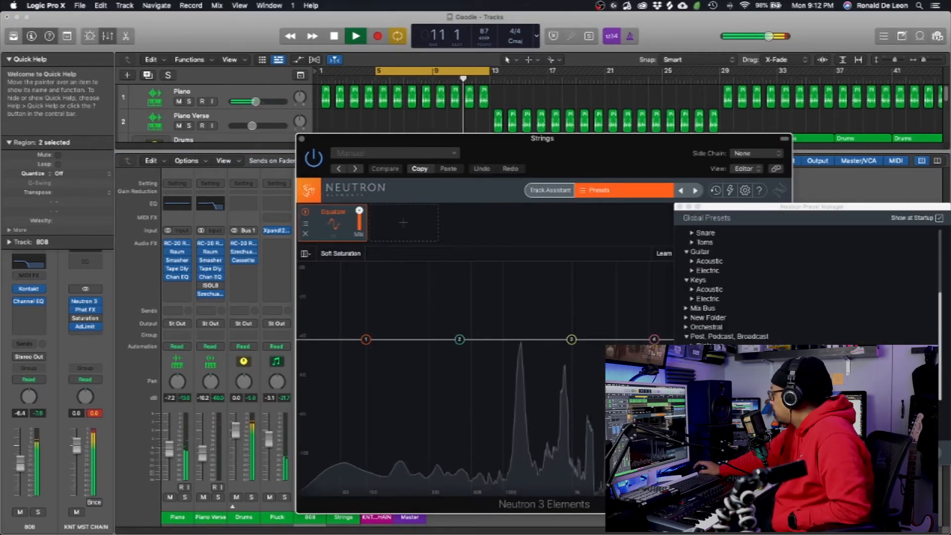
{"action": "left_click", "coordinate": [688, 374]}
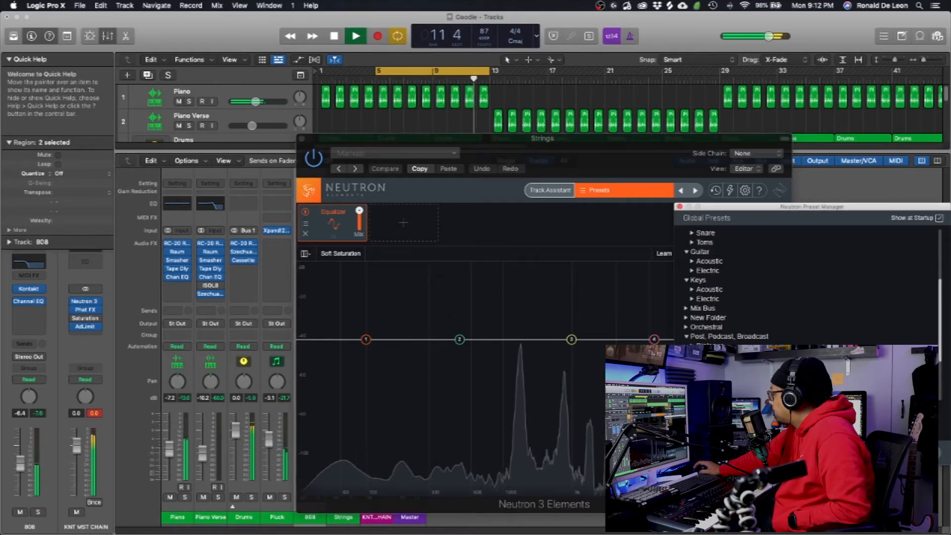
{"action": "left_click", "coordinate": [686, 327]}
{"action": "scroll", "coordinate": [702, 338], "scroll_direction": "down", "scroll_amount": 3}
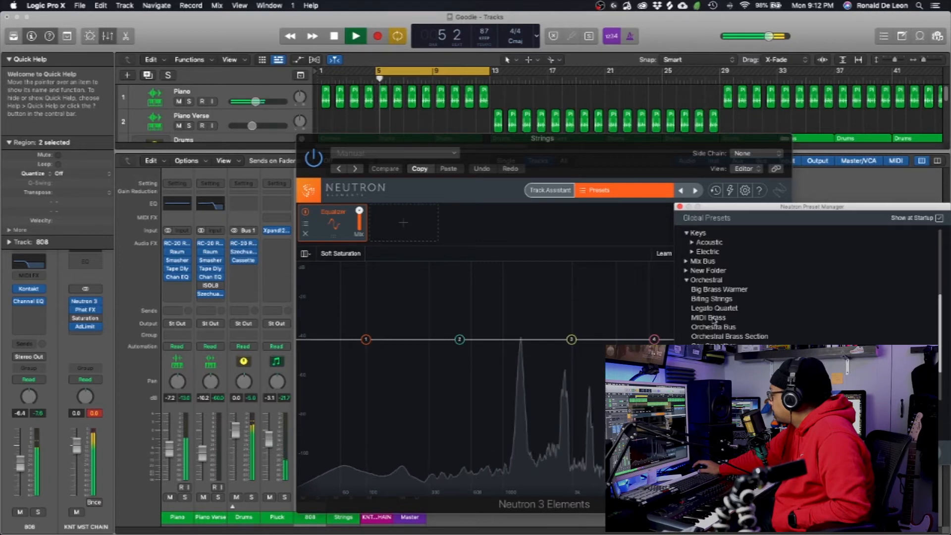
{"action": "left_click", "coordinate": [704, 299]}
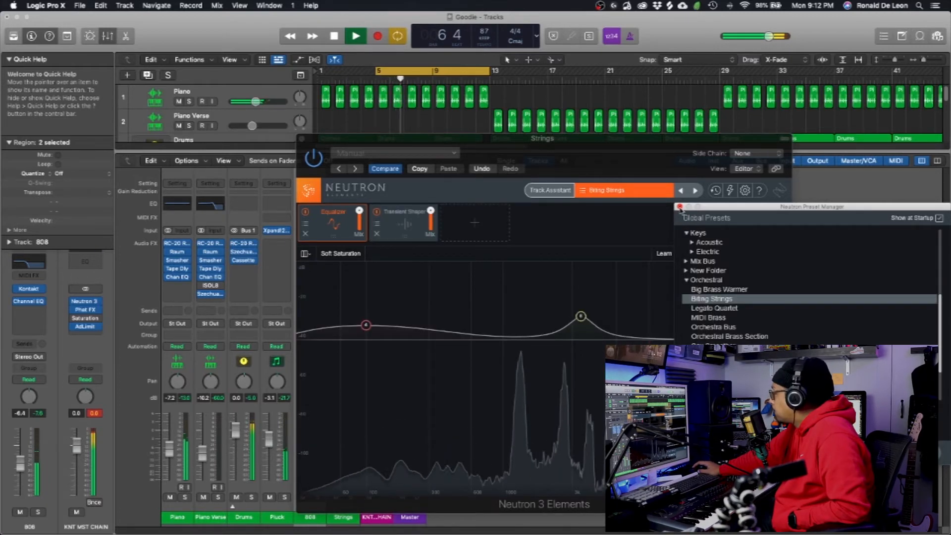
{"action": "left_click", "coordinate": [605, 191]}
Add a 24 dB/oct Flat Highpass at 423 Hz to the Strings equalizer and close the plug-in
{"action": "left_click_drag", "start_coordinate": [318, 336], "coordinate": [495, 340]}
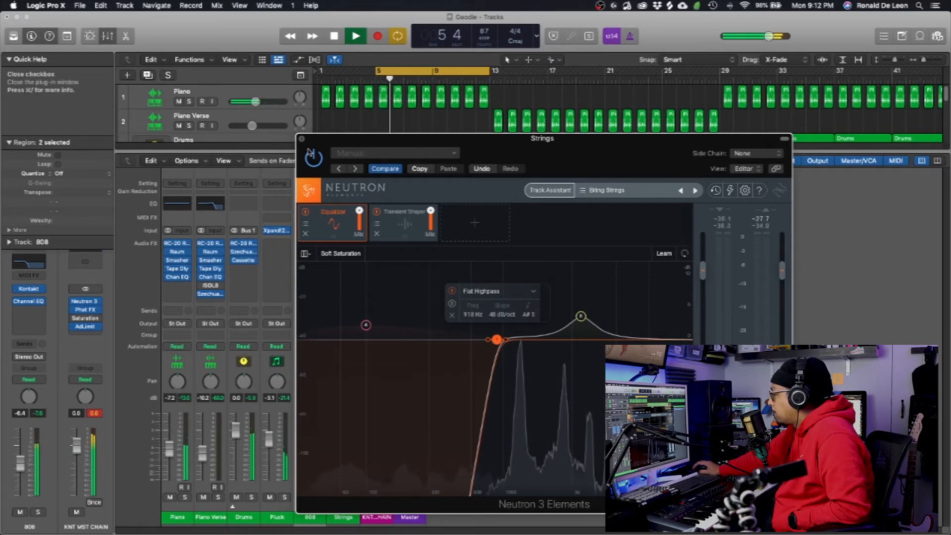
{"action": "left_click_drag", "start_coordinate": [496, 339], "coordinate": [459, 340]}
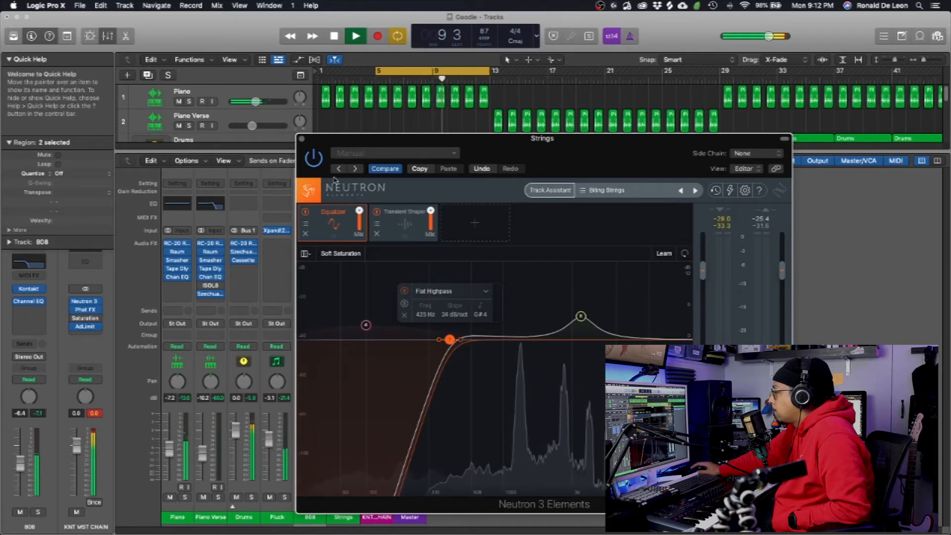
{"action": "left_click", "coordinate": [302, 140]}
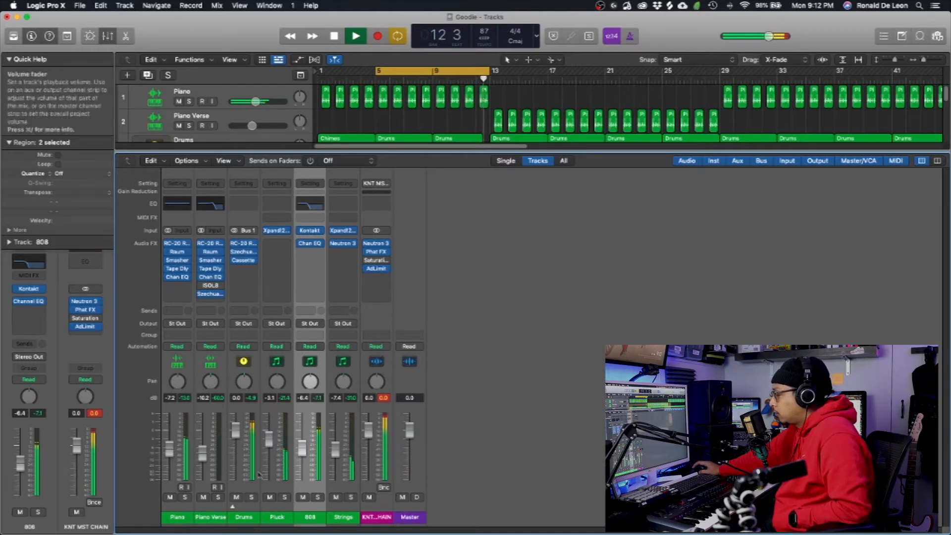
Turn off the cycle range, stop playback, hide the mixer, and play the beat from the beginning
{"action": "left_click", "coordinate": [432, 74]}
{"action": "key", "text": "space"}
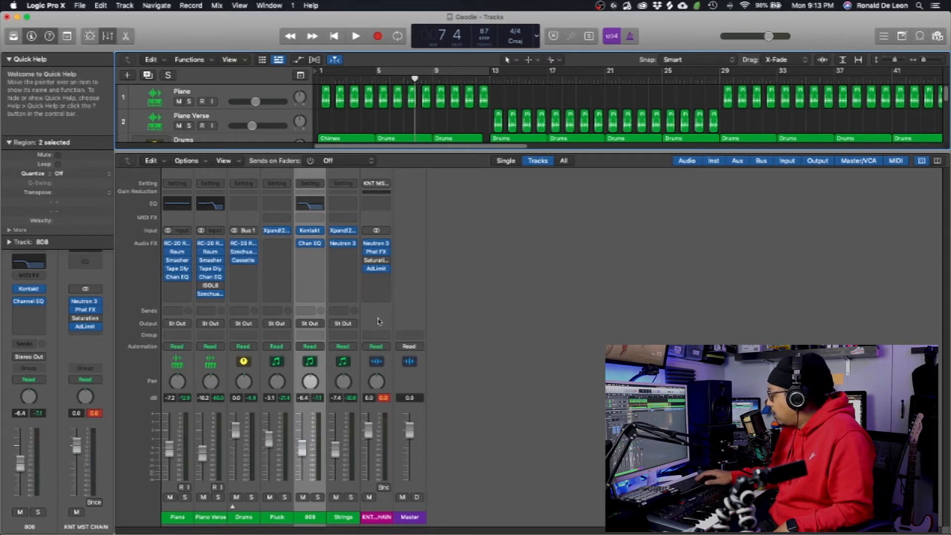
{"action": "key", "text": "x"}
{"action": "key", "text": "Return"}
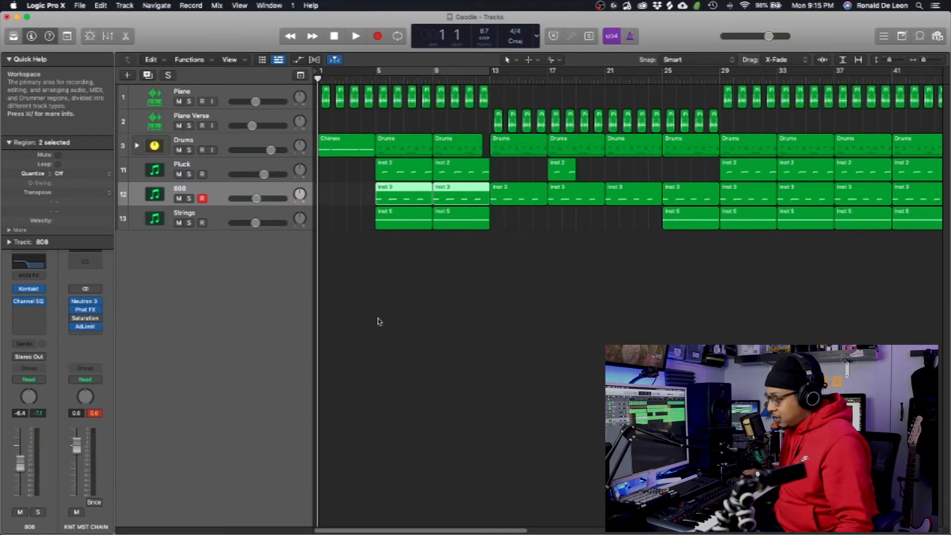
{"action": "key", "text": "space"}
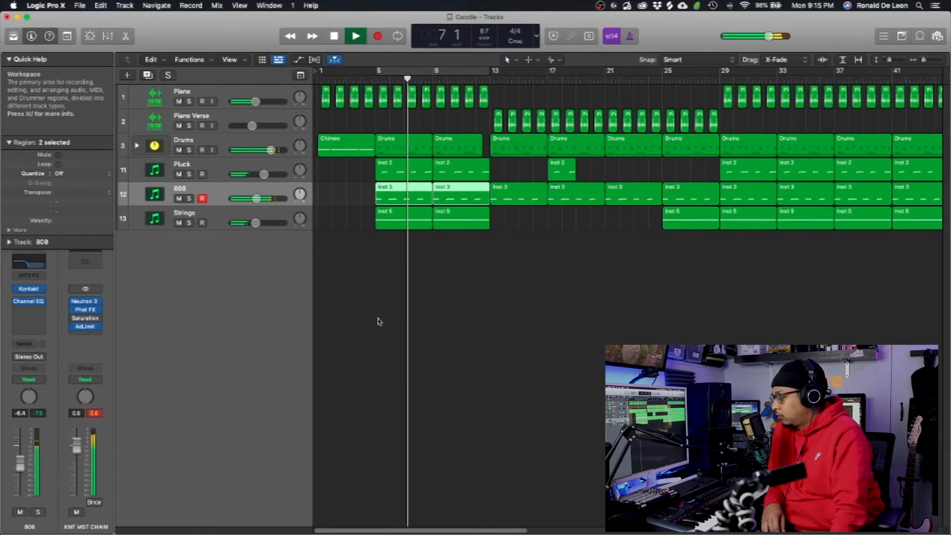
Show the mixer, lower the 808 fader to -7.2 dB, and stop playback
{"action": "key", "text": "x"}
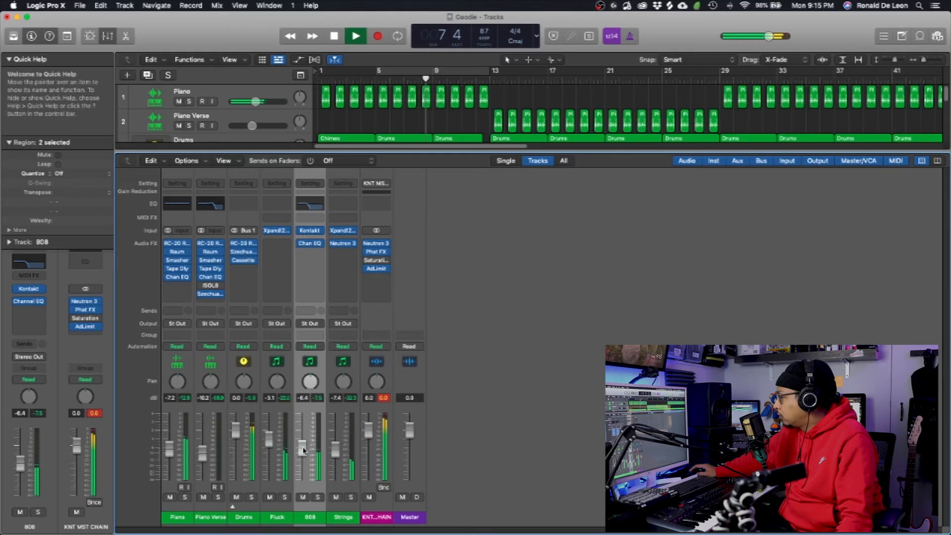
{"action": "left_click_drag", "start_coordinate": [302, 449], "coordinate": [302, 451]}
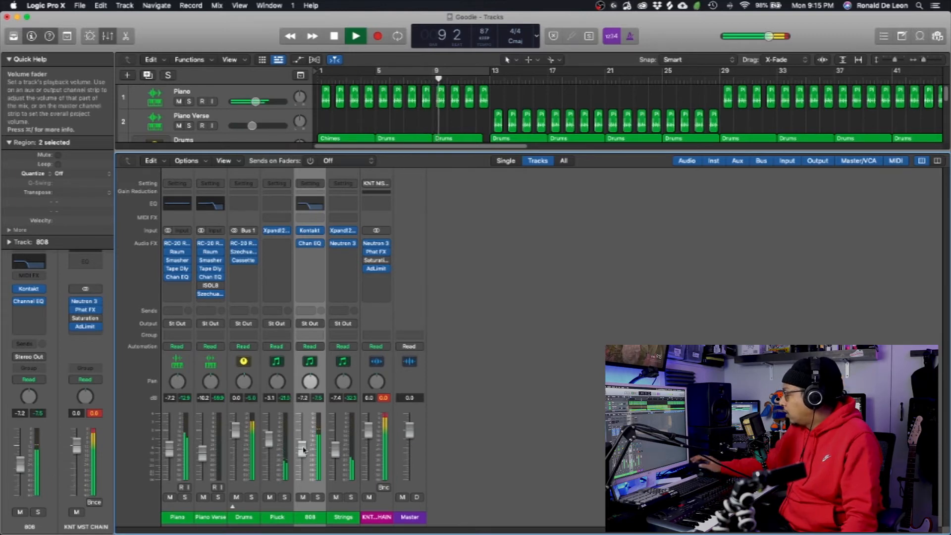
{"action": "key", "text": "space"}
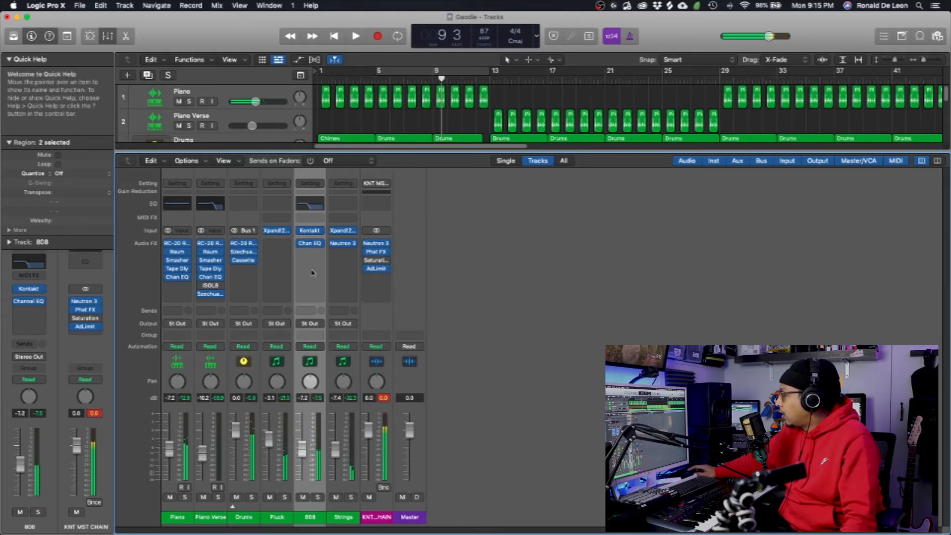
Insert Neutron 3 Elements below Channel EQ on the 808 channel, add a Compressor module, and close the preset manager
{"action": "left_click", "coordinate": [310, 251]}
{"action": "mouse_move", "coordinate": [337, 281]}
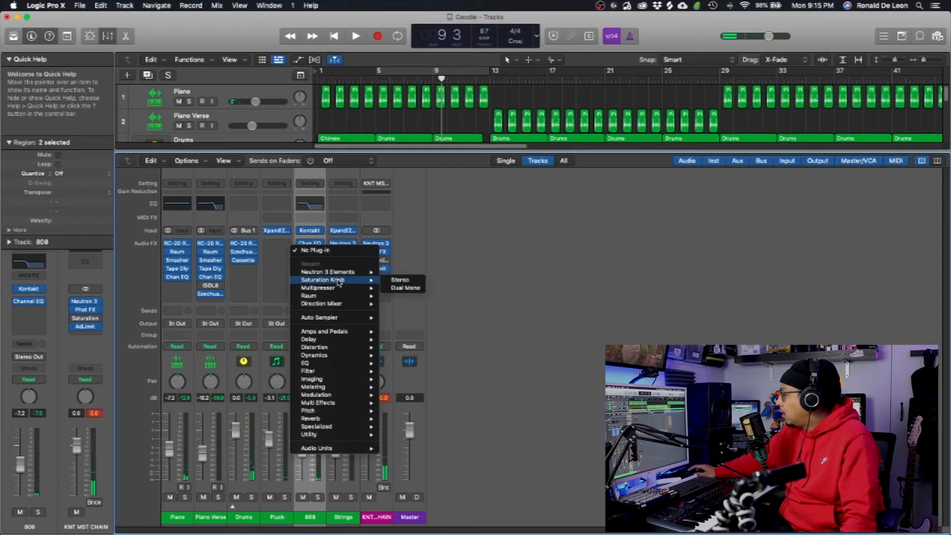
{"action": "left_click", "coordinate": [337, 273]}
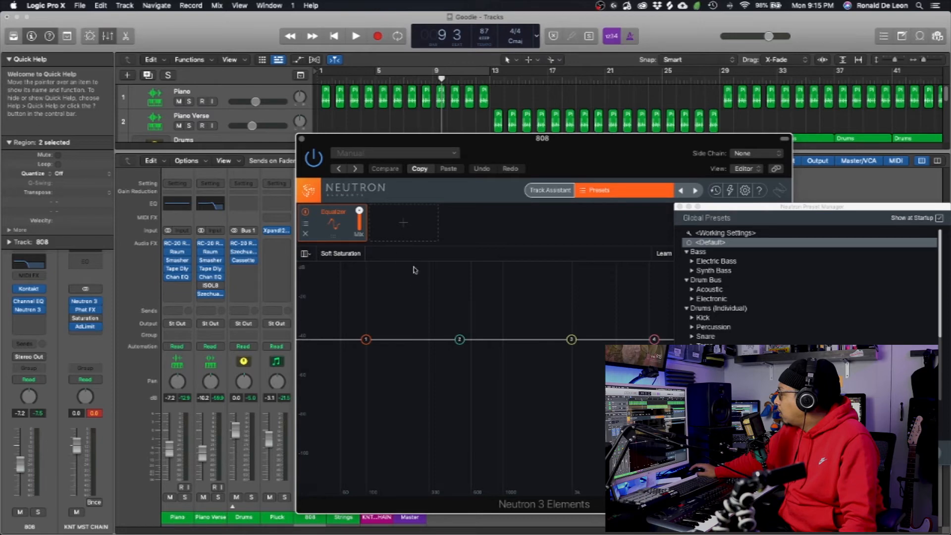
{"action": "left_click", "coordinate": [409, 229]}
{"action": "left_click", "coordinate": [402, 242]}
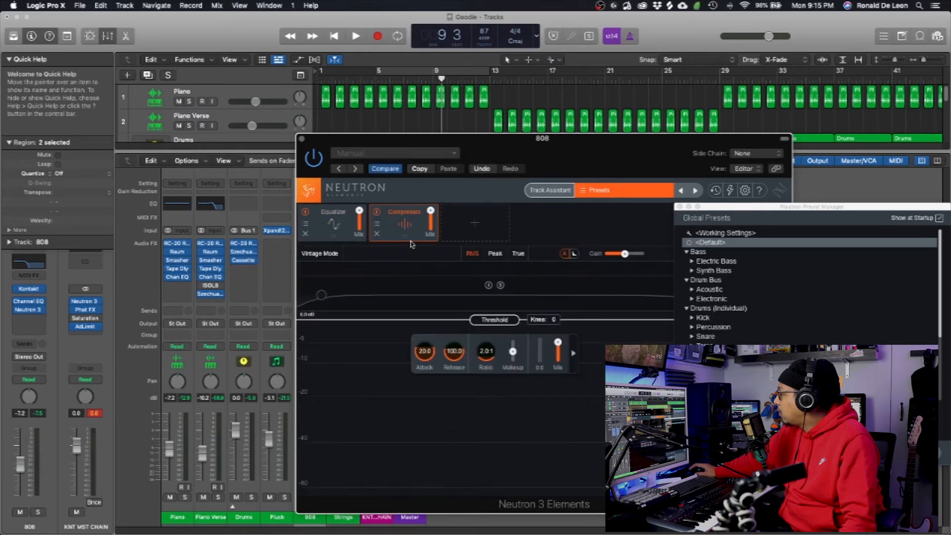
{"action": "left_click", "coordinate": [679, 207]}
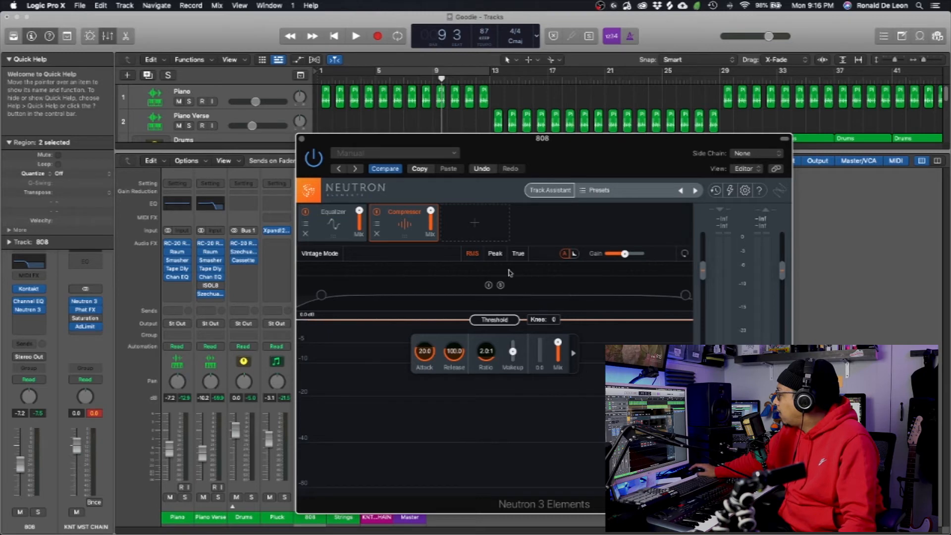
Add a 12 dB/oct Flat Lowpass to the 808 Neutron equalizer and lower it to 1259 Hz while the beat plays from the start
{"action": "left_click", "coordinate": [347, 220]}
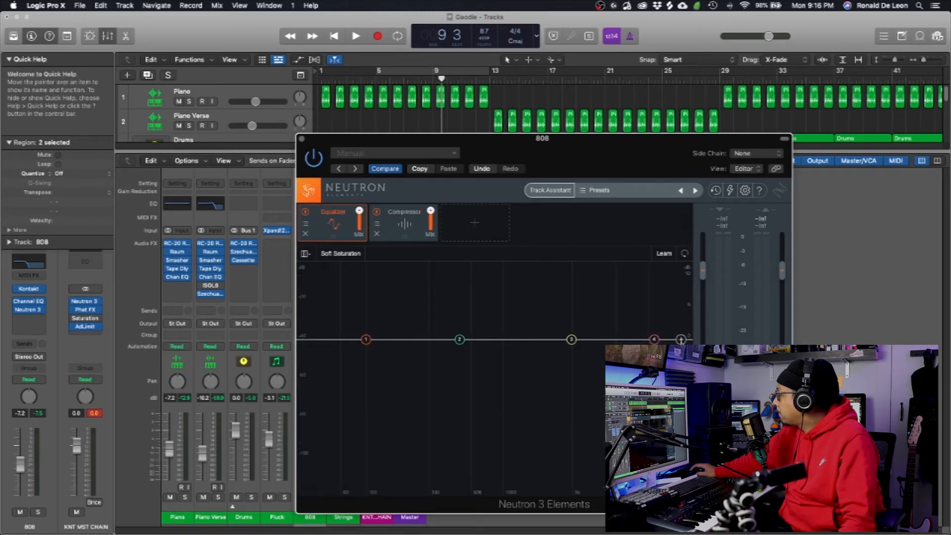
{"action": "left_click_drag", "start_coordinate": [677, 339], "coordinate": [581, 349]}
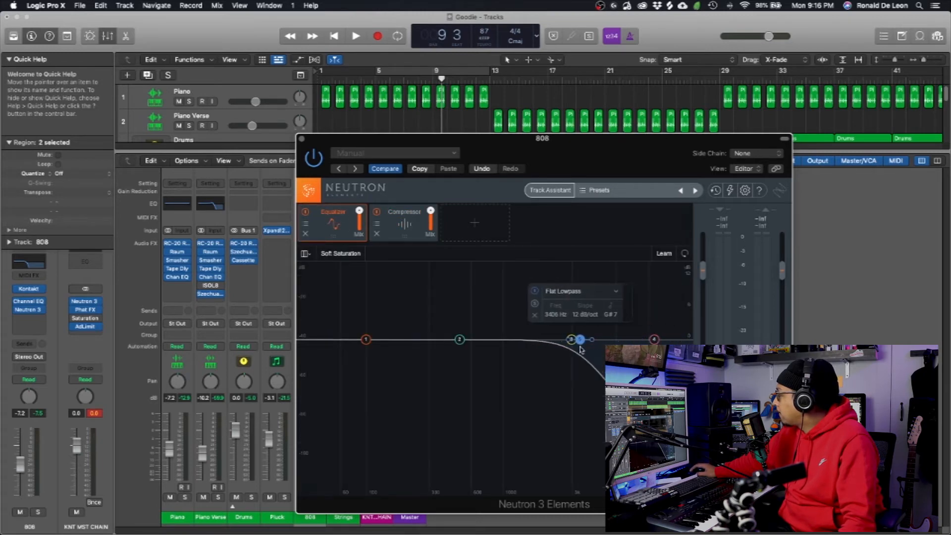
{"action": "key", "text": "Return"}
{"action": "key", "text": "space"}
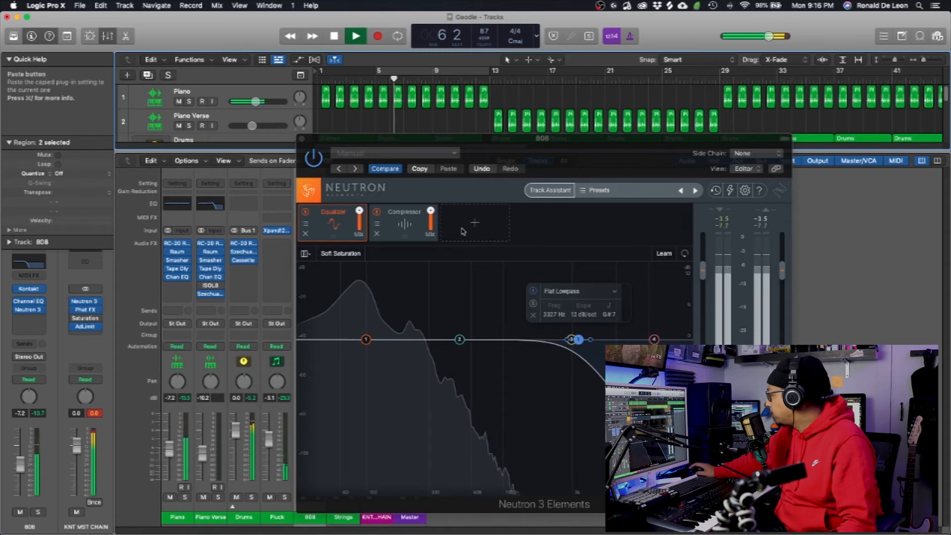
{"action": "left_click_drag", "start_coordinate": [578, 339], "coordinate": [519, 334]}
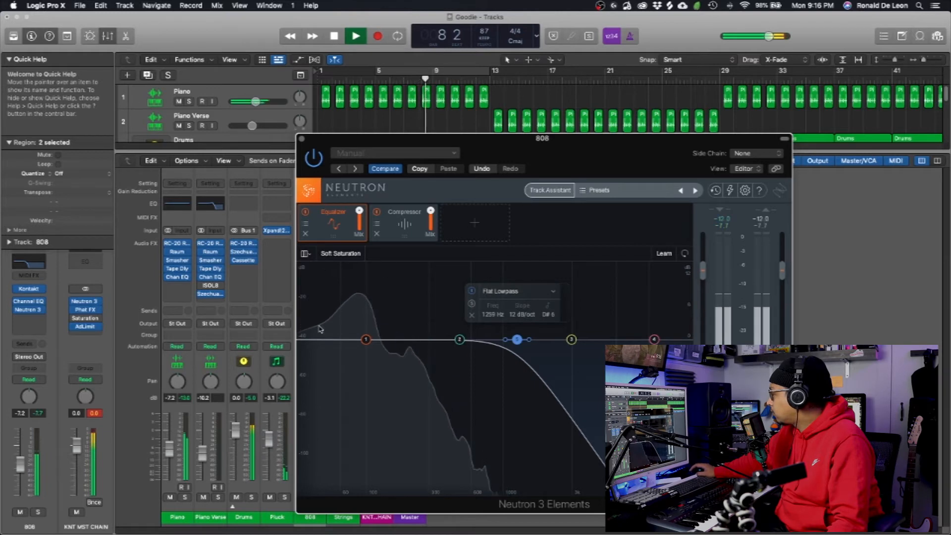
Add a 48 dB/oct Flat Highpass at 56 Hz to the 808 equalizer
{"action": "left_click", "coordinate": [313, 340]}
{"action": "left_click_drag", "start_coordinate": [313, 339], "coordinate": [338, 340]}
{"action": "scroll", "coordinate": [336, 339], "scroll_direction": "up", "scroll_amount": 3}
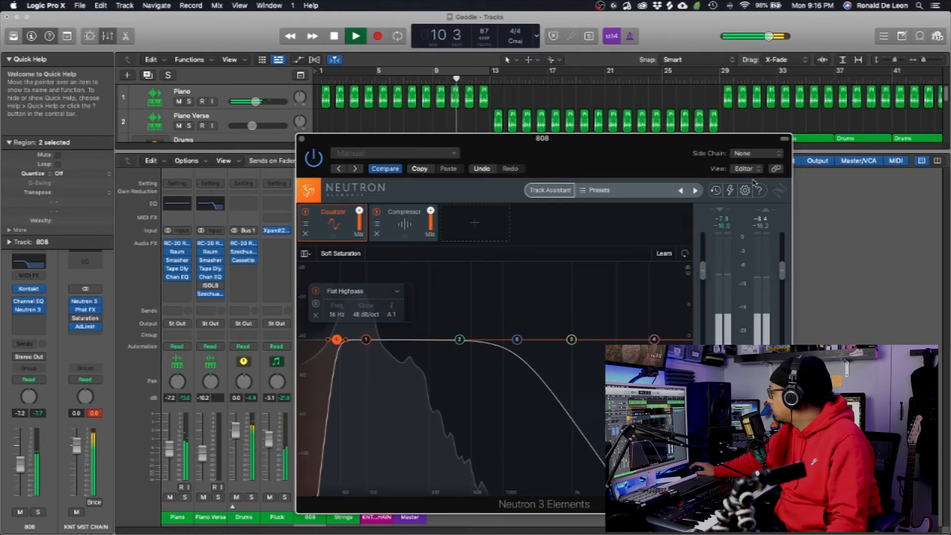
Set the side chain source of the 808 Neutron to Kick (Audio 2)
{"action": "left_click", "coordinate": [753, 153]}
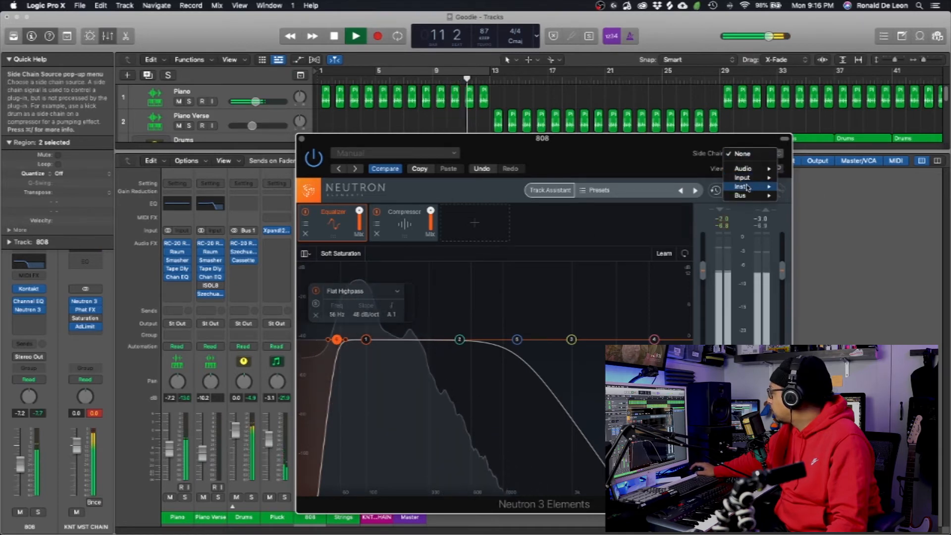
{"action": "mouse_move", "coordinate": [755, 195]}
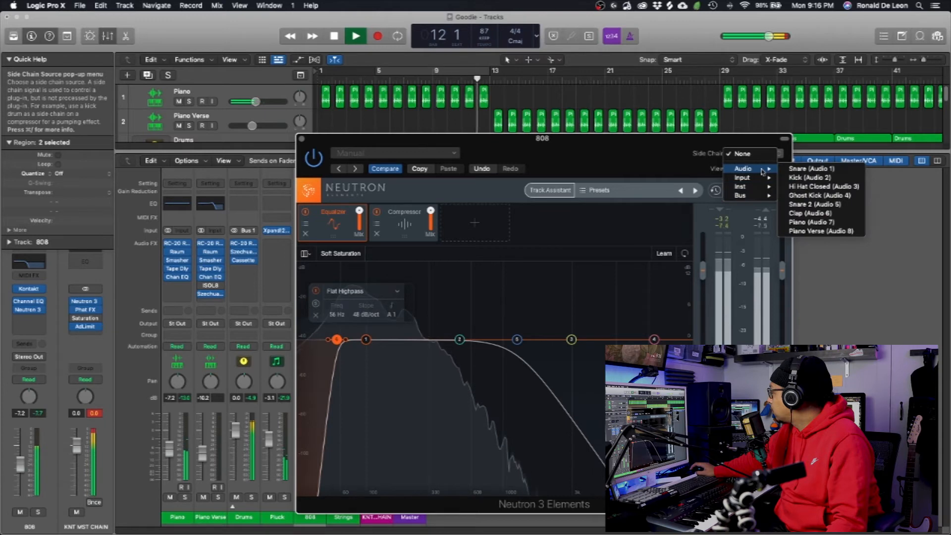
{"action": "left_click", "coordinate": [828, 186]}
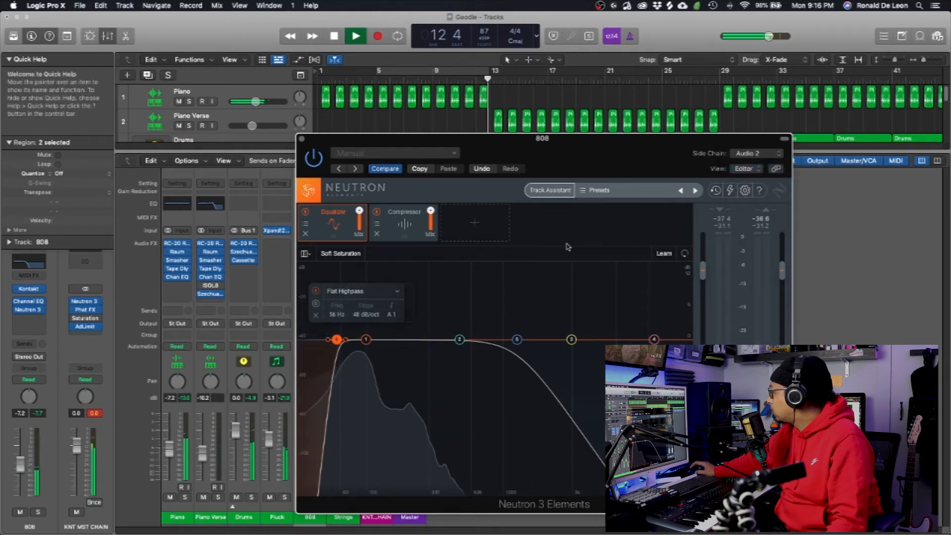
Lower the 808 compressor's threshold, set its attack to 1.9 ms, and shorten its release
{"action": "left_click", "coordinate": [415, 226]}
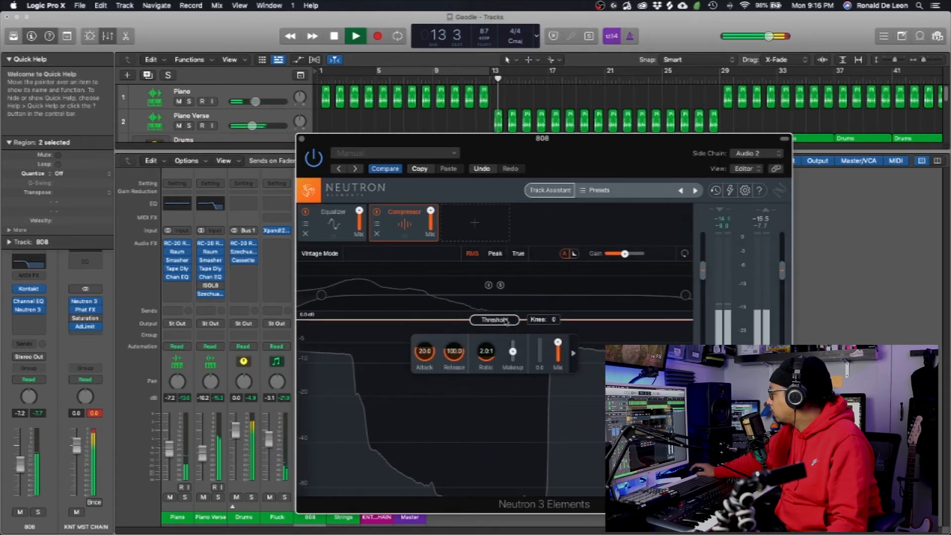
{"action": "left_click_drag", "start_coordinate": [494, 320], "coordinate": [502, 362]}
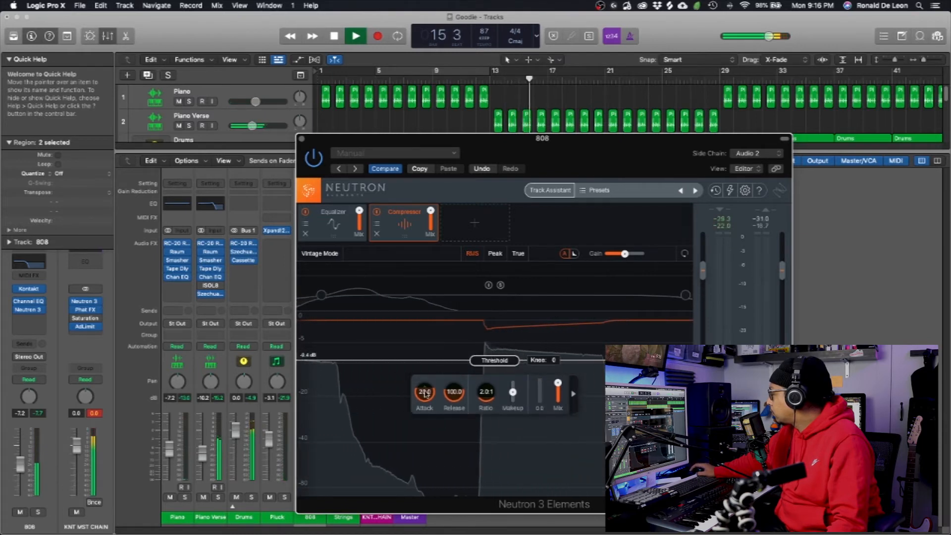
{"action": "left_click_drag", "start_coordinate": [425, 394], "coordinate": [452, 442]}
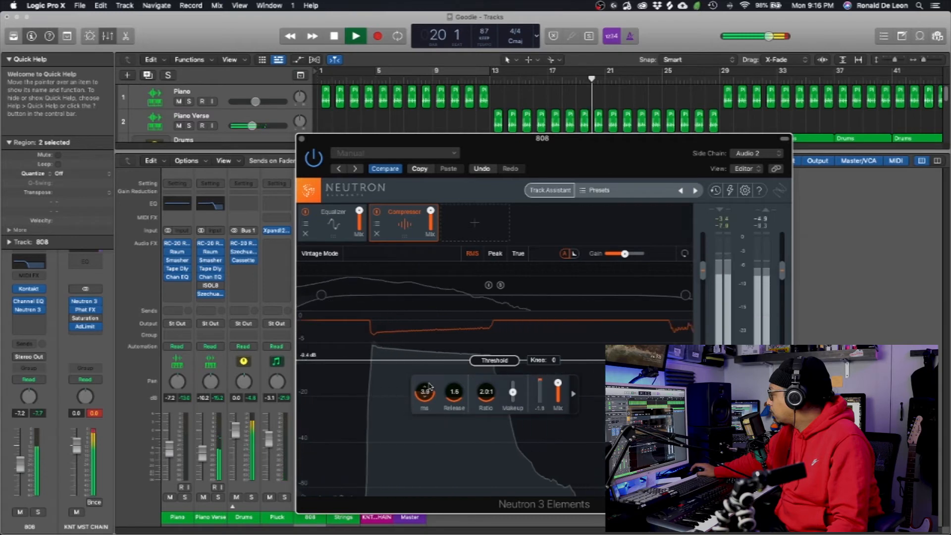
{"action": "left_click_drag", "start_coordinate": [427, 393], "coordinate": [431, 395]}
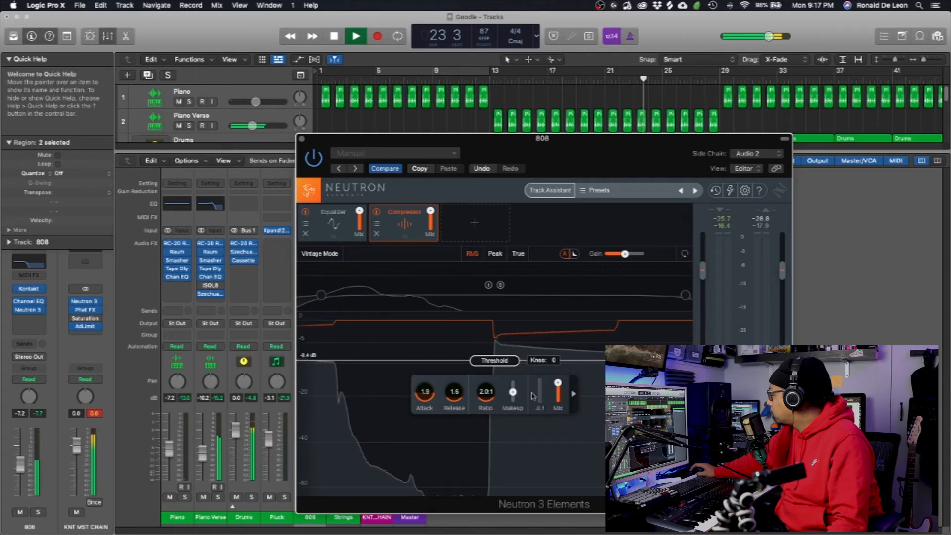
Set the 808 compressor's makeup gain to 3.2, restart playback, and jump to bar 5 to hear the result
{"action": "mouse_move", "coordinate": [514, 394]}
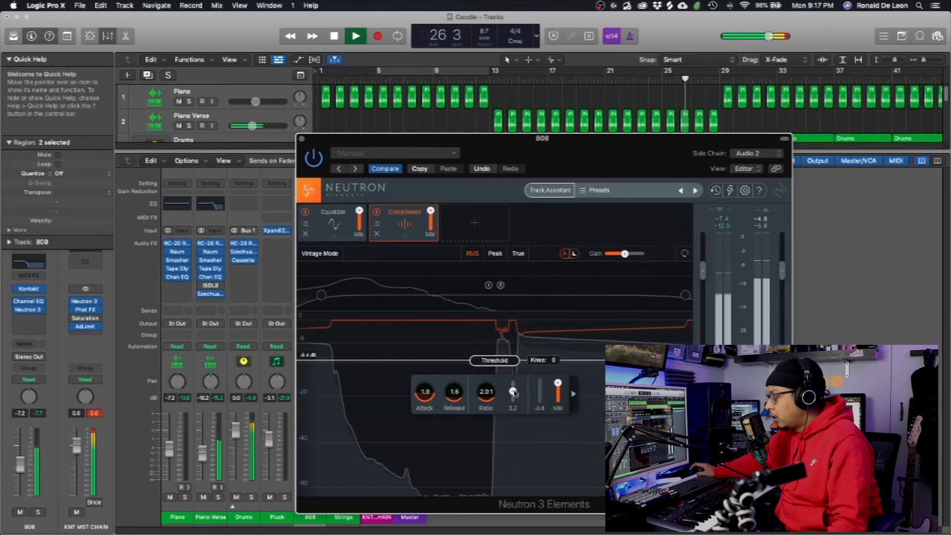
{"action": "key", "text": "space"}
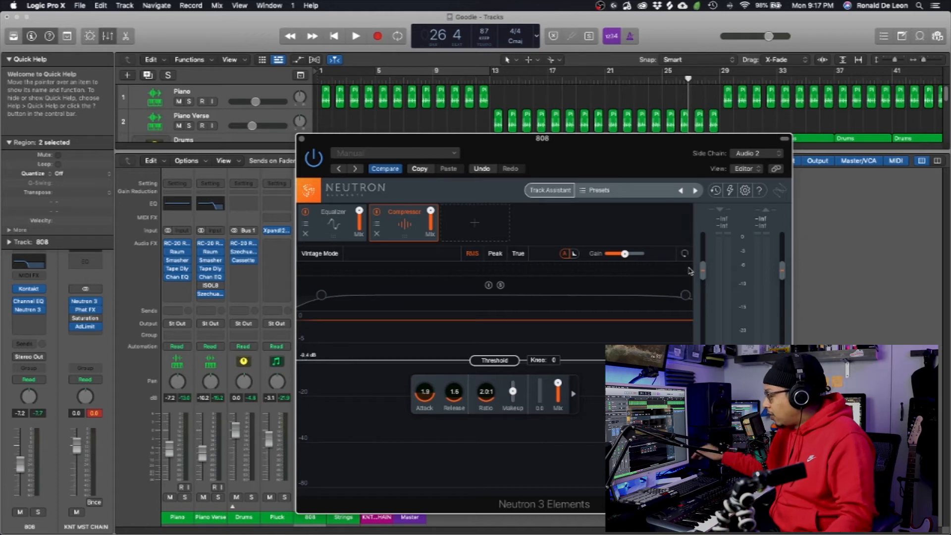
{"action": "key", "text": "Return"}
{"action": "key", "text": "space"}
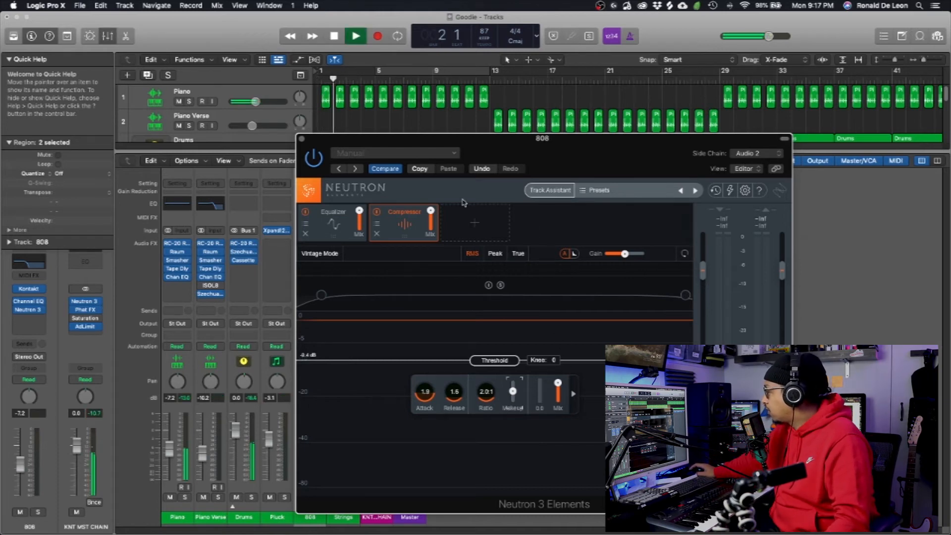
{"action": "left_click", "coordinate": [379, 80]}
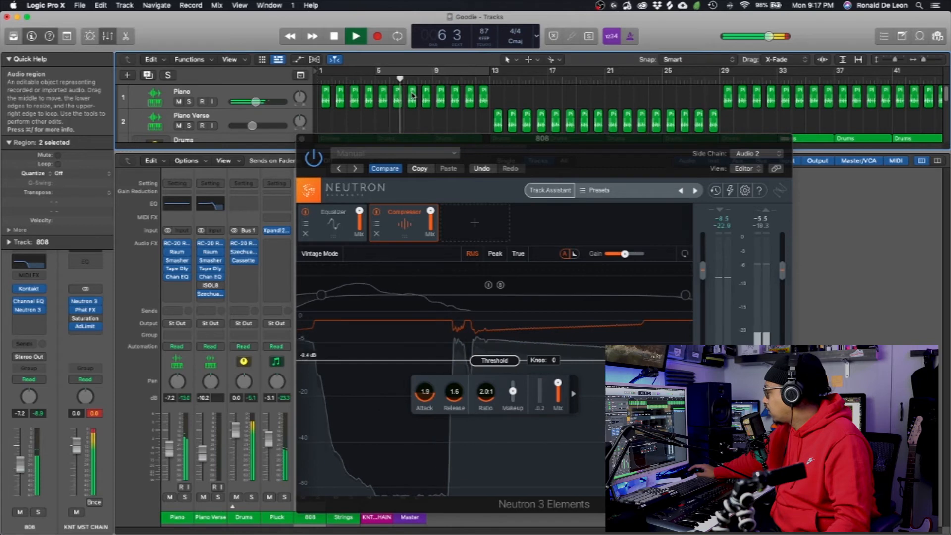
Close the 808 Neutron, lower the 808 channel's fader slightly, and play the mix to check the balance
{"action": "left_click", "coordinate": [302, 139]}
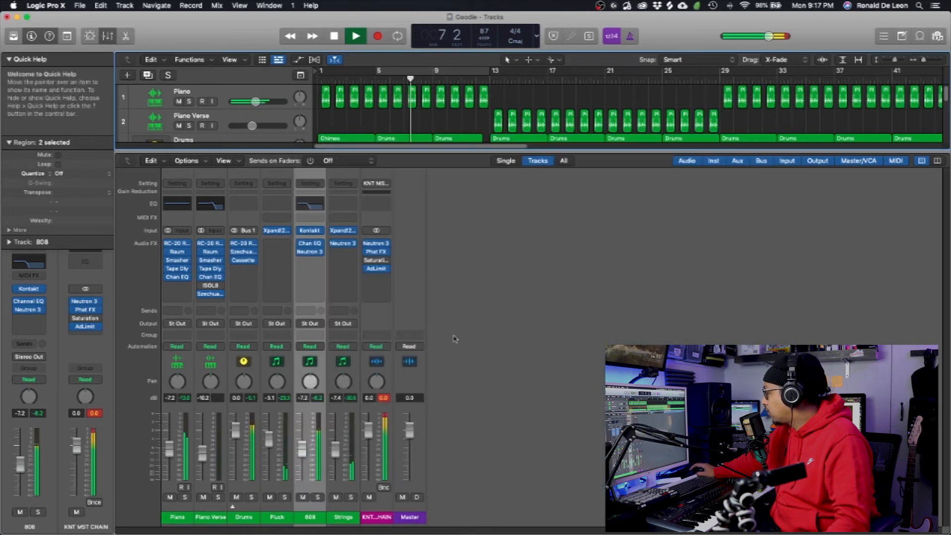
{"action": "left_click_drag", "start_coordinate": [302, 446], "coordinate": [302, 452]}
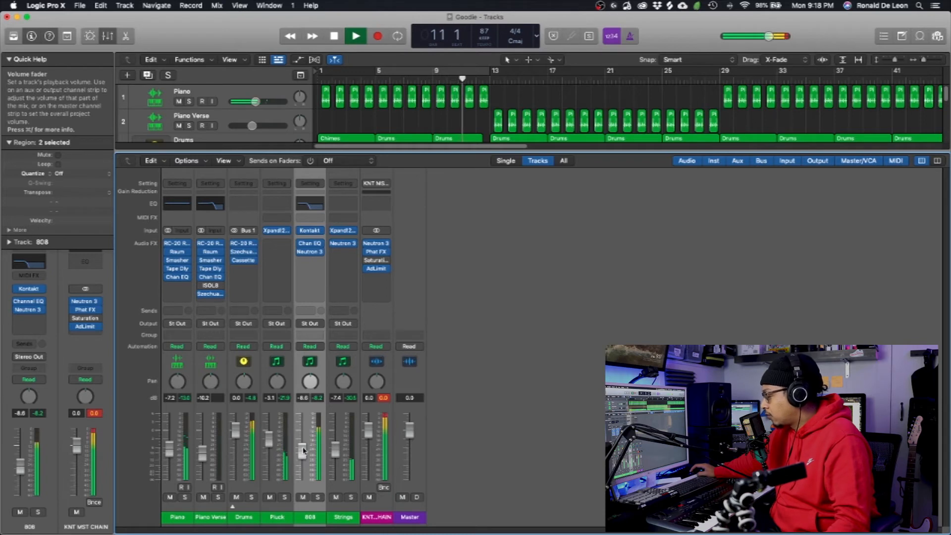
{"action": "key", "text": "space"}
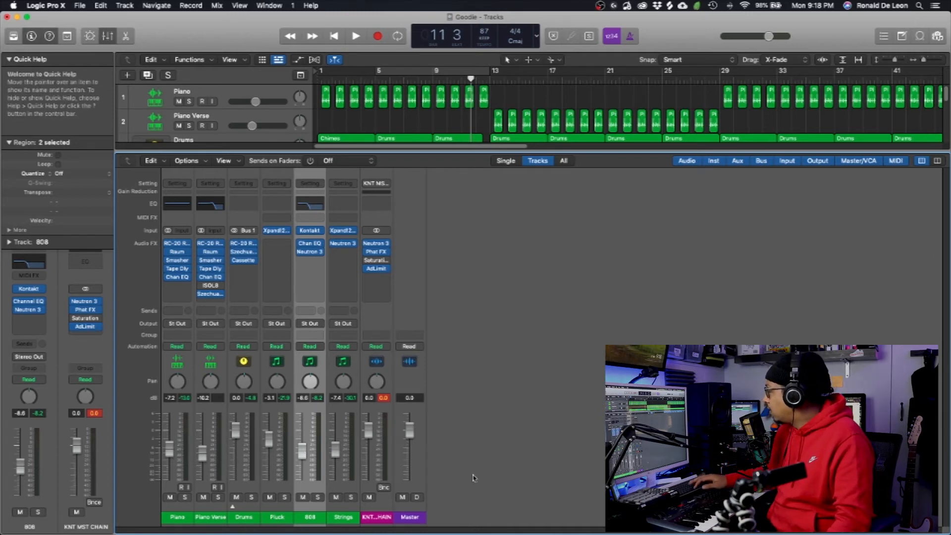
{"action": "key", "text": "space"}
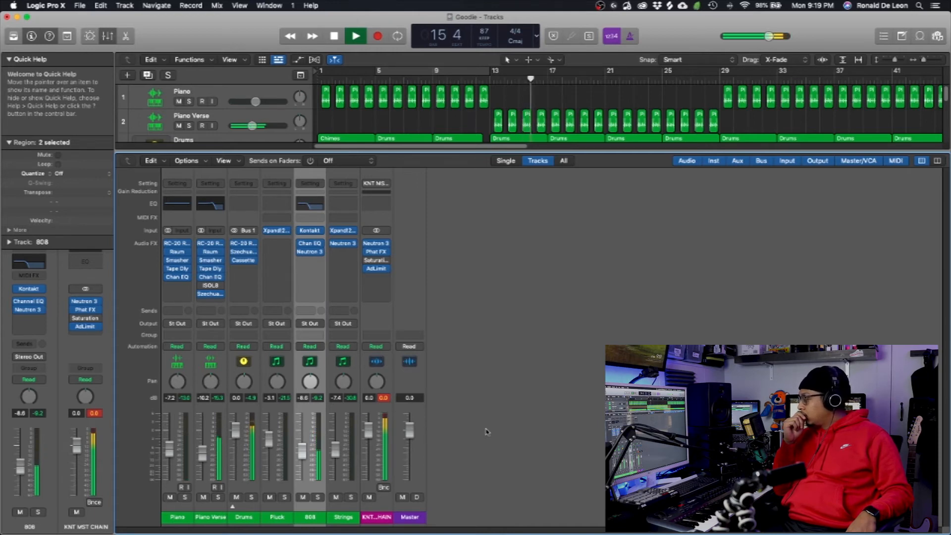
{"action": "key", "text": "space"}
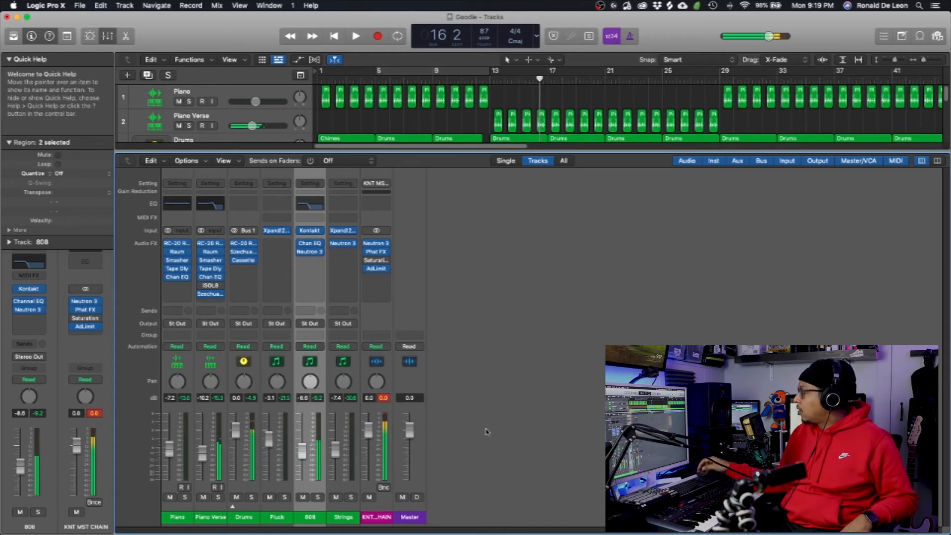
{"action": "left_click", "coordinate": [243, 268]}
{"action": "mouse_move", "coordinate": [266, 292]}
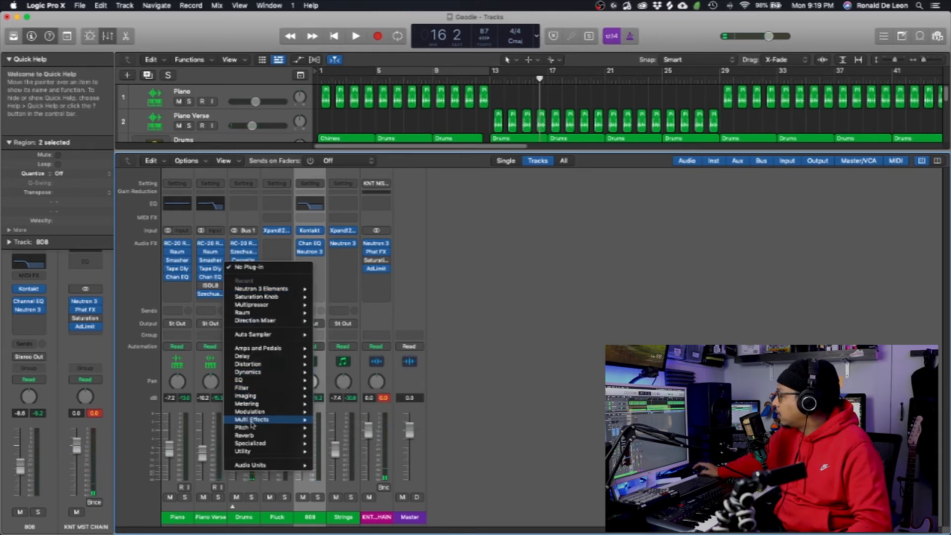
{"action": "mouse_move", "coordinate": [263, 408]}
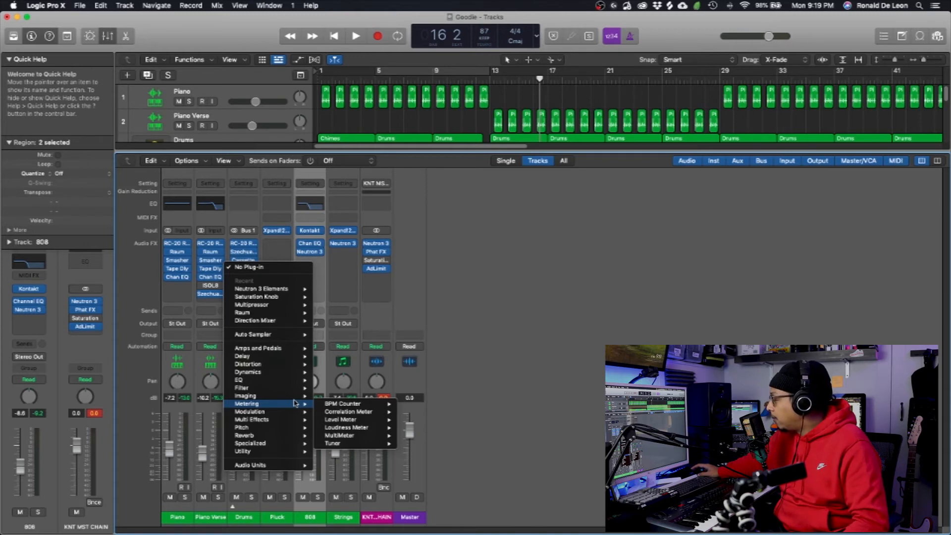
{"action": "mouse_move", "coordinate": [338, 405]}
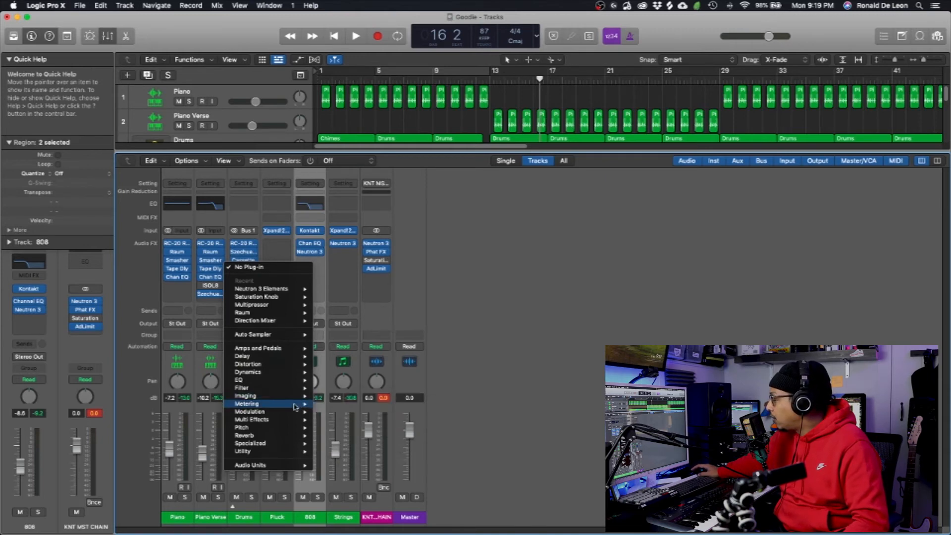
{"action": "mouse_move", "coordinate": [292, 413]}
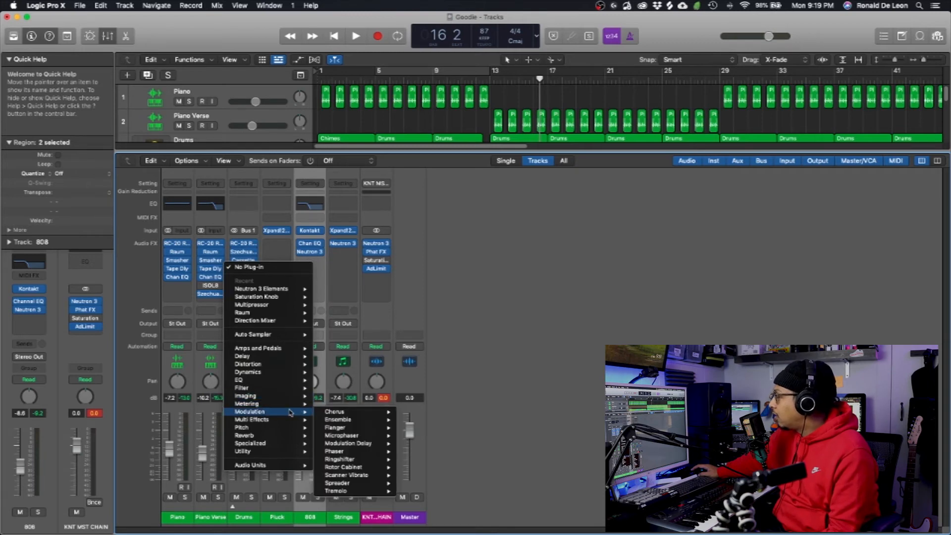
{"action": "left_click", "coordinate": [525, 321]}
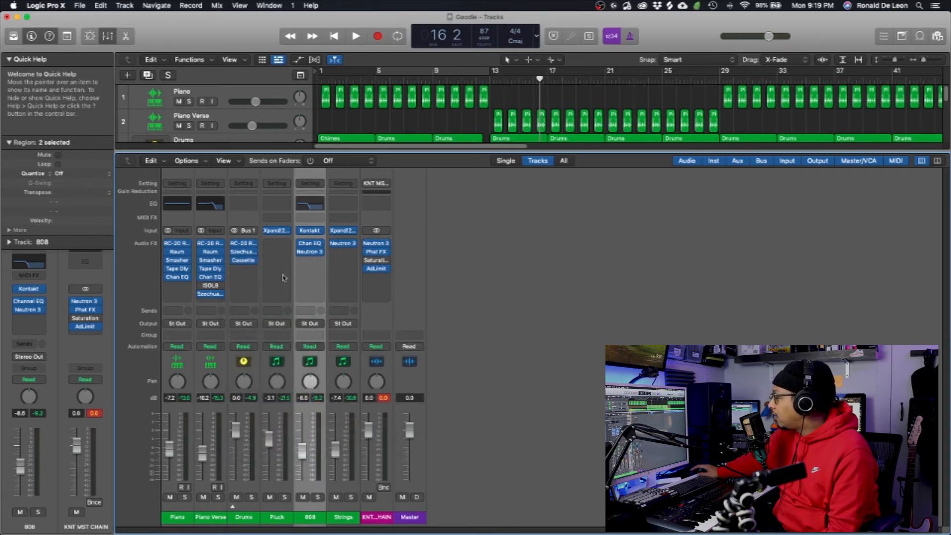
Add a Direction Mixer to the Drums channel, set its spread to 0.00, and play the mix to hear the result
{"action": "left_click", "coordinate": [242, 269]}
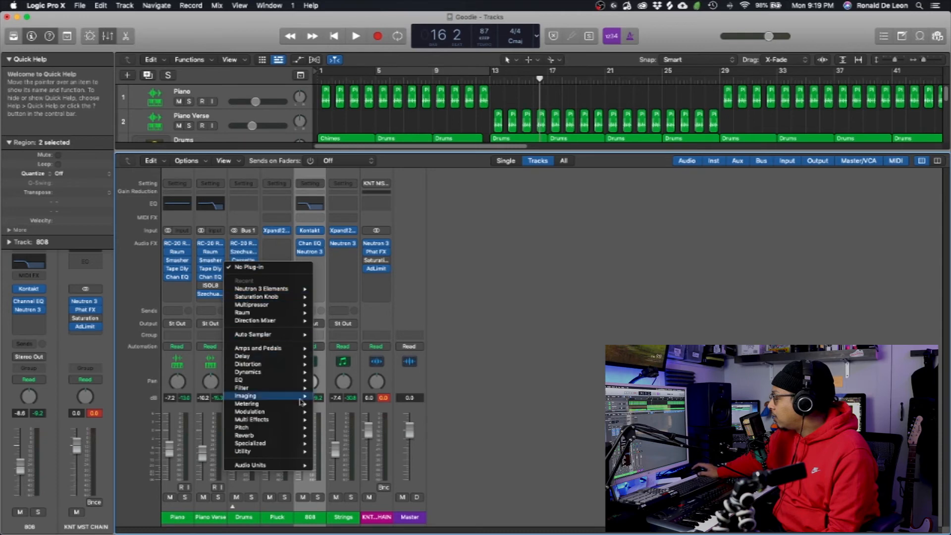
{"action": "mouse_move", "coordinate": [287, 401]}
{"action": "left_click", "coordinate": [332, 404]}
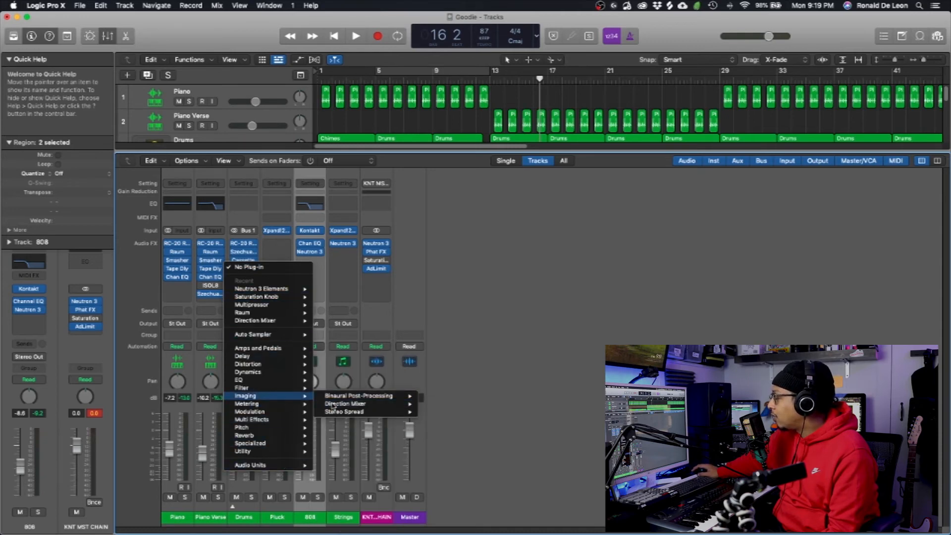
{"action": "left_click_drag", "start_coordinate": [435, 276], "coordinate": [421, 278]}
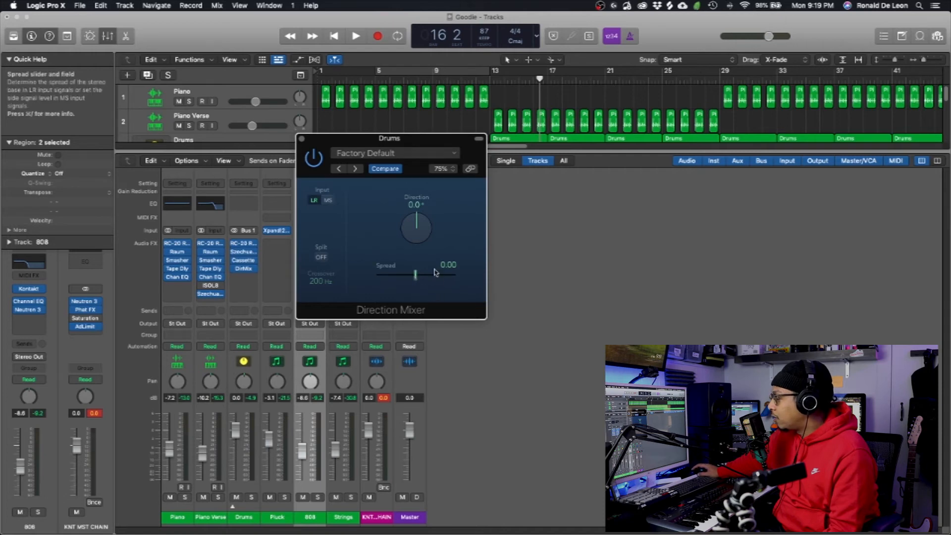
{"action": "left_click", "coordinate": [302, 139]}
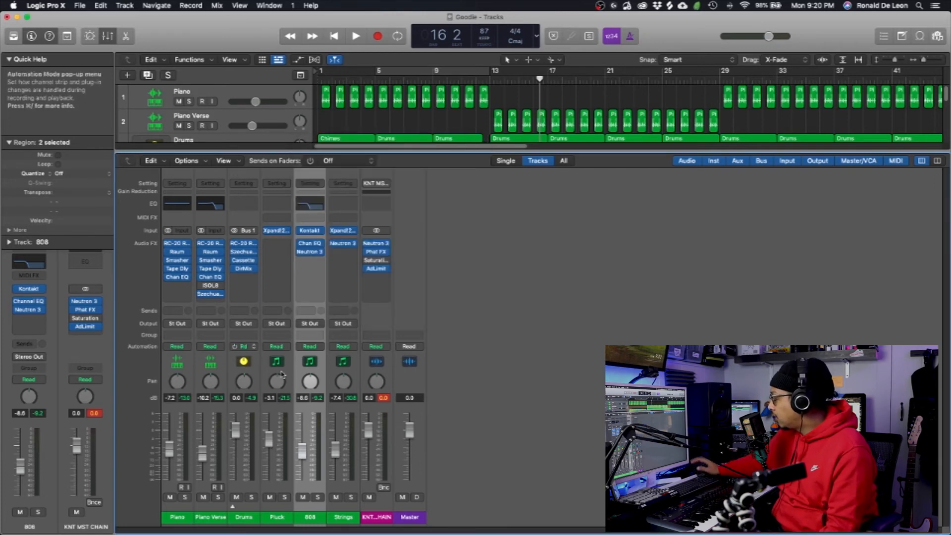
{"action": "key", "text": "space"}
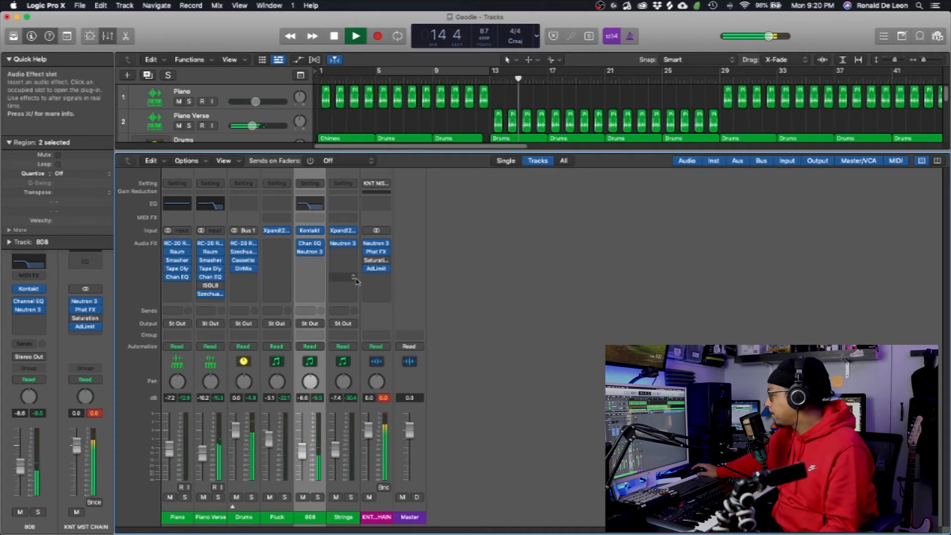
{"action": "key", "text": "space"}
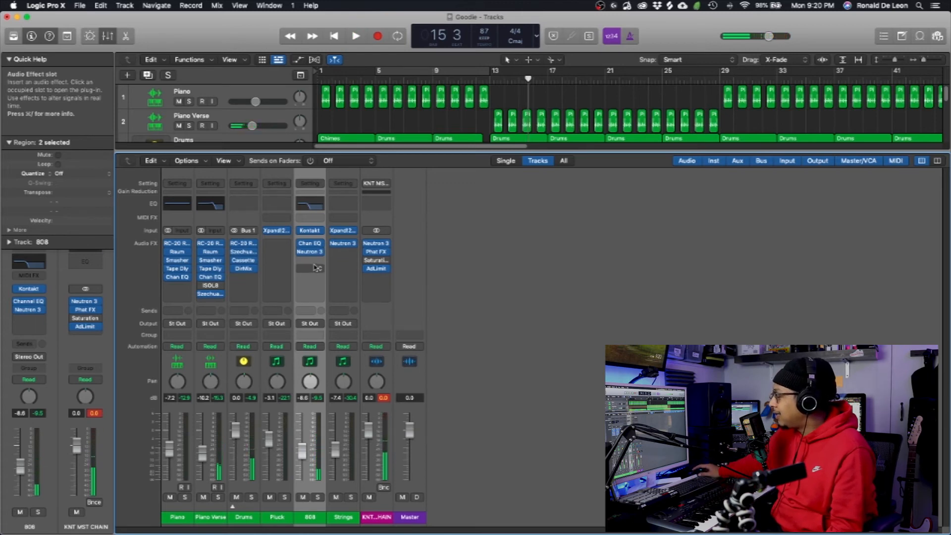
Insert a Direction Mixer after the Neutron on the 808 channel
{"action": "left_click", "coordinate": [317, 263]}
{"action": "mouse_move", "coordinate": [344, 283]}
{"action": "left_click", "coordinate": [399, 281]}
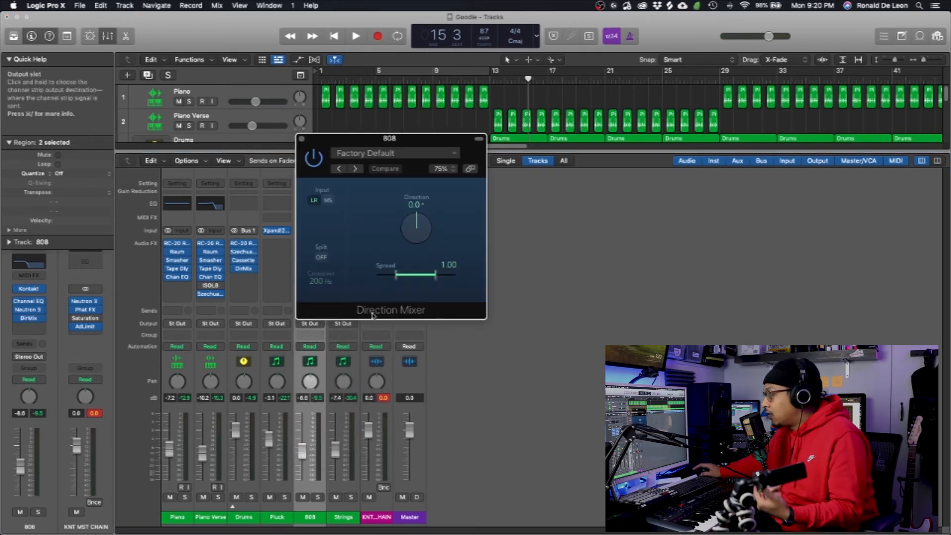
{"action": "left_click", "coordinate": [302, 139]}
Replace the 808 channel's Direction Mixer with the Stereo Spread imaging plug-in
{"action": "left_click", "coordinate": [322, 260]}
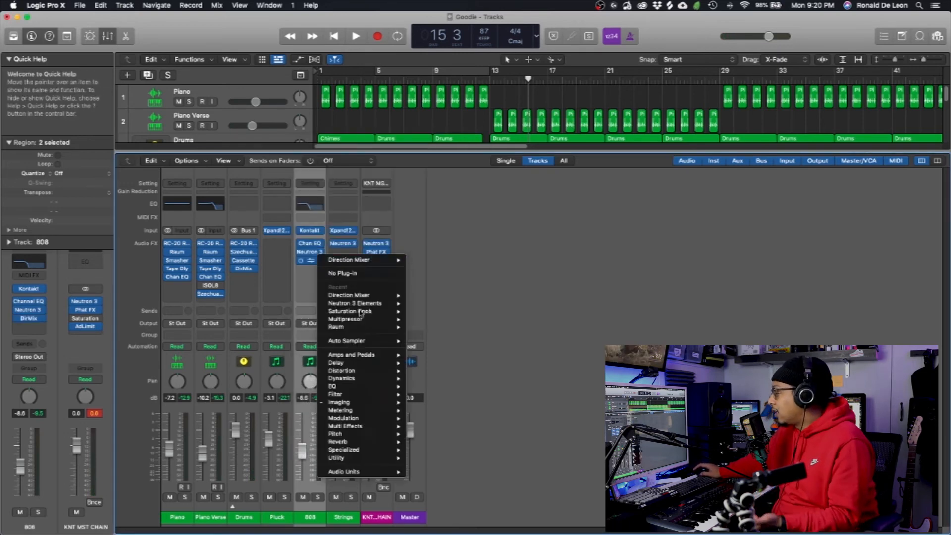
{"action": "mouse_move", "coordinate": [362, 404]}
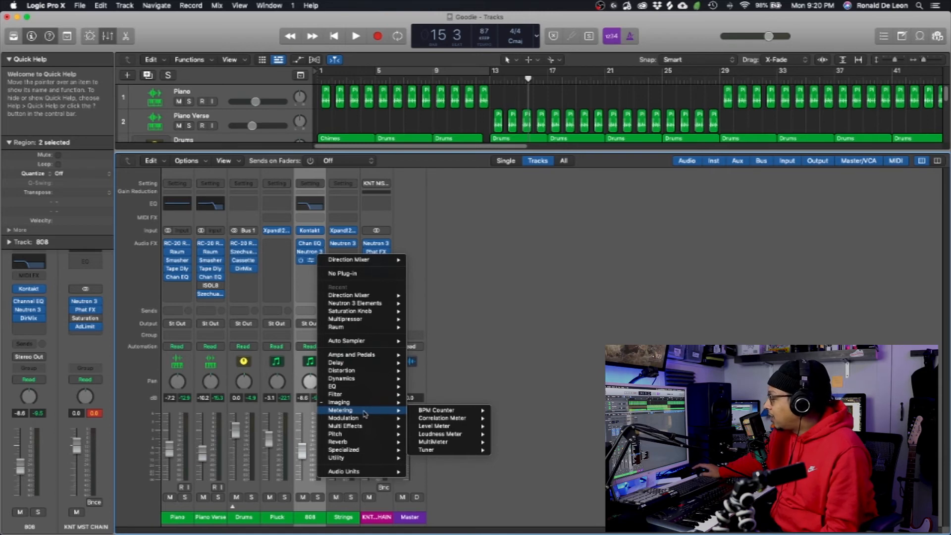
{"action": "mouse_move", "coordinate": [434, 420]}
{"action": "left_click", "coordinate": [531, 418]}
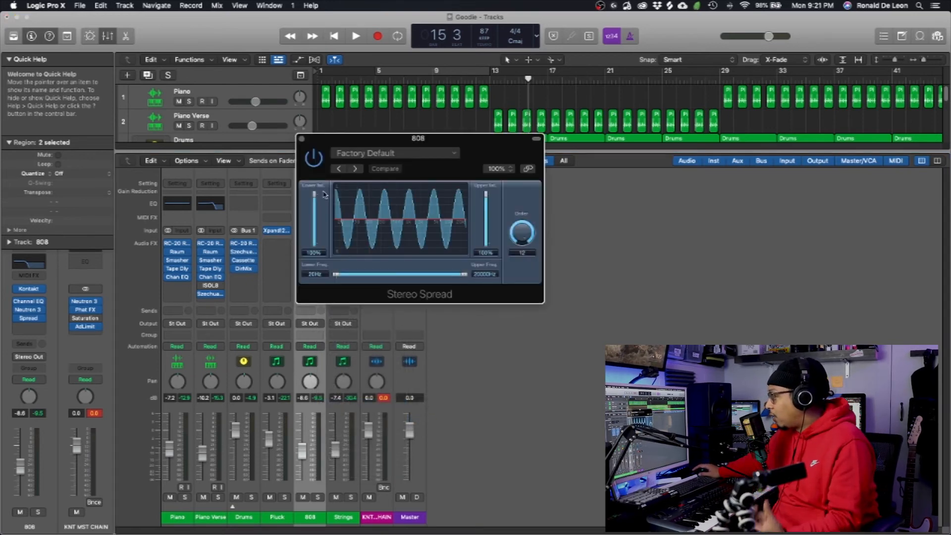
Set the 808 Stereo Spread's lower intensity to 2%, upper intensity to 74%, and frequency range to about 550–3600 Hz
{"action": "left_click_drag", "start_coordinate": [314, 194], "coordinate": [315, 220]}
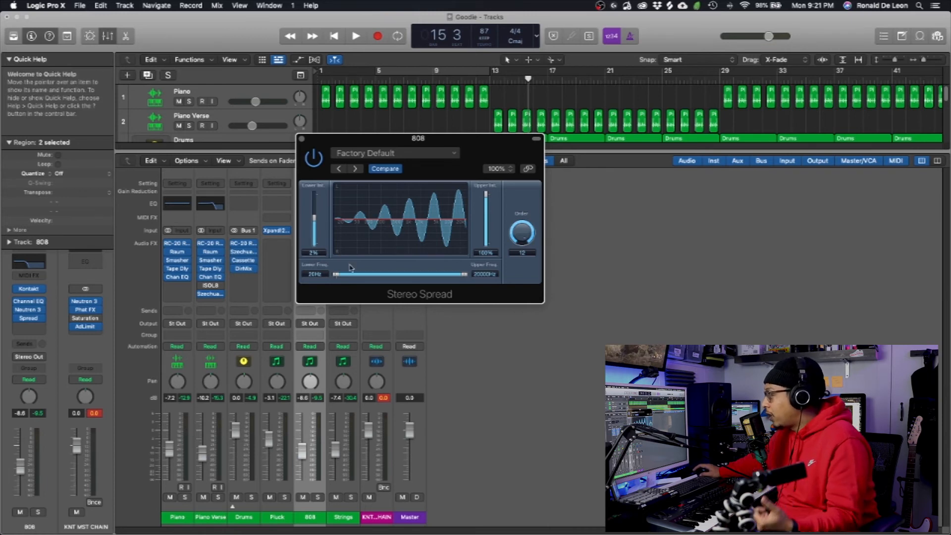
{"action": "left_click_drag", "start_coordinate": [336, 273], "coordinate": [399, 274]}
{"action": "left_click_drag", "start_coordinate": [464, 273], "coordinate": [434, 278]}
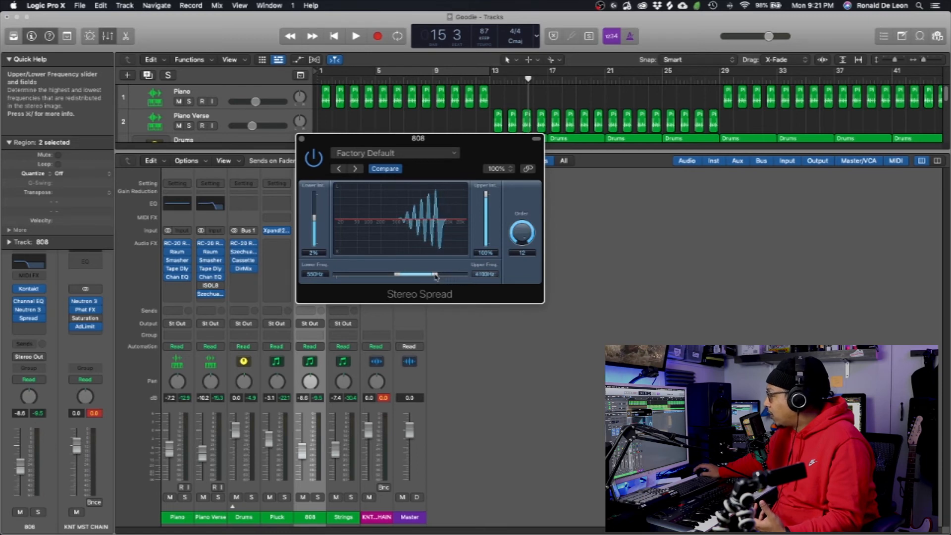
{"action": "left_click_drag", "start_coordinate": [486, 193], "coordinate": [485, 205]}
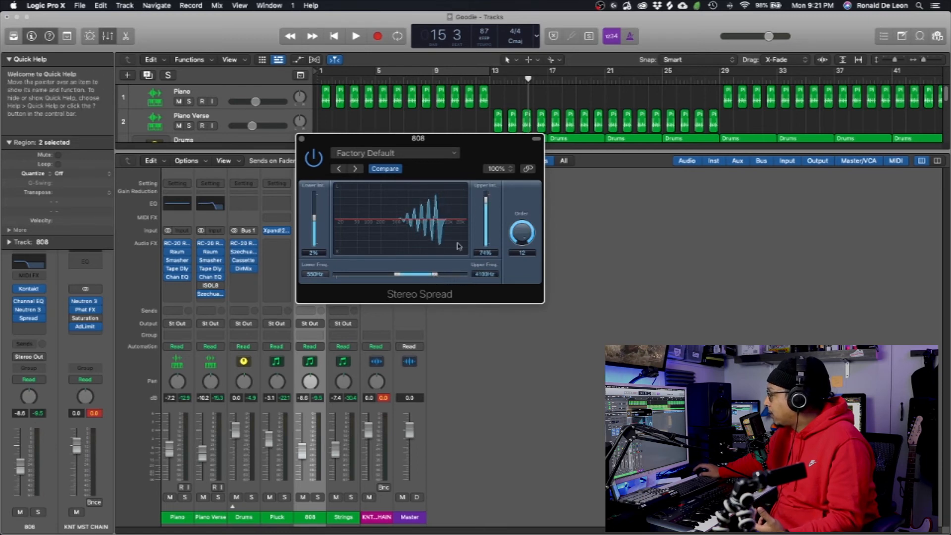
{"action": "left_click_drag", "start_coordinate": [435, 275], "coordinate": [432, 276]}
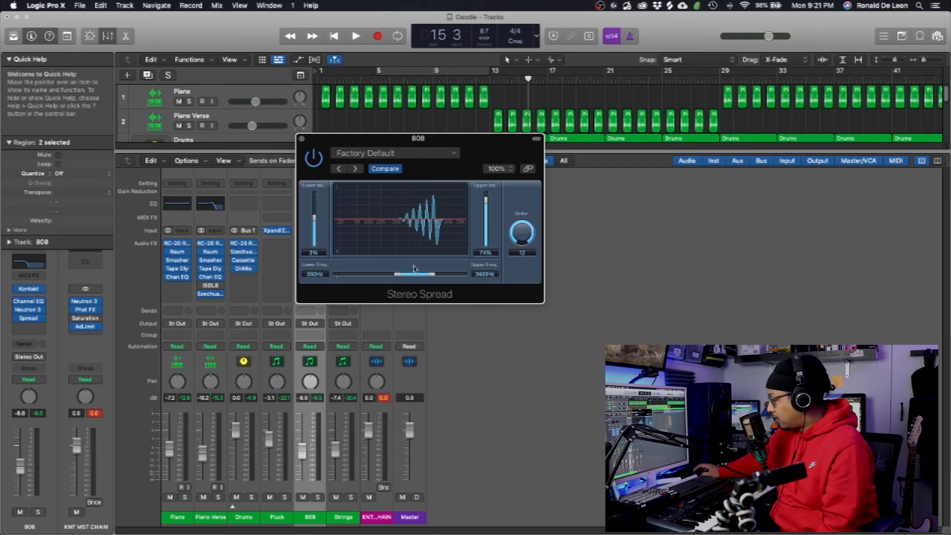
During playback, shift the 808 Stereo Spread's frequency range to about 240–1600 Hz and reduce its upper intensity to 64%
{"action": "left_click", "coordinate": [352, 37]}
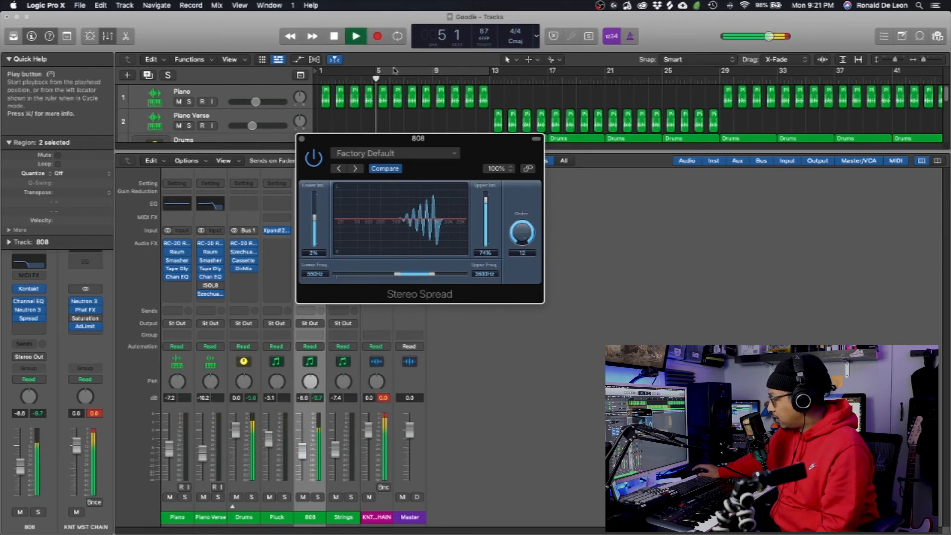
{"action": "left_click_drag", "start_coordinate": [415, 276], "coordinate": [401, 276]}
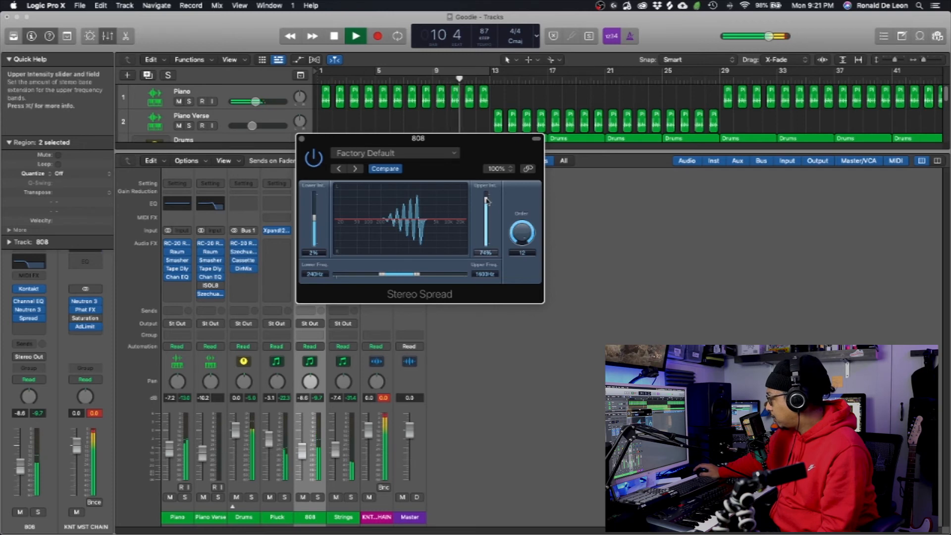
{"action": "left_click_drag", "start_coordinate": [480, 203], "coordinate": [480, 209]}
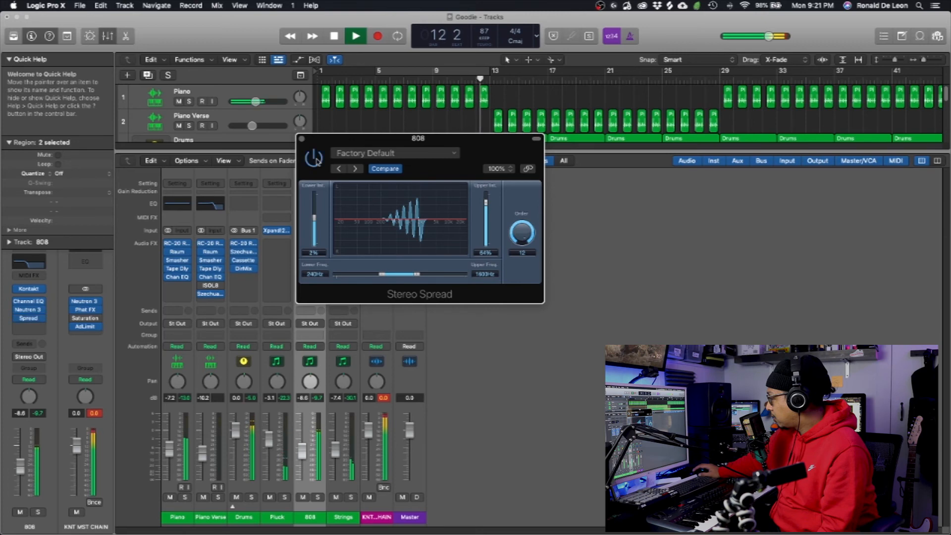
{"action": "left_click", "coordinate": [301, 139]}
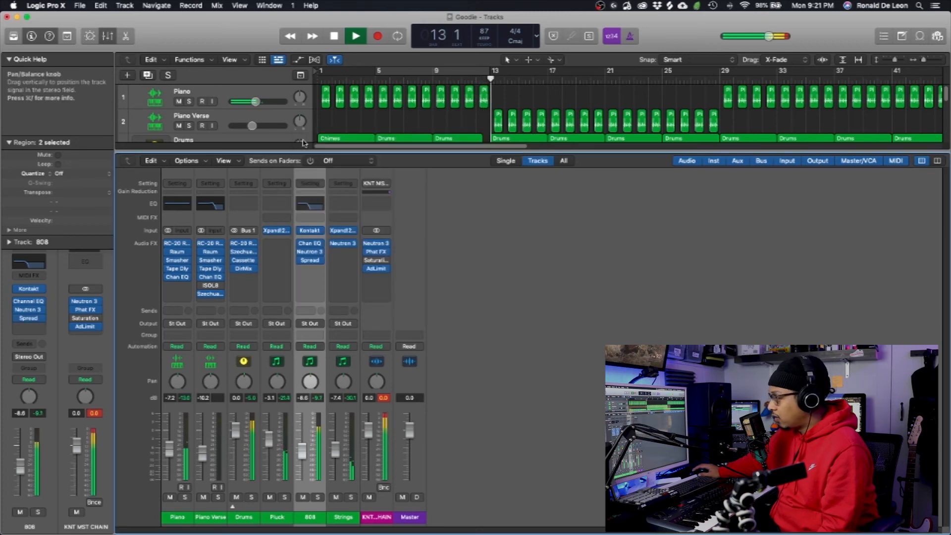
Reopen the 808 Stereo Spread and compare its edited settings with the factory default while the mix plays
{"action": "left_click", "coordinate": [310, 263]}
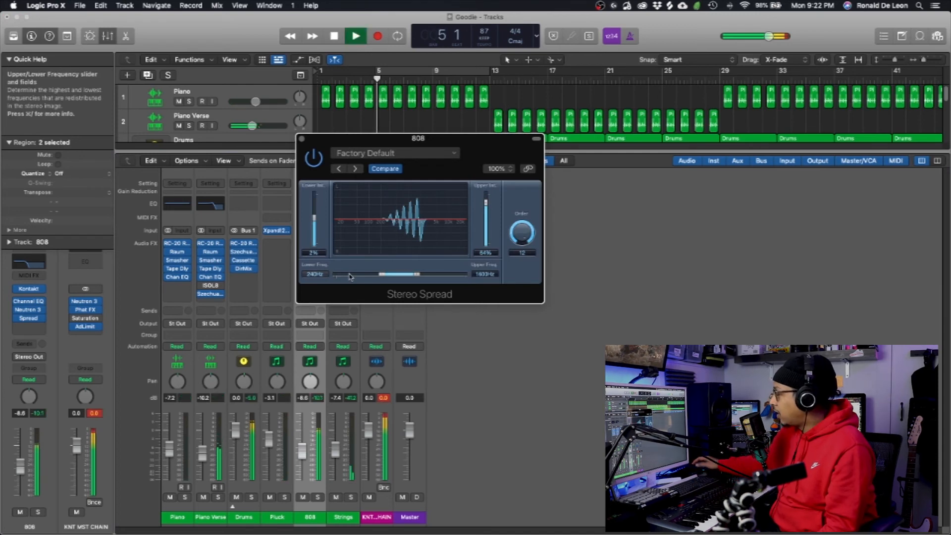
{"action": "left_click", "coordinate": [396, 169]}
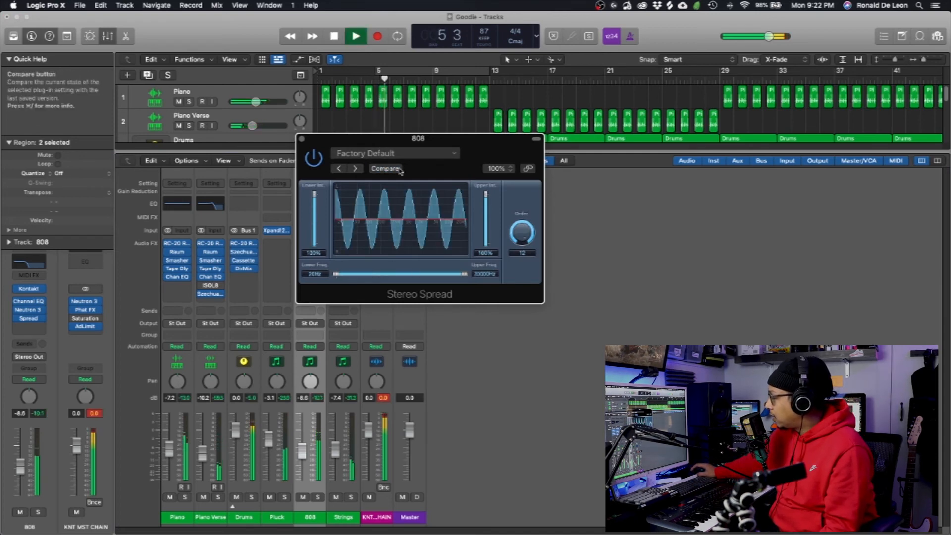
{"action": "left_click", "coordinate": [400, 169]}
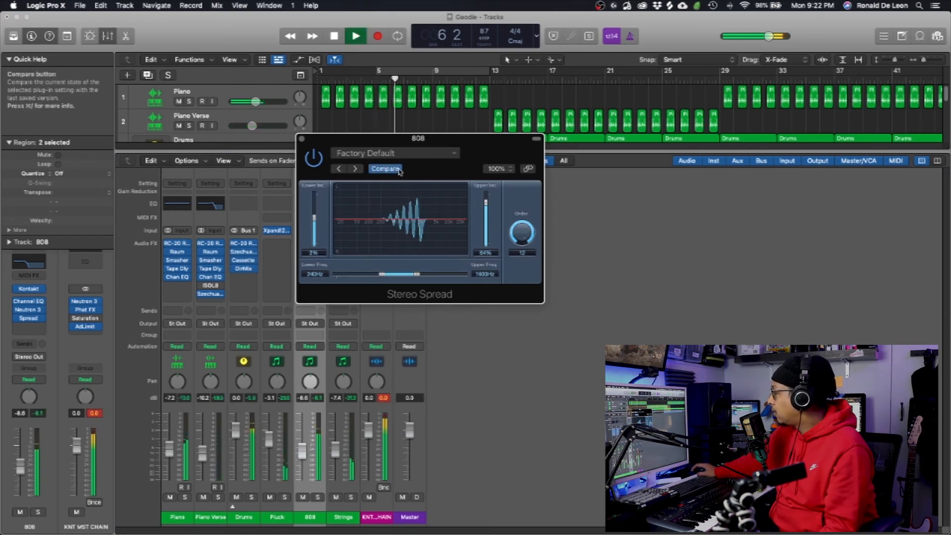
{"action": "left_click", "coordinate": [399, 170]}
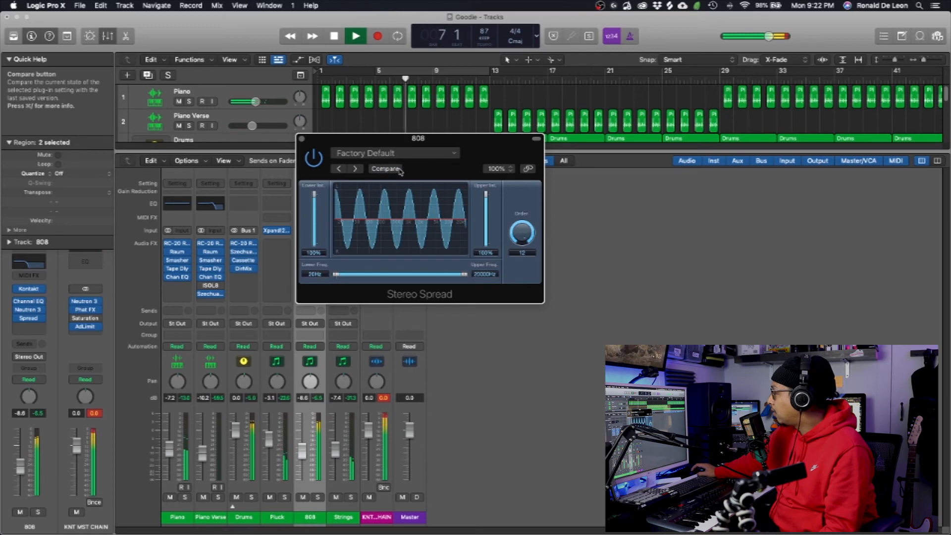
{"action": "left_click", "coordinate": [386, 169]}
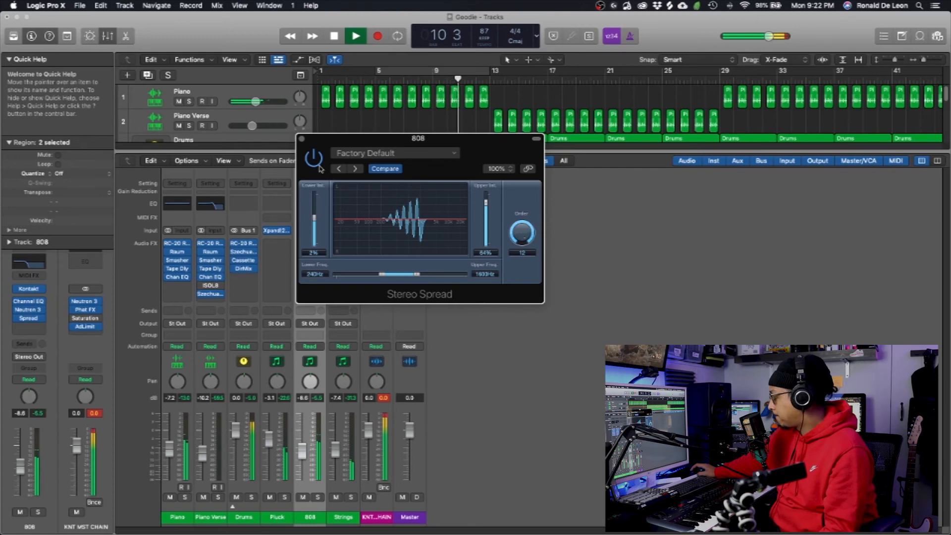
Close the Stereo Spread, lower the 808 channel's fader to -9.0 dB, and stop playback
{"action": "left_click", "coordinate": [301, 139]}
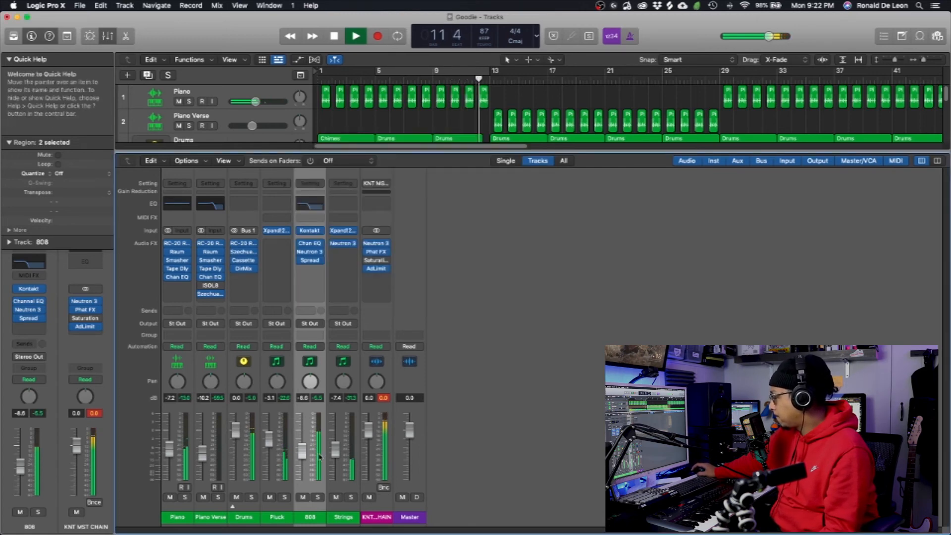
{"action": "key", "text": "space"}
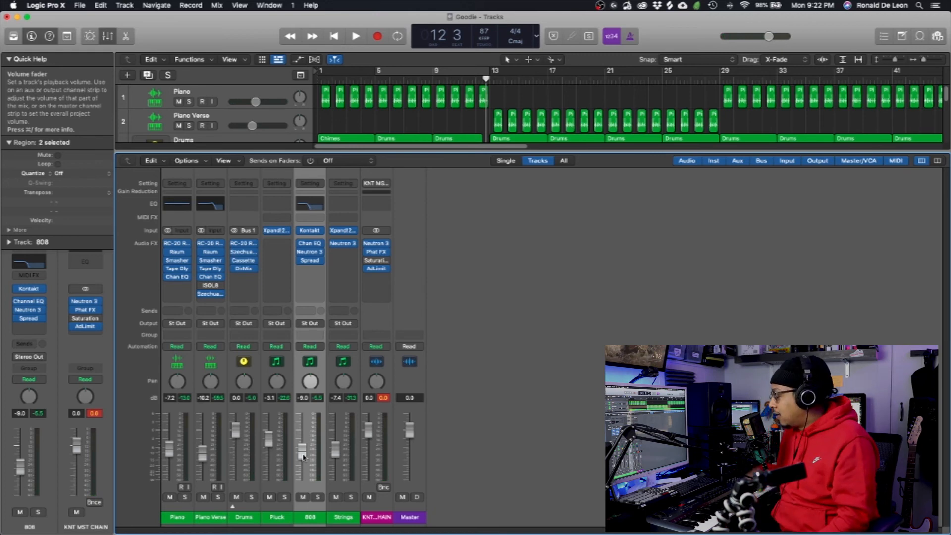
Expand the Drums stack, raise its chimes and percussion channel fader to about -13.6 dB during playback, and listen to the mix again
{"action": "key", "text": "space"}
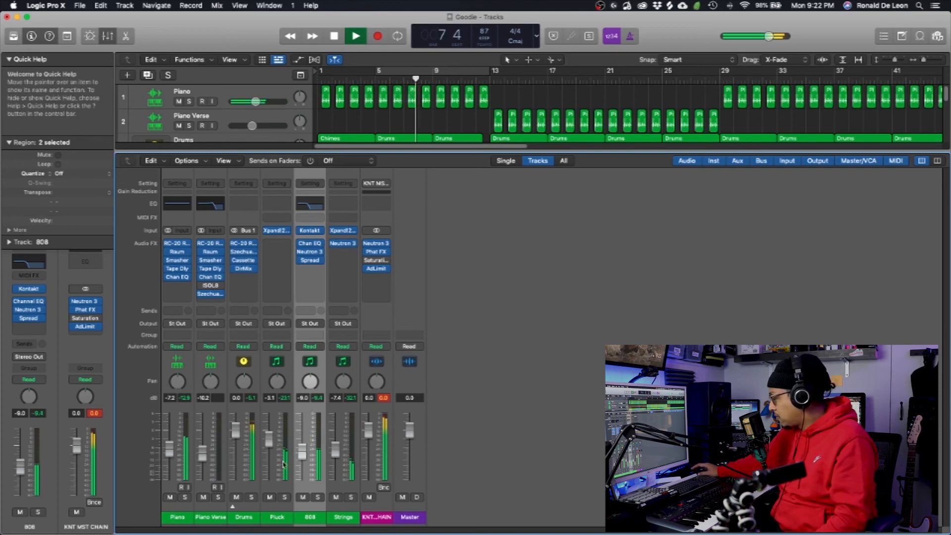
{"action": "left_click", "coordinate": [233, 506]}
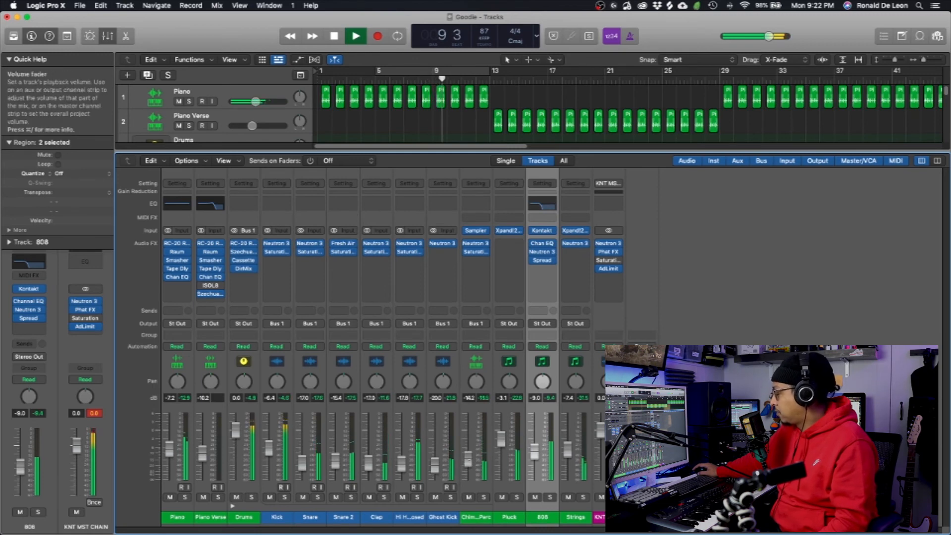
{"action": "left_click_drag", "start_coordinate": [468, 459], "coordinate": [468, 458]}
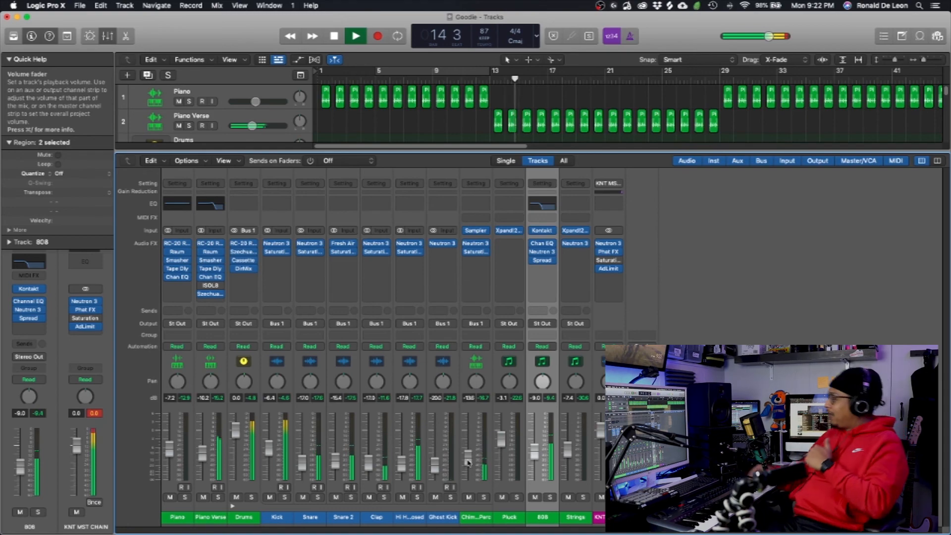
{"action": "key", "text": "space"}
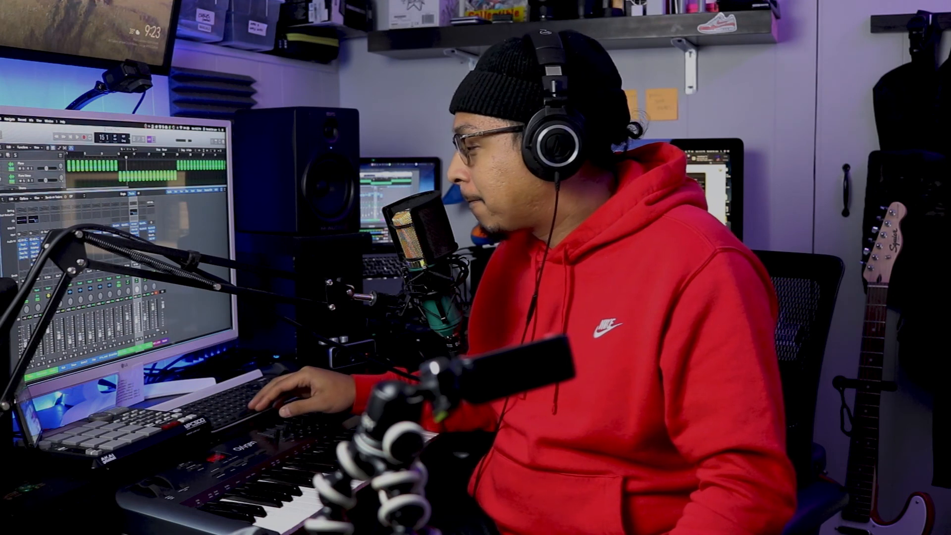
{"action": "key", "text": "space"}
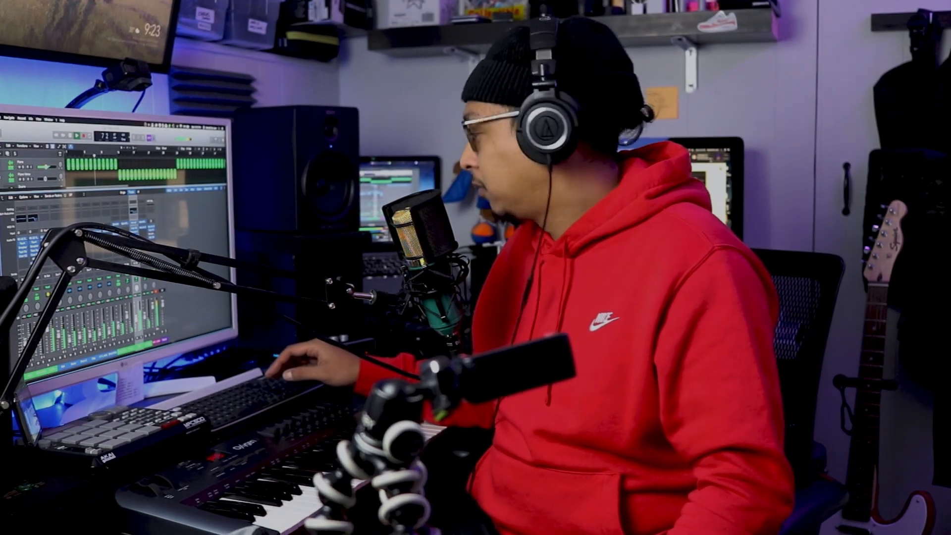
{"action": "key", "text": "space"}
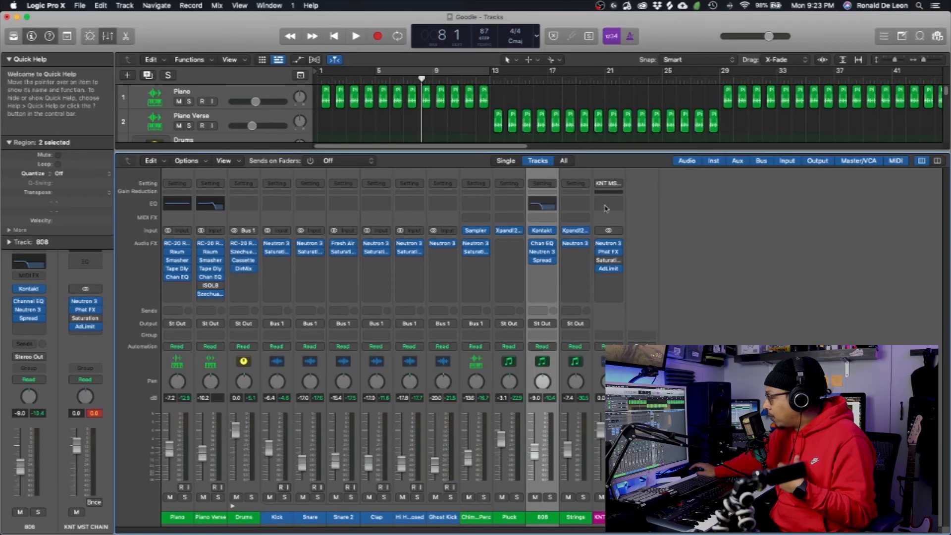
Review the KNT MST CHAIN channel's Phat FX, including its master limiter options, and the Adaptive Limiter's settings, closing each plug-in after inspection
{"action": "left_click", "coordinate": [611, 255]}
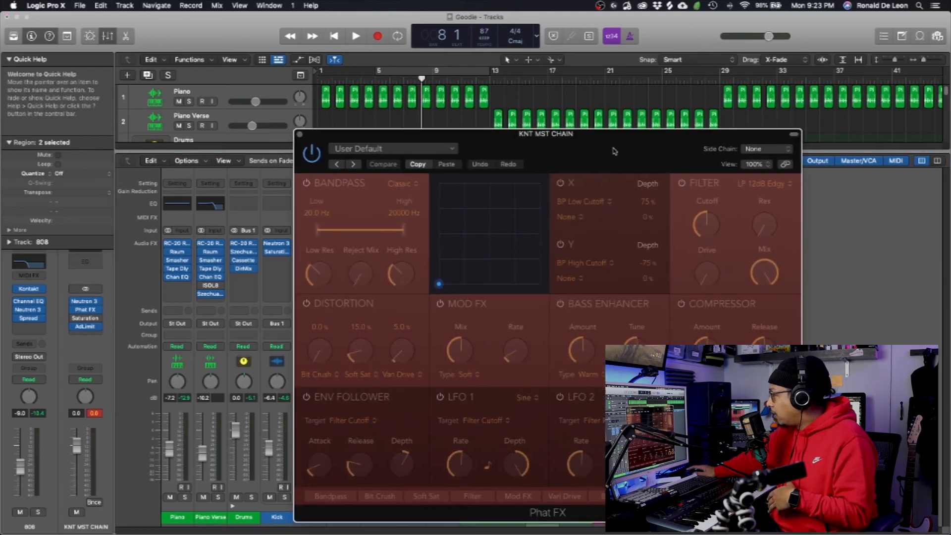
{"action": "left_click_drag", "start_coordinate": [615, 155], "coordinate": [547, 89]}
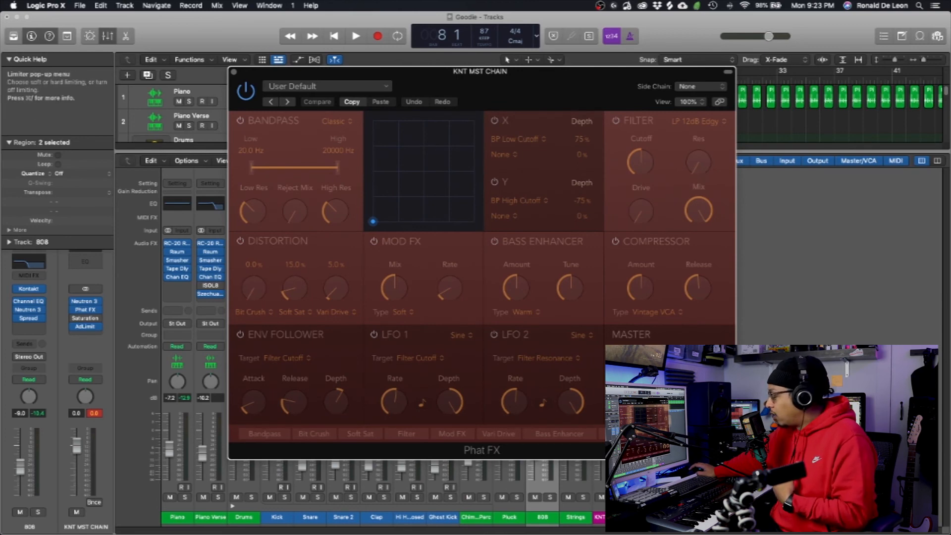
{"action": "left_click", "coordinate": [651, 358]}
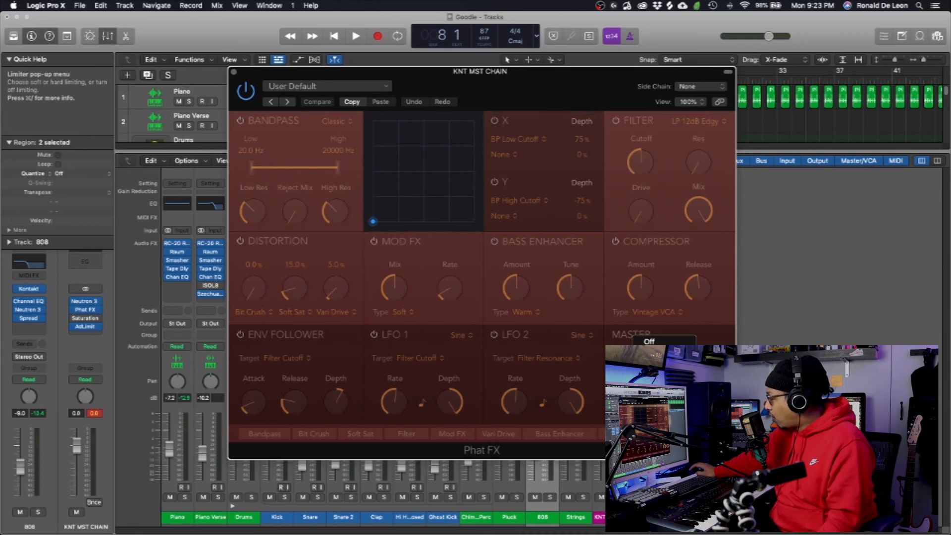
{"action": "left_click", "coordinate": [650, 357]}
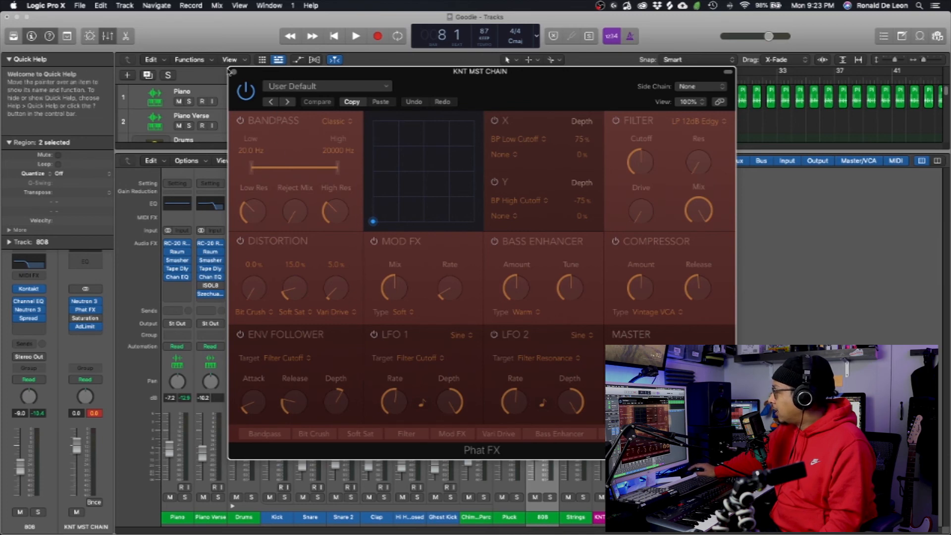
{"action": "left_click", "coordinate": [233, 72]}
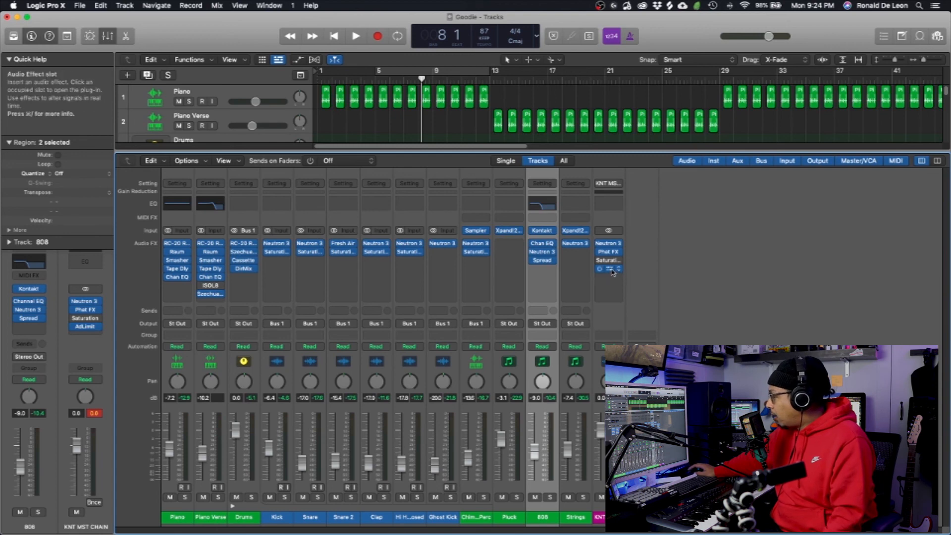
{"action": "left_click", "coordinate": [612, 273]}
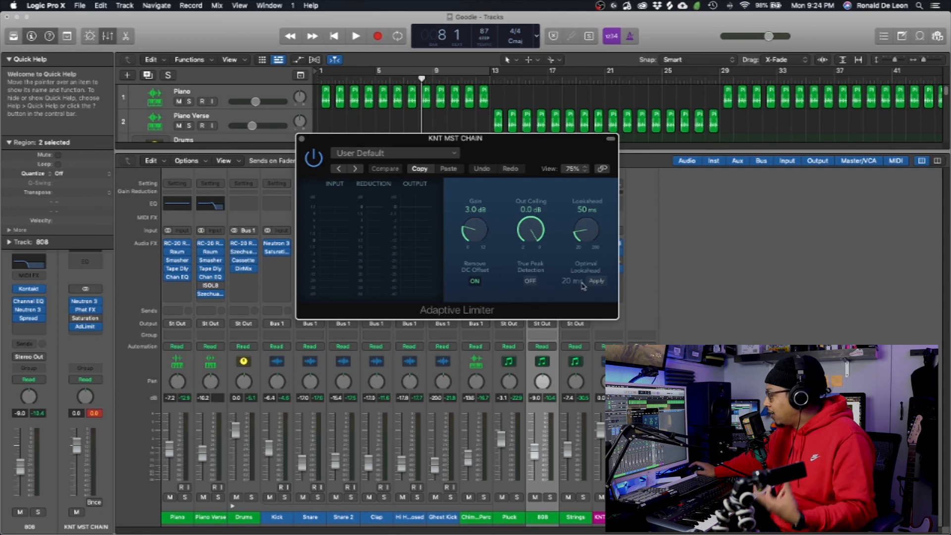
{"action": "left_click", "coordinate": [303, 141]}
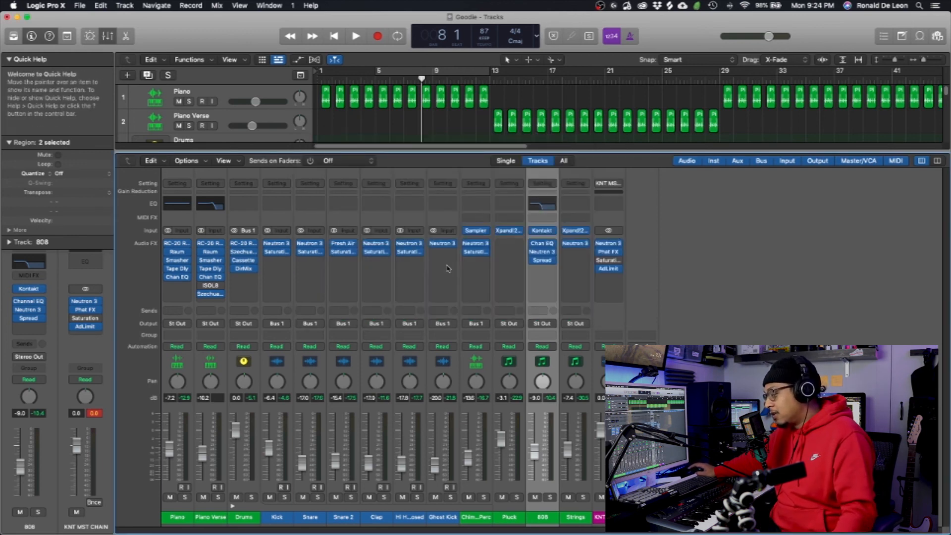